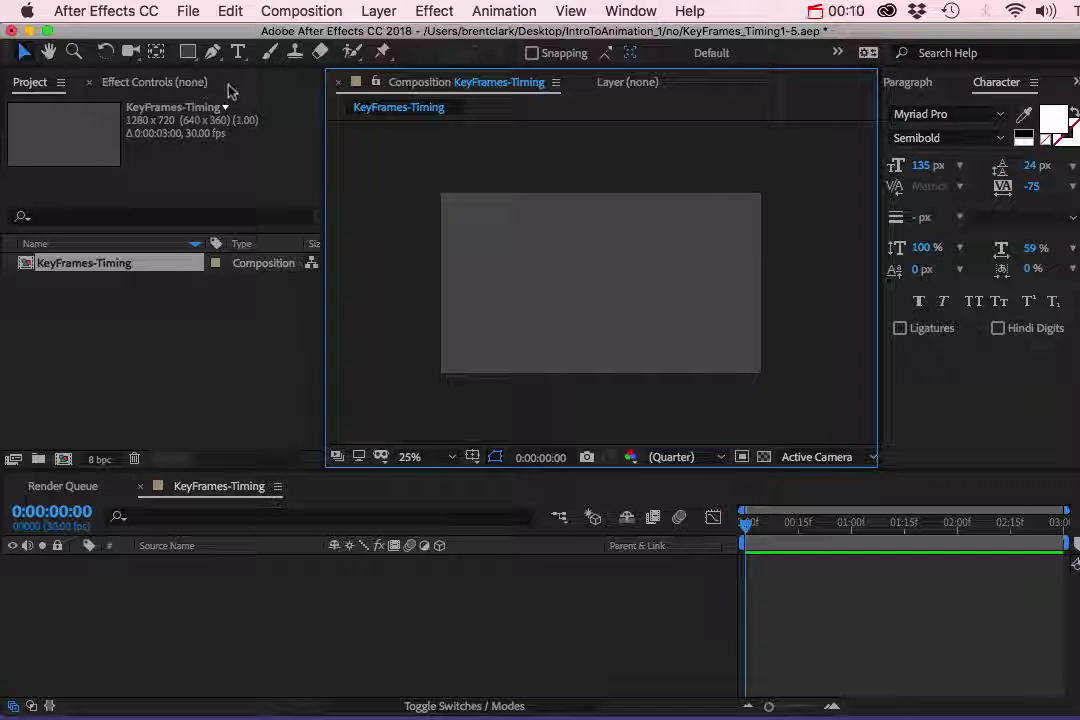
# - Activate the Rectangle Tool and set the shape fill colour to bright yellow (F5FF00)
pyautogui.click(188, 52)
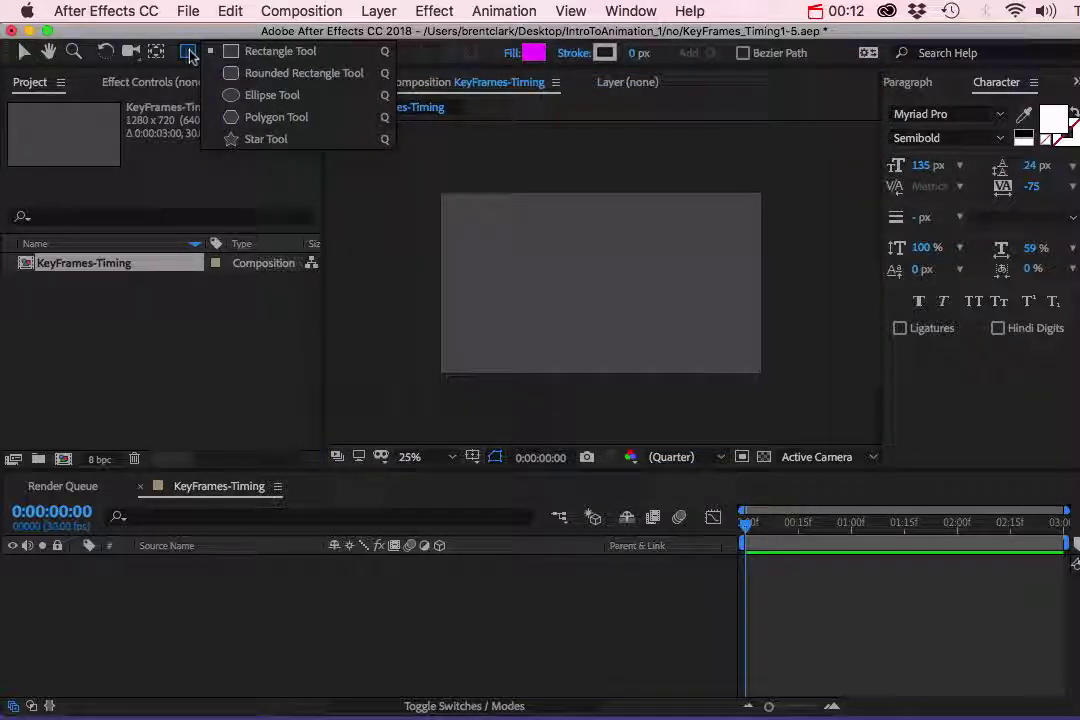
pyautogui.click(237, 51)
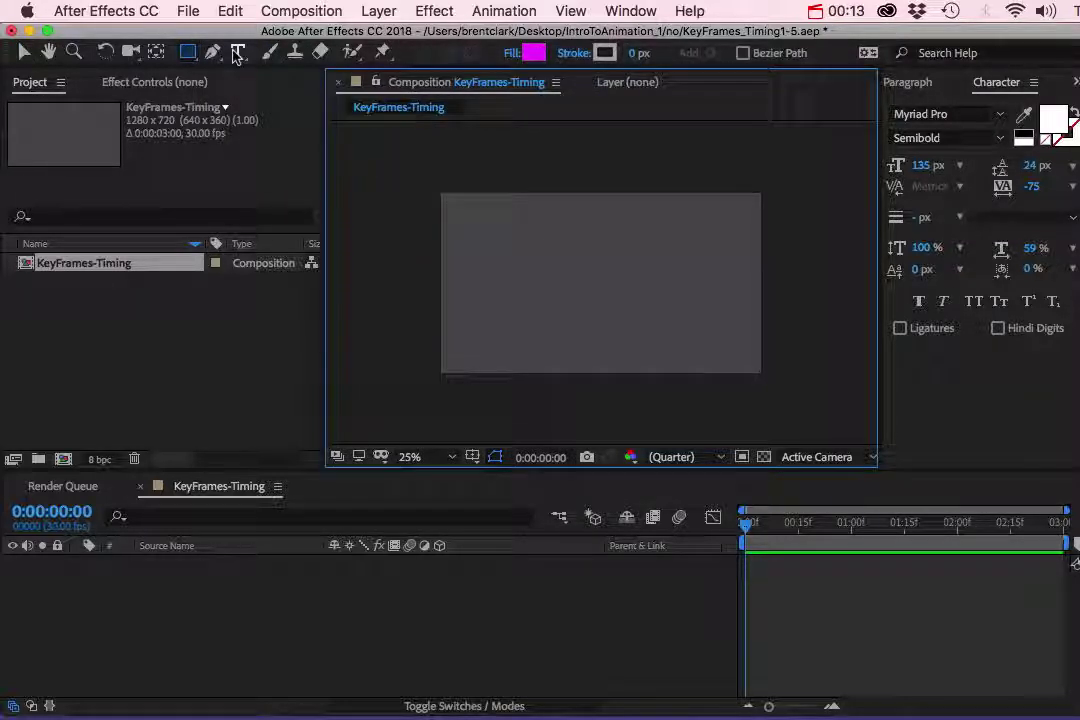
pyautogui.click(534, 52)
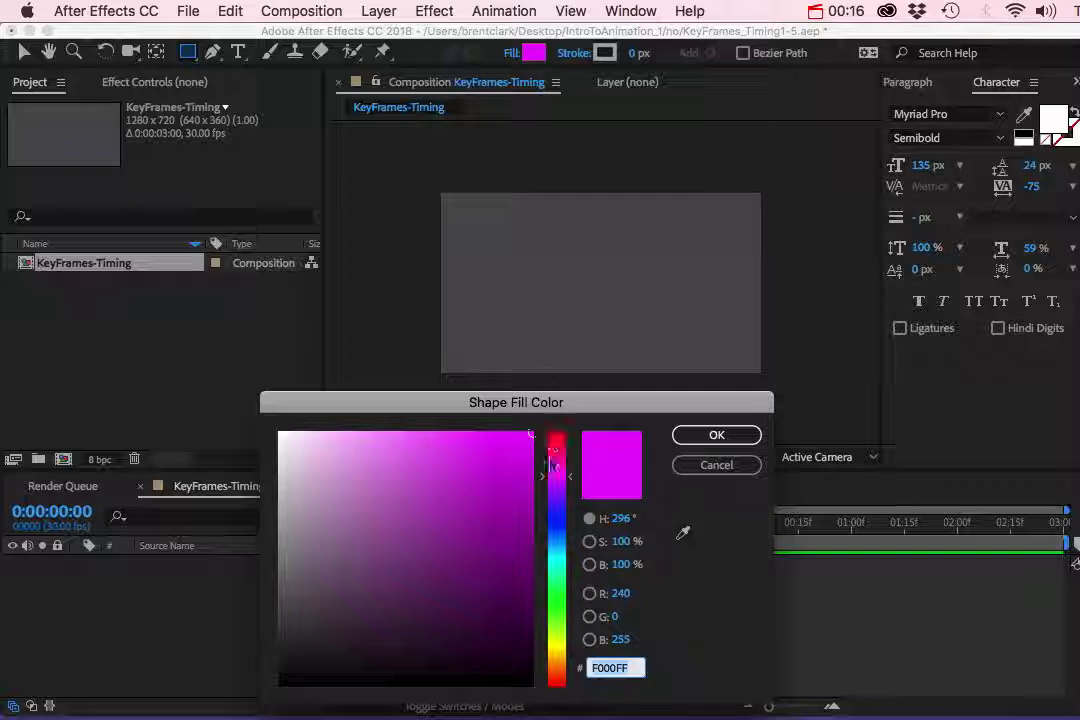
pyautogui.moveTo(568, 485); pyautogui.dragTo(568, 643)
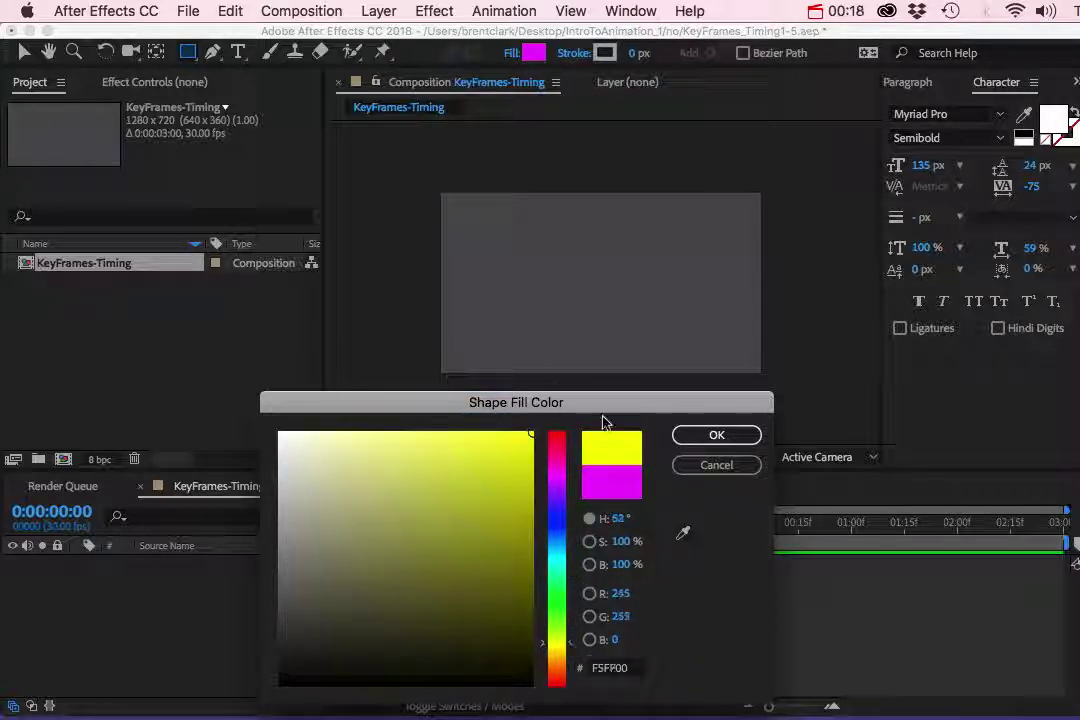
pyautogui.moveTo(513, 453); pyautogui.dragTo(582, 428)
pyautogui.click(716, 435)
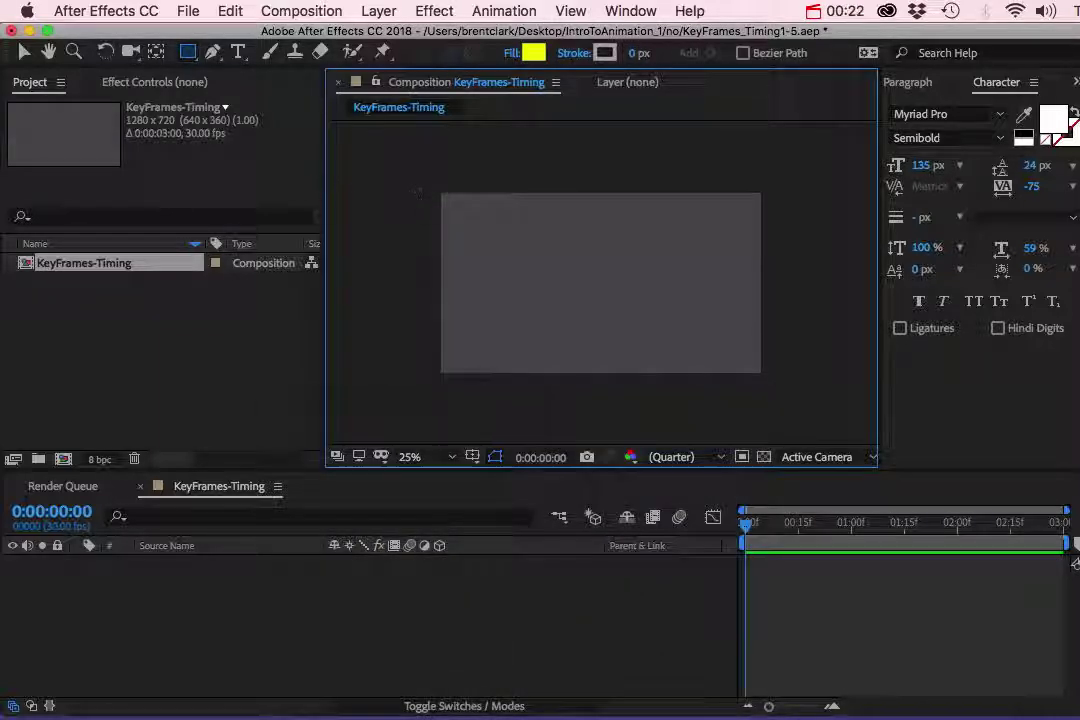
# - Draw a small yellow rectangle near the upper-left corner of the composition and return to the Selection Tool
pyautogui.moveTo(459, 207)
pyautogui.mouseDown()
pyautogui.moveTo(481, 222)
pyautogui.moveTo(523, 223)
pyautogui.mouseUp()
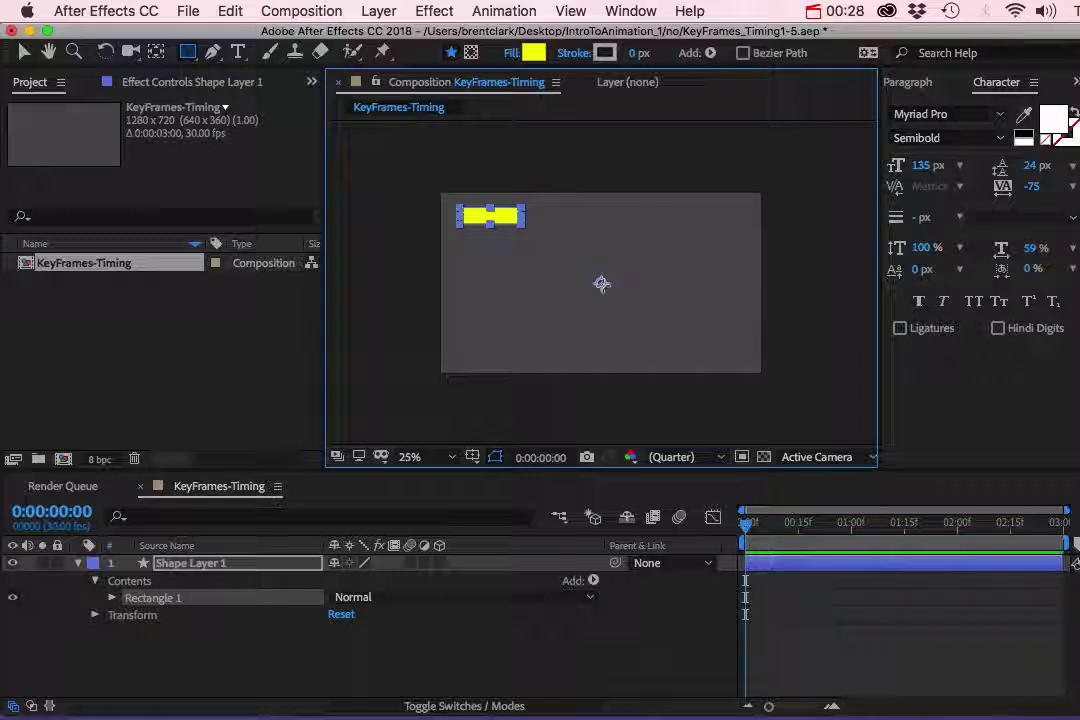
pyautogui.press('v')
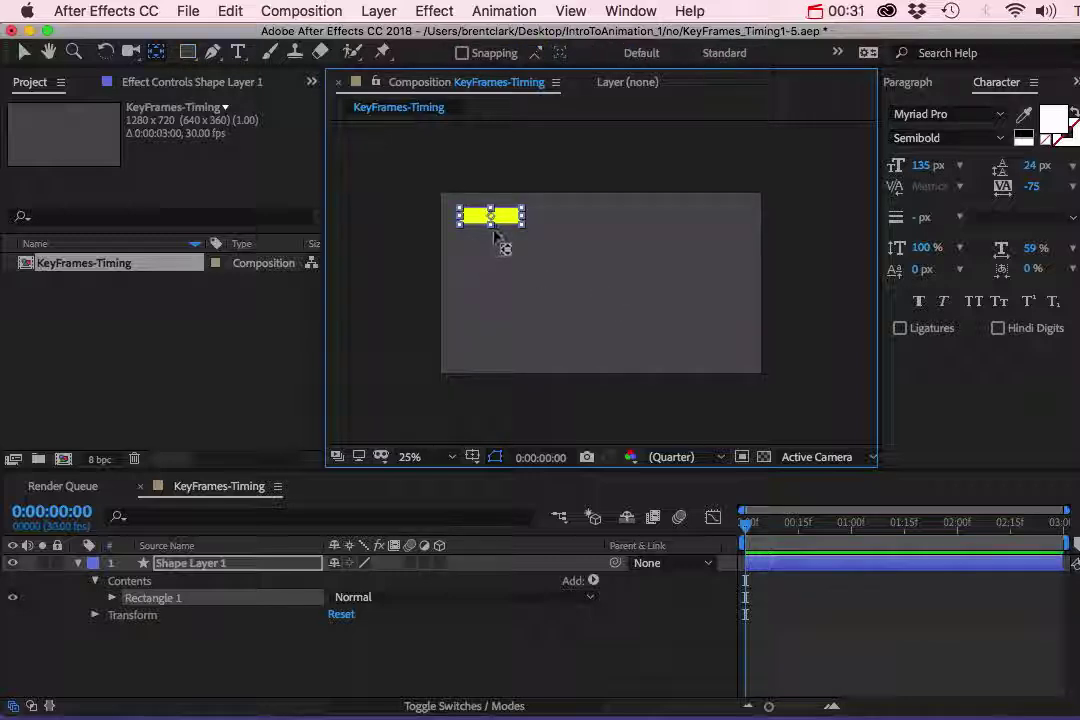
pyautogui.click(24, 52)
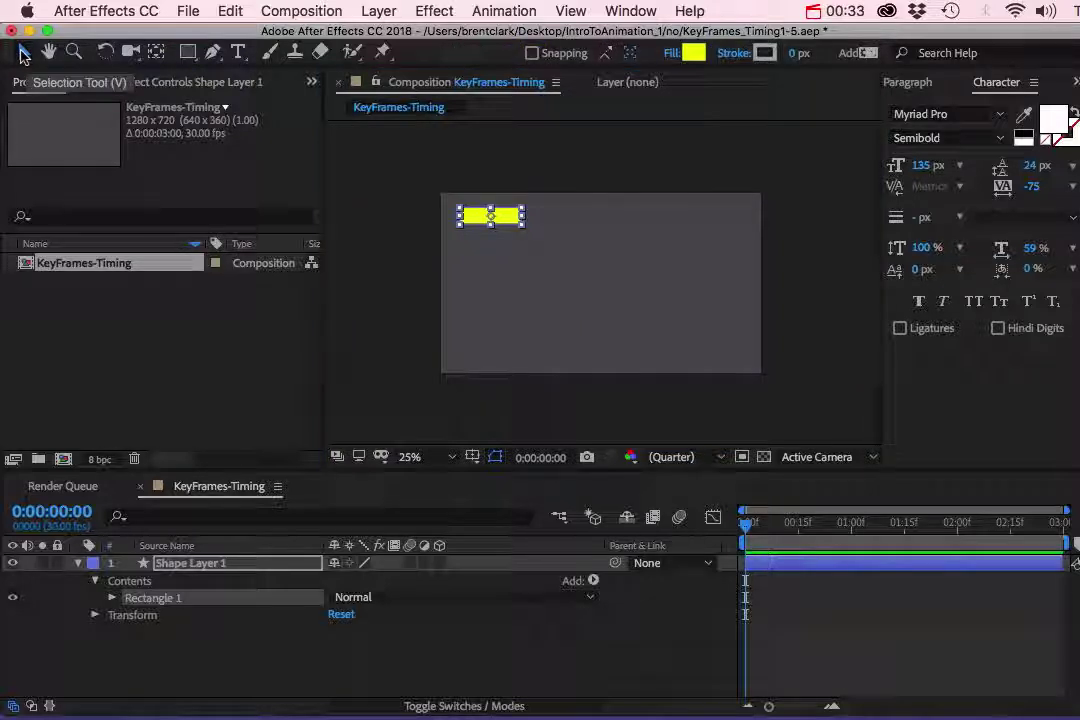
# - Reveal Shape Layer 1's Position property and move the layer's anchor point to the rectangle's centre, at about 192, 92
pyautogui.click(180, 566)
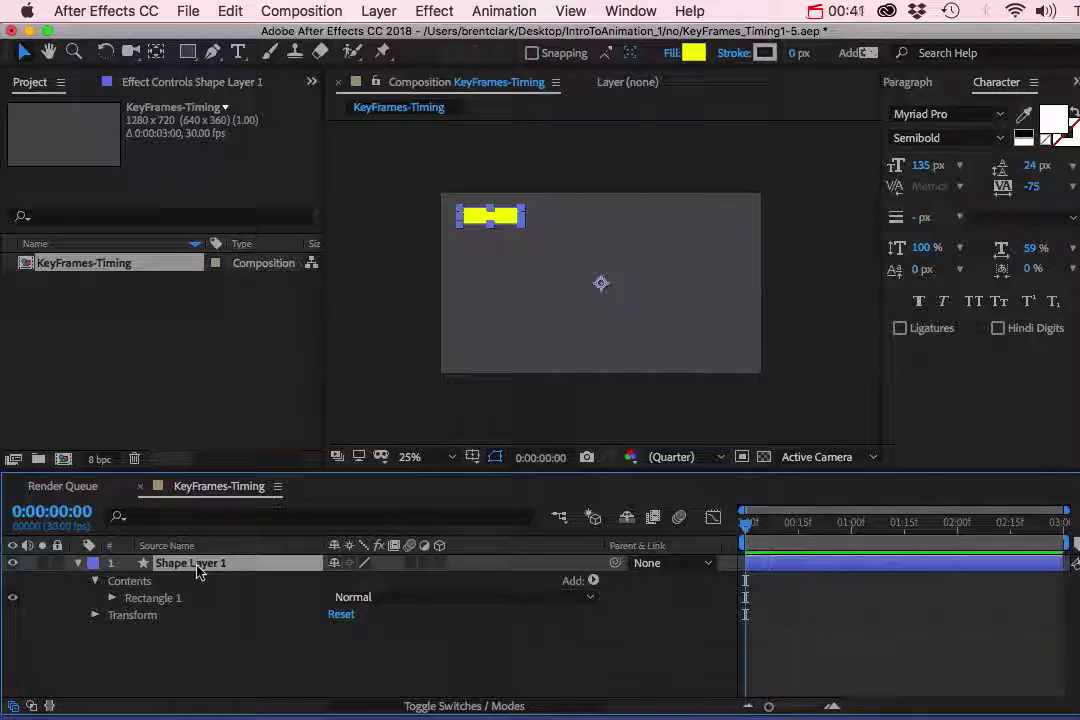
pyautogui.press('p')
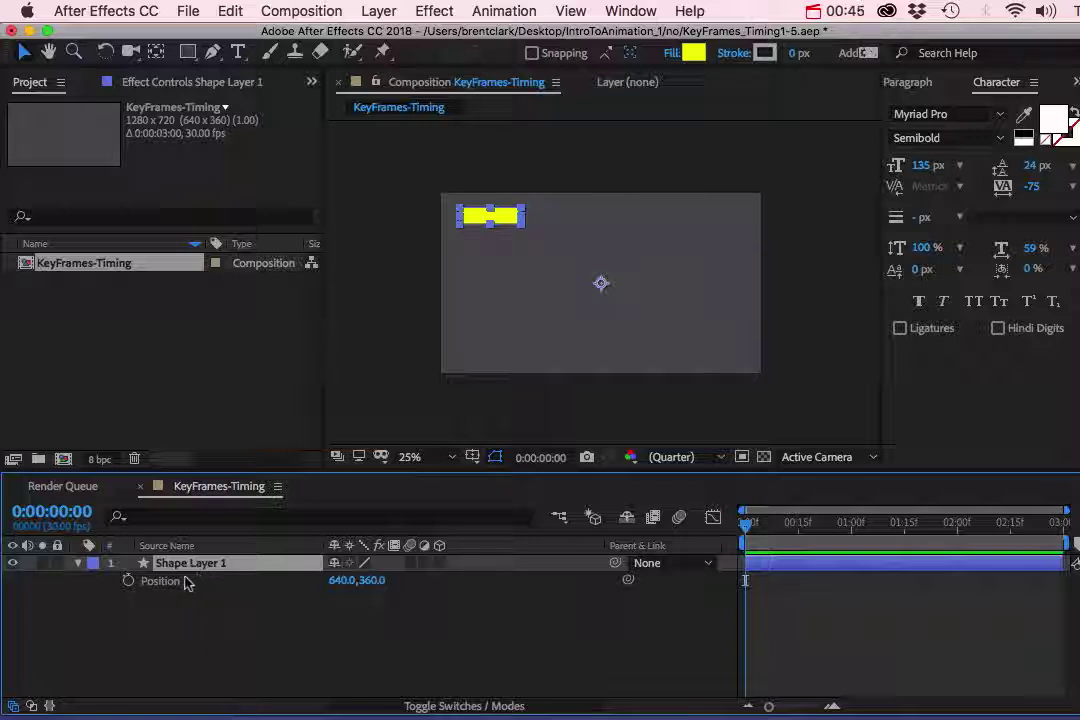
pyautogui.click(162, 582)
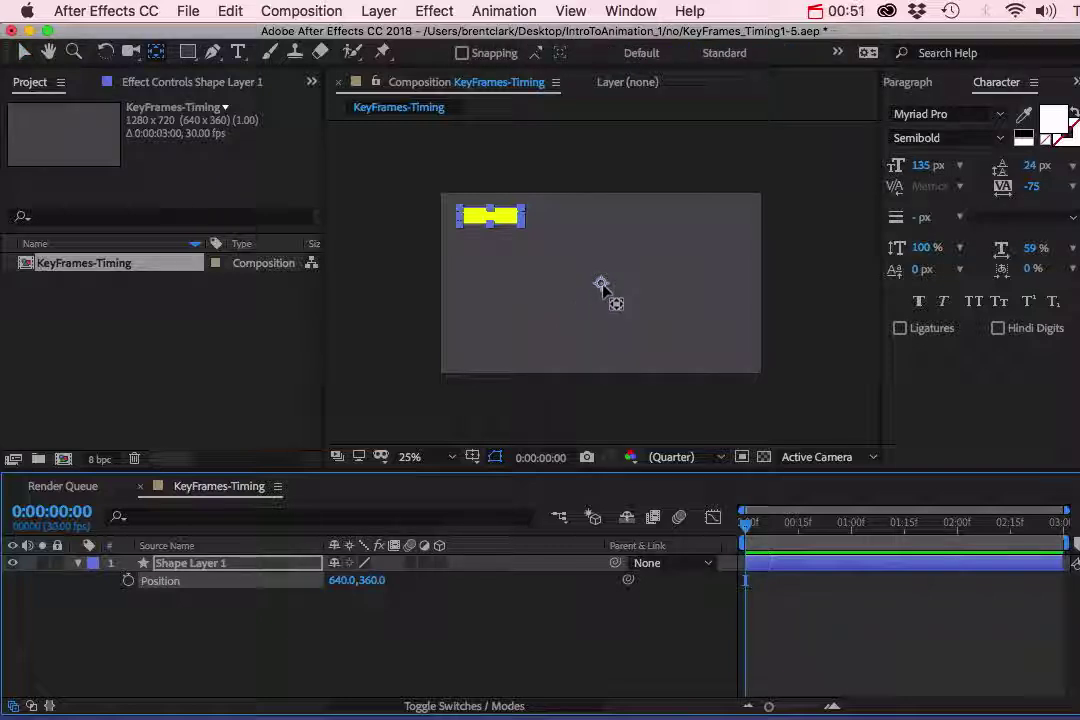
pyautogui.moveTo(601, 286); pyautogui.dragTo(491, 224)
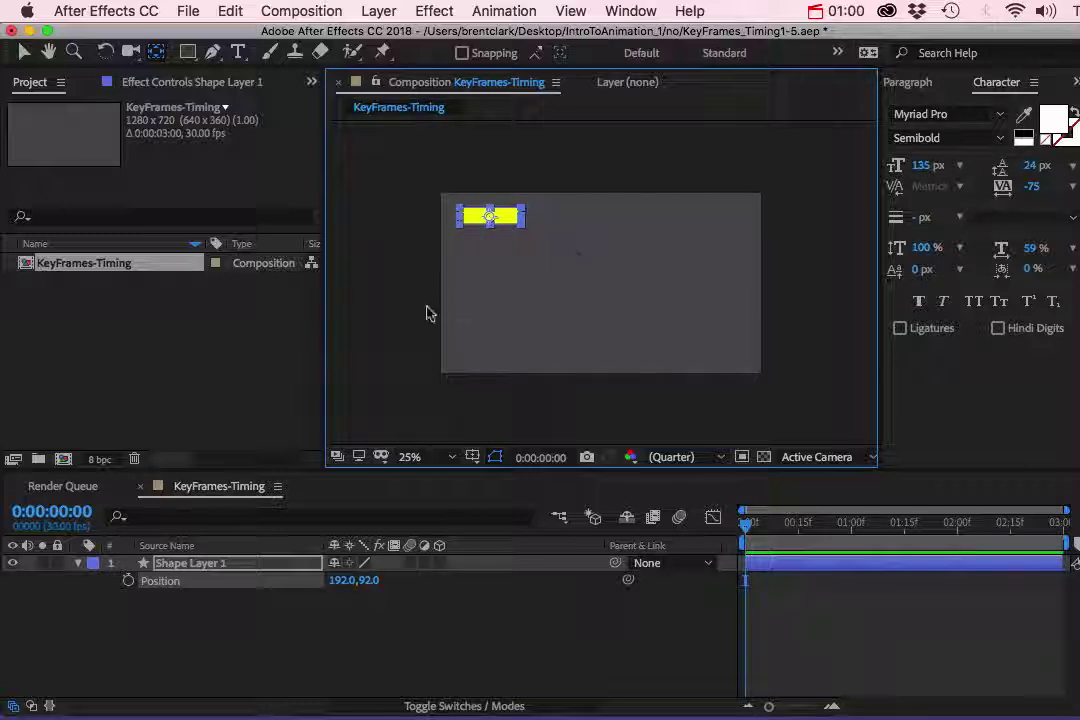
pyautogui.press('v')
# - Keyframe Shape Layer 1's Position at 0:00:00:00, and at 0:00:02:27 with the rectangle moved horizontally across the frame to about 1060, 92
pyautogui.click(220, 588)
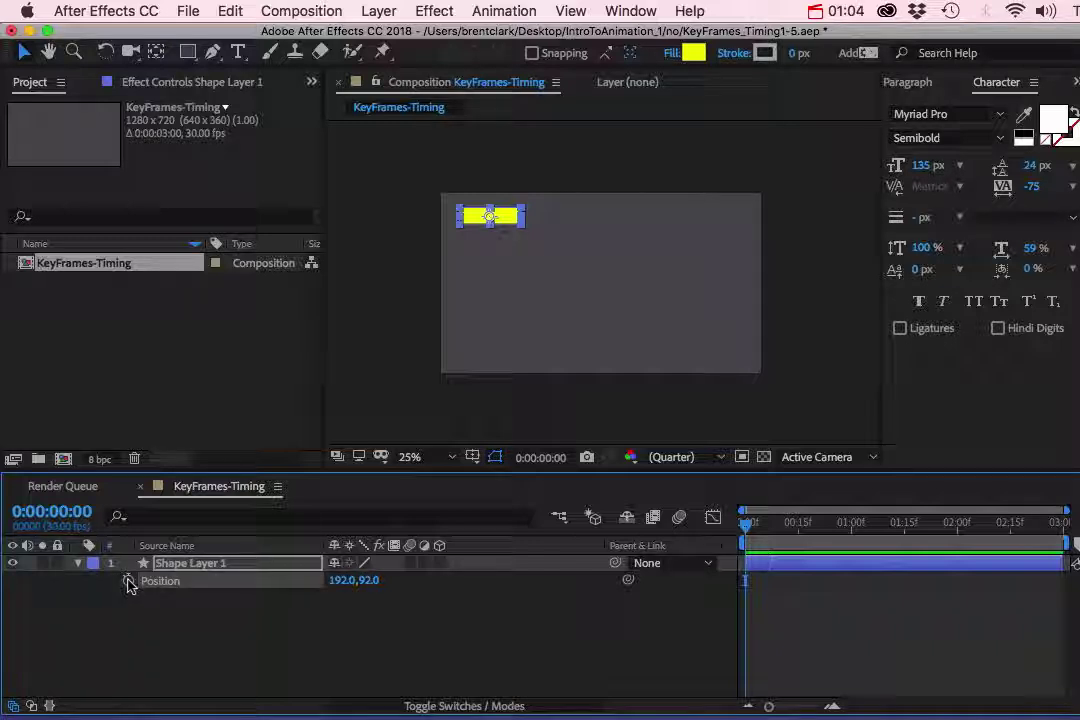
pyautogui.click(128, 580)
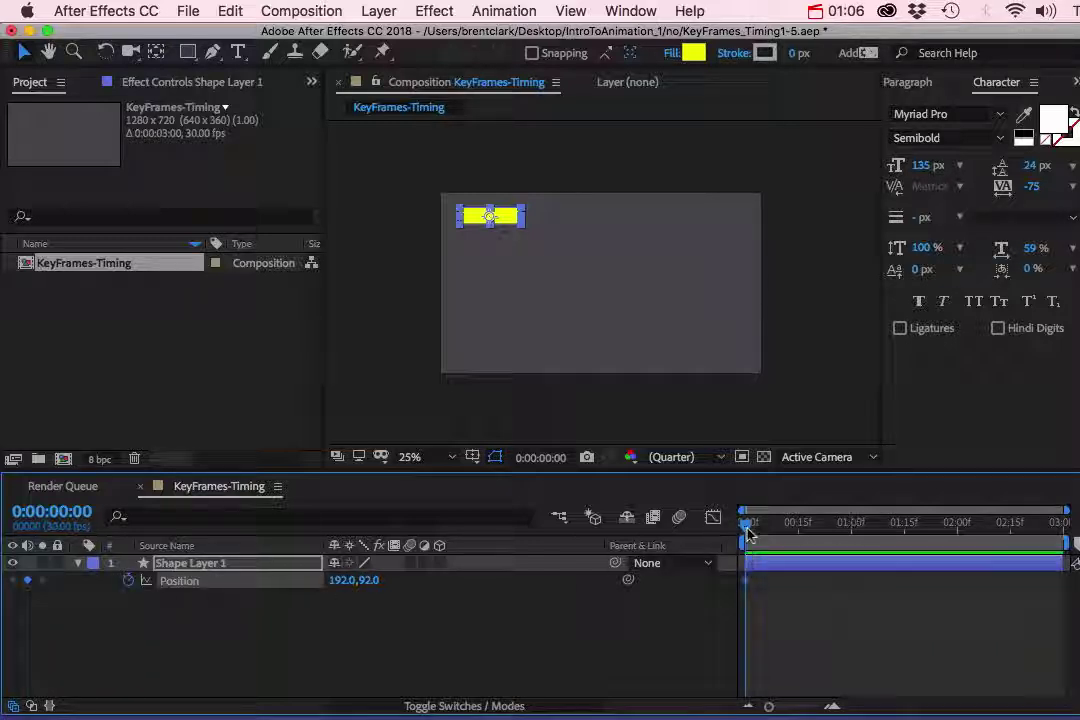
pyautogui.moveTo(746, 526); pyautogui.dragTo(1058, 543)
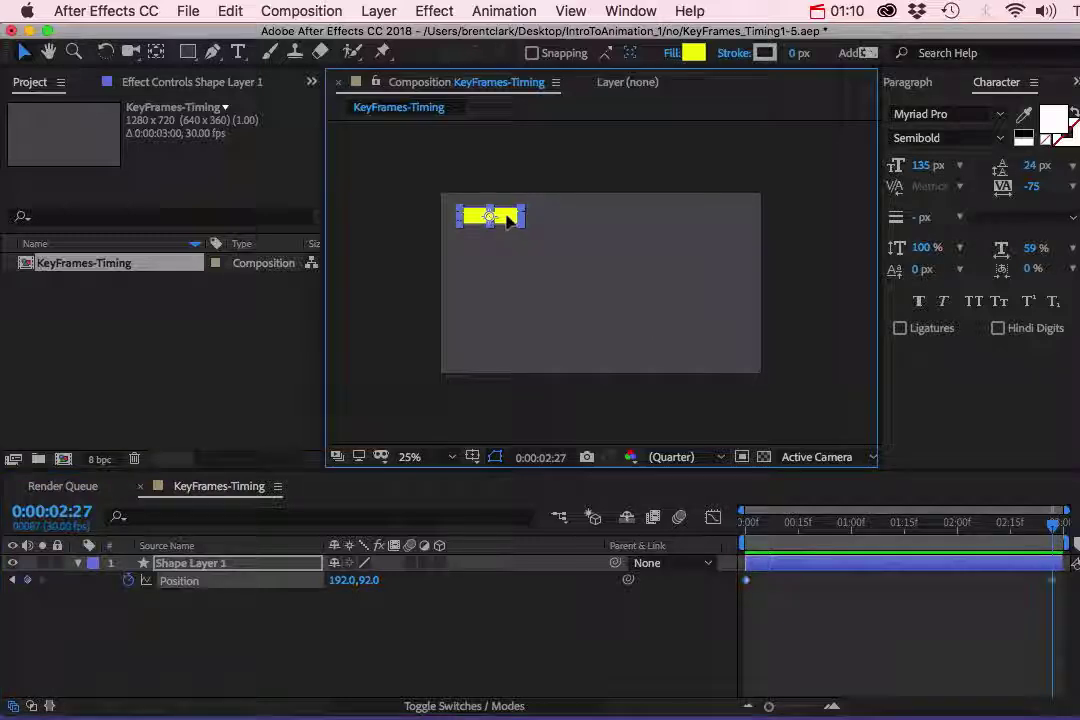
pyautogui.moveTo(509, 217); pyautogui.dragTo(727, 230)
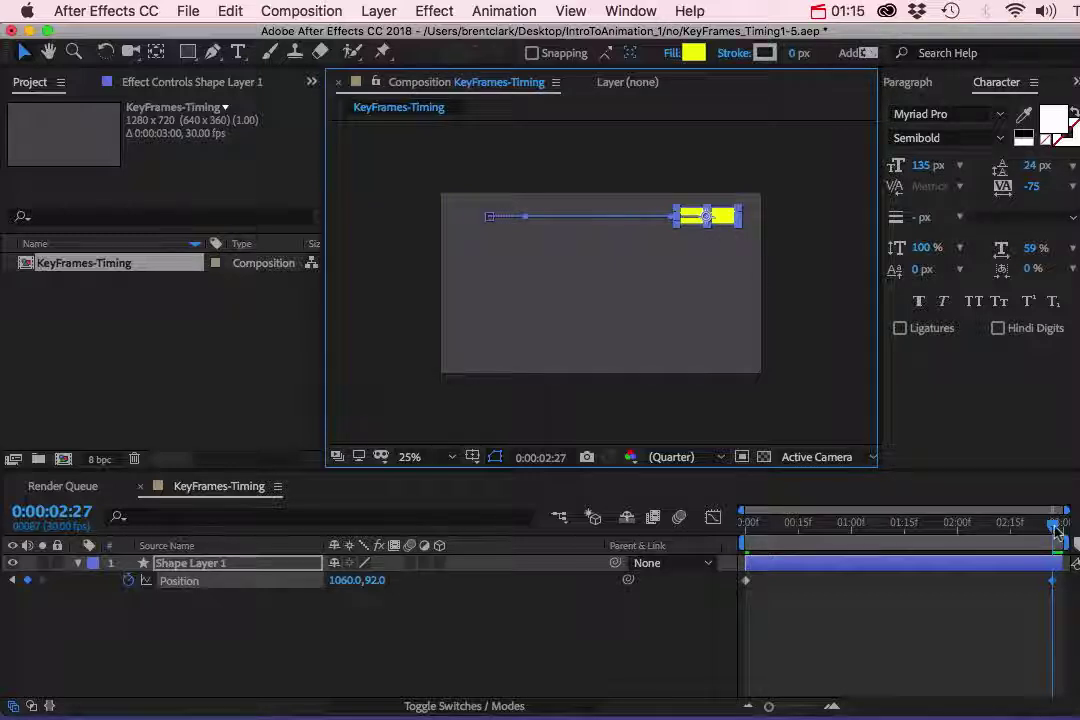
# - Scrub through the rectangle's motion and shorten it by moving the second Position keyframe to just before the 1-second mark
pyautogui.moveTo(1053, 522); pyautogui.dragTo(780, 523)
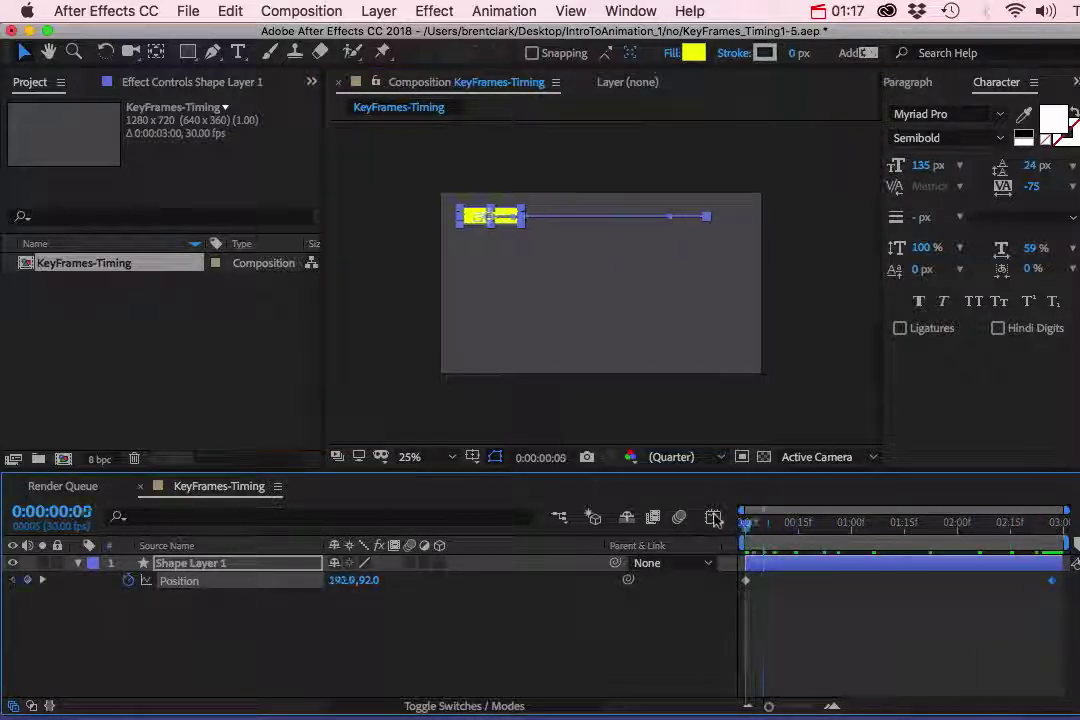
pyautogui.moveTo(750, 522); pyautogui.dragTo(963, 527)
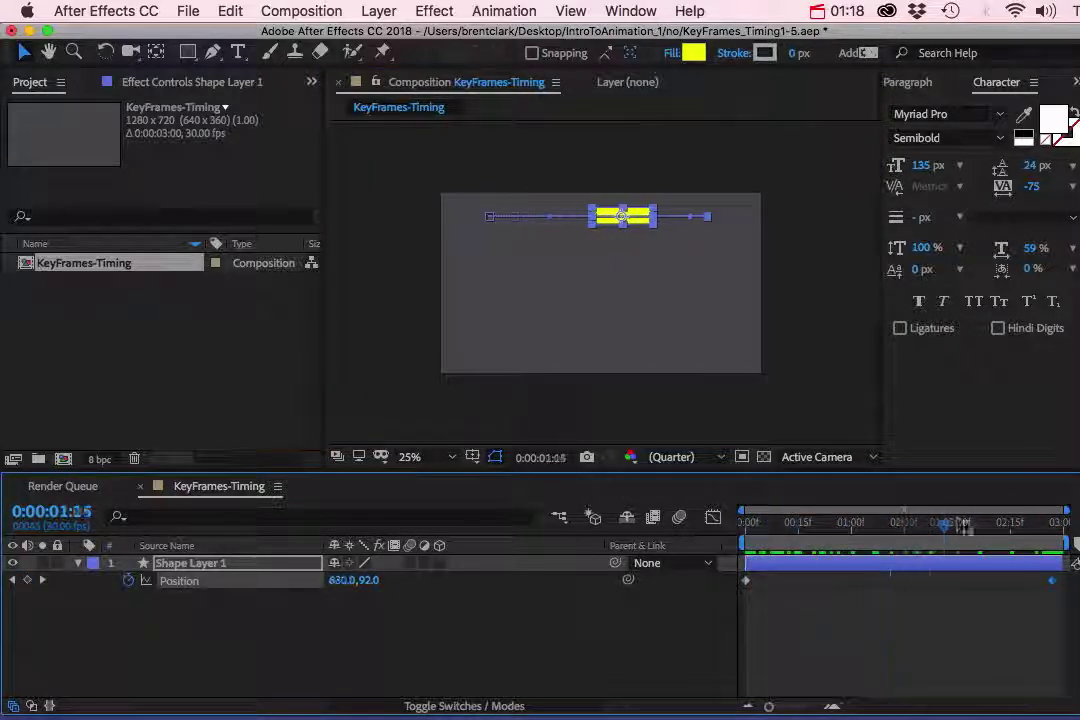
pyautogui.moveTo(963, 527); pyautogui.dragTo(1056, 522)
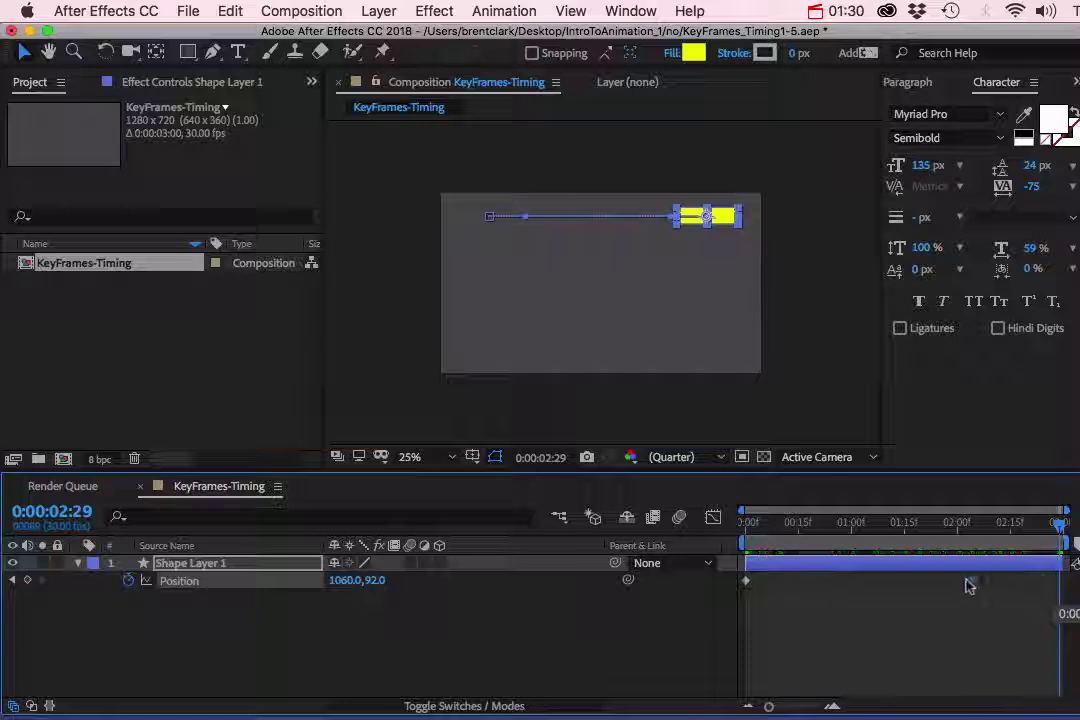
pyautogui.moveTo(1052, 580); pyautogui.dragTo(924, 580)
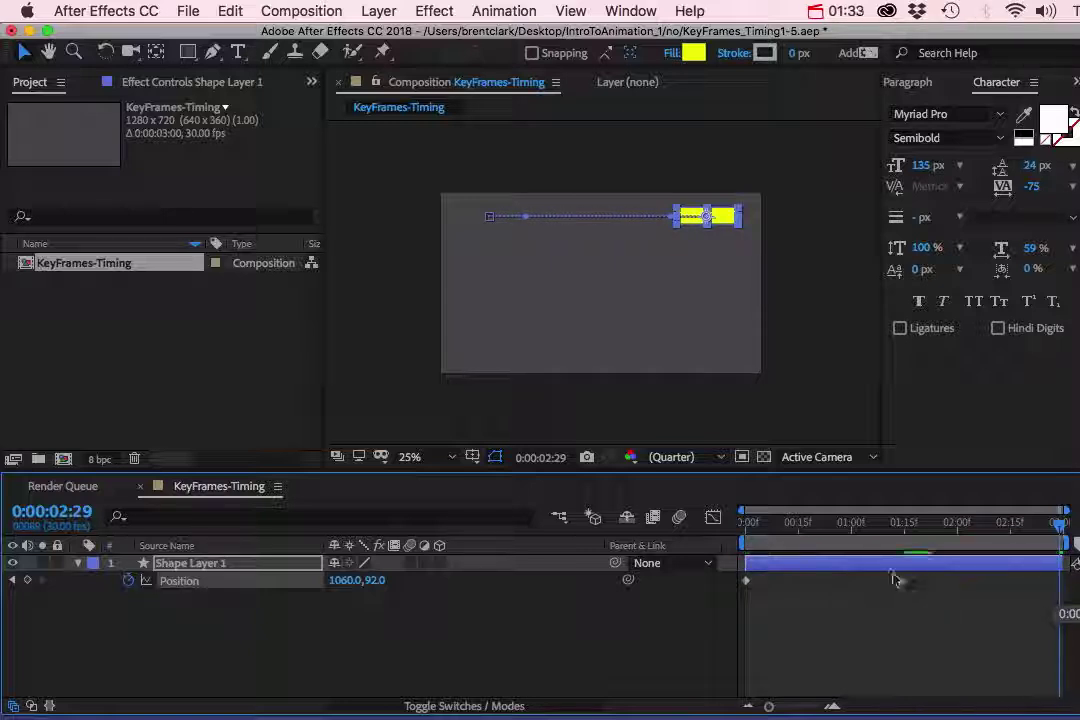
pyautogui.moveTo(897, 578); pyautogui.dragTo(857, 573)
pyautogui.moveTo(857, 573); pyautogui.dragTo(850, 574)
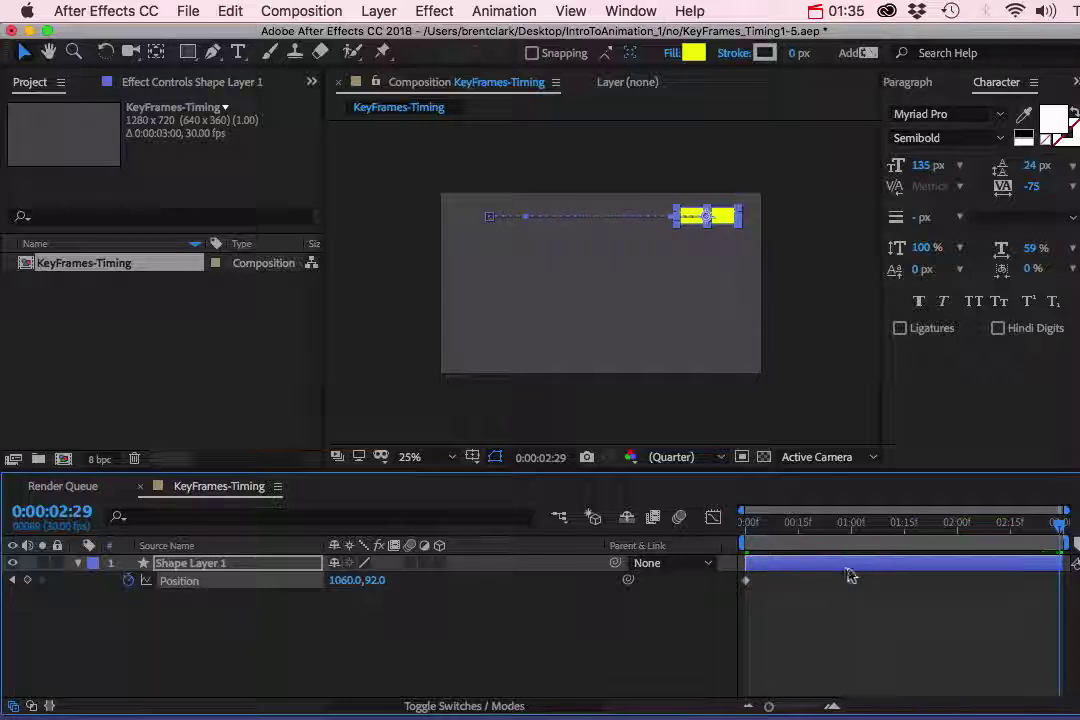
pyautogui.moveTo(848, 573); pyautogui.dragTo(844, 573)
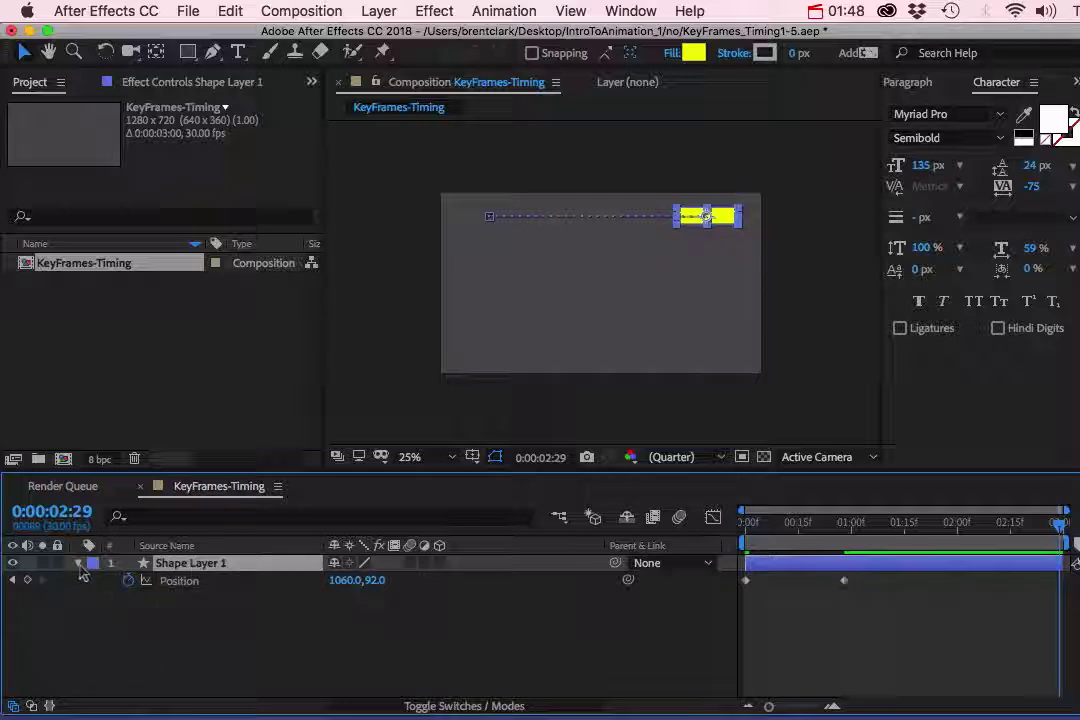
# - Collapse Shape Layer 1, copy it and paste it three times to create four identical animated shape layers
pyautogui.click(79, 564)
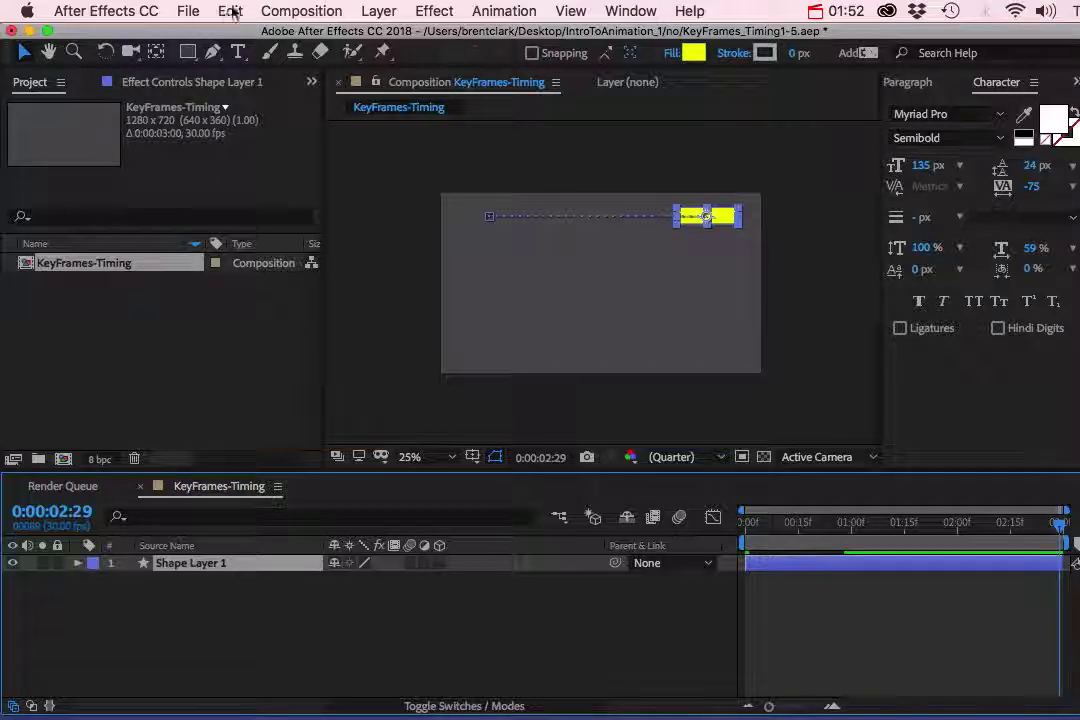
pyautogui.click(231, 11)
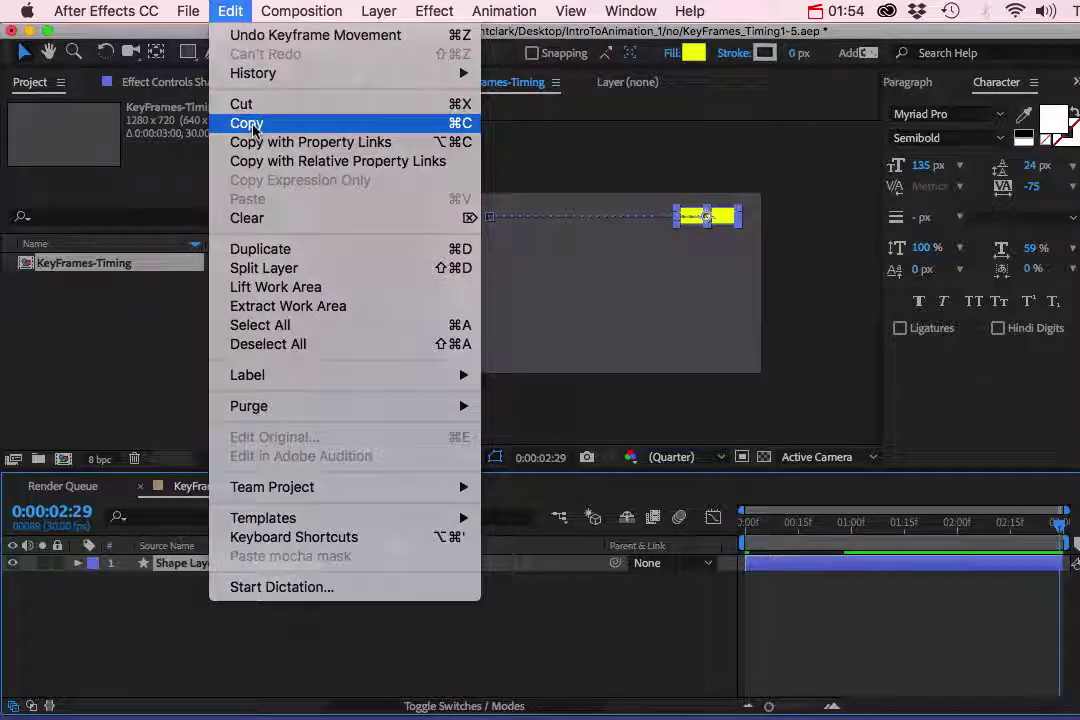
pyautogui.click(253, 123)
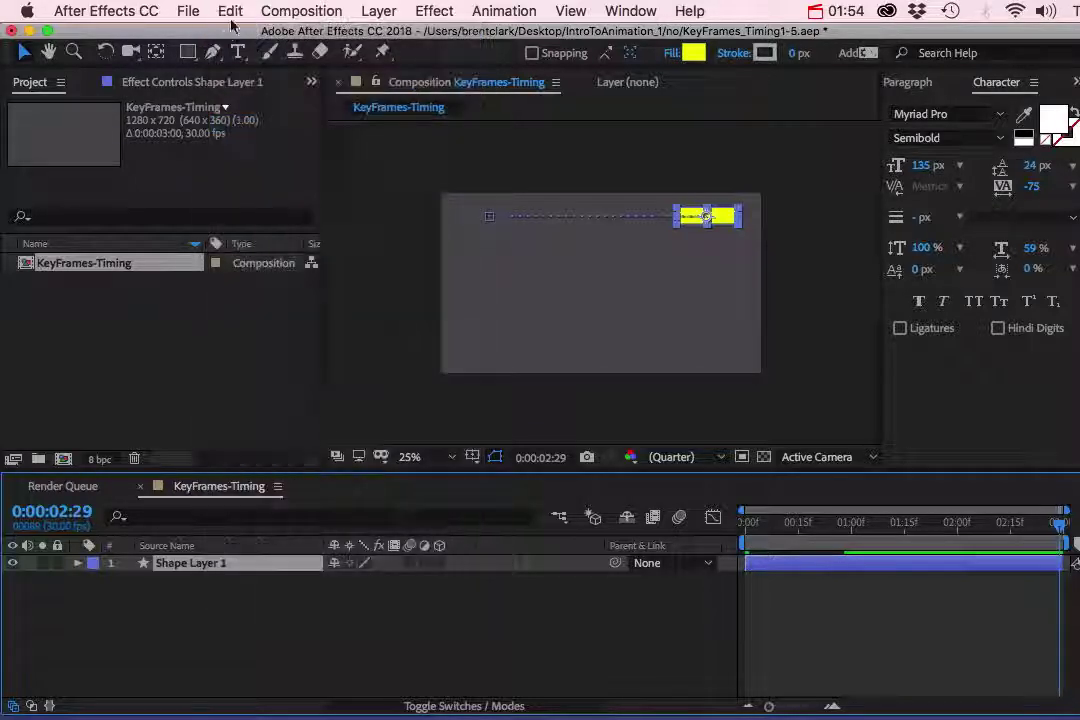
pyautogui.click(231, 11)
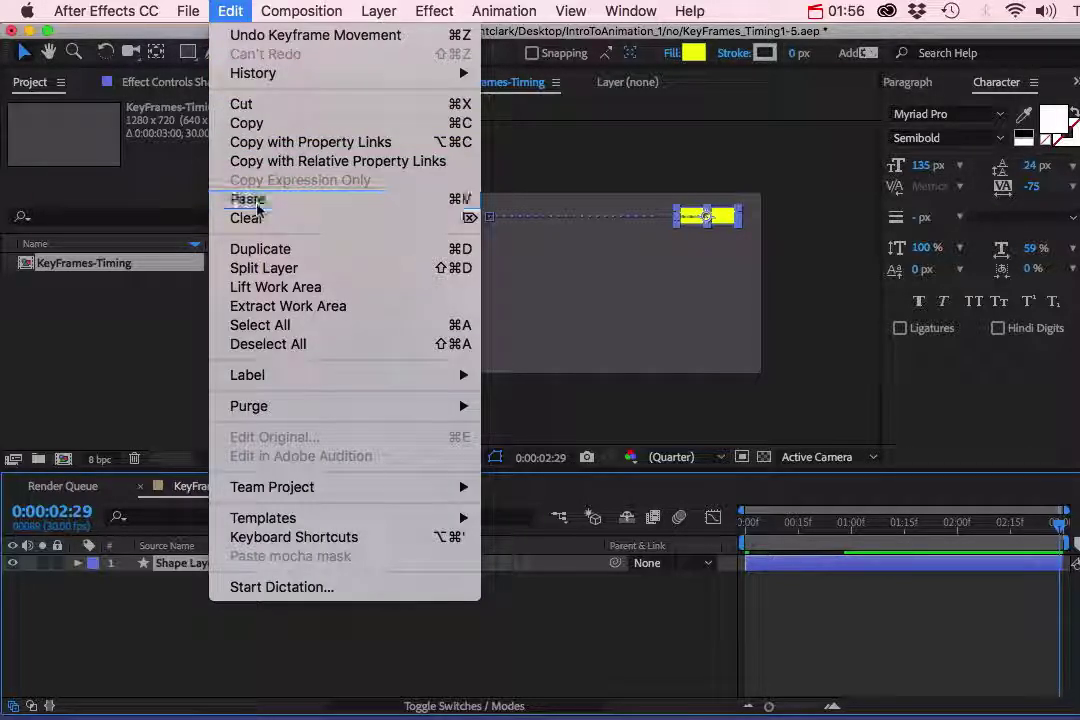
pyautogui.click(256, 204)
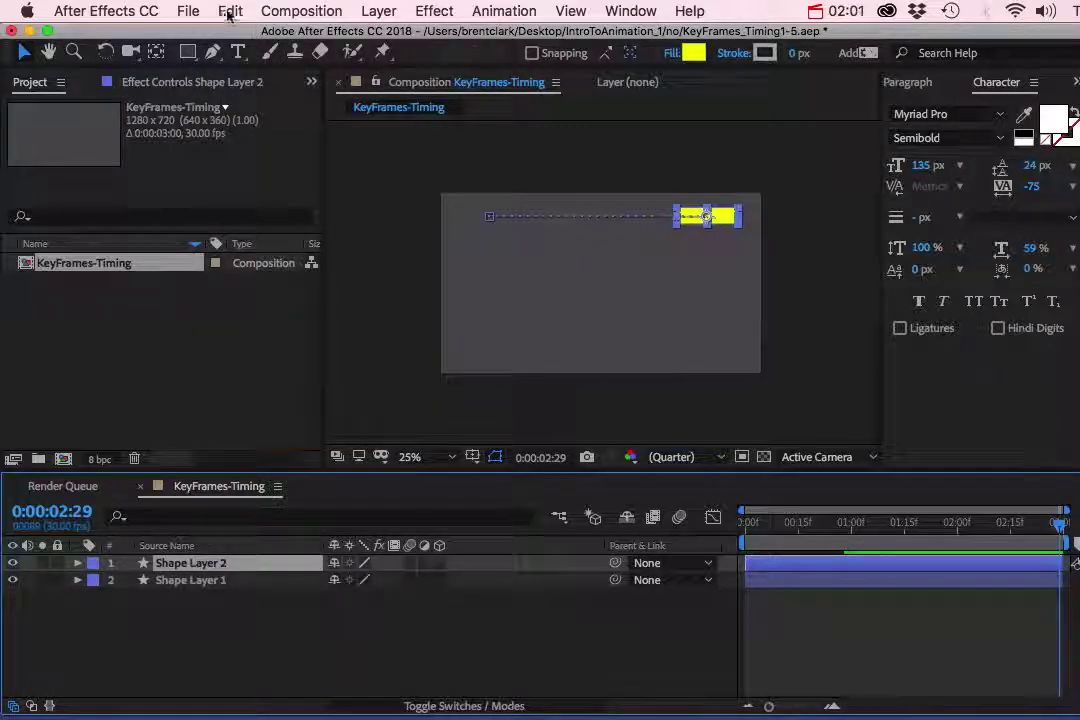
pyautogui.click(229, 12)
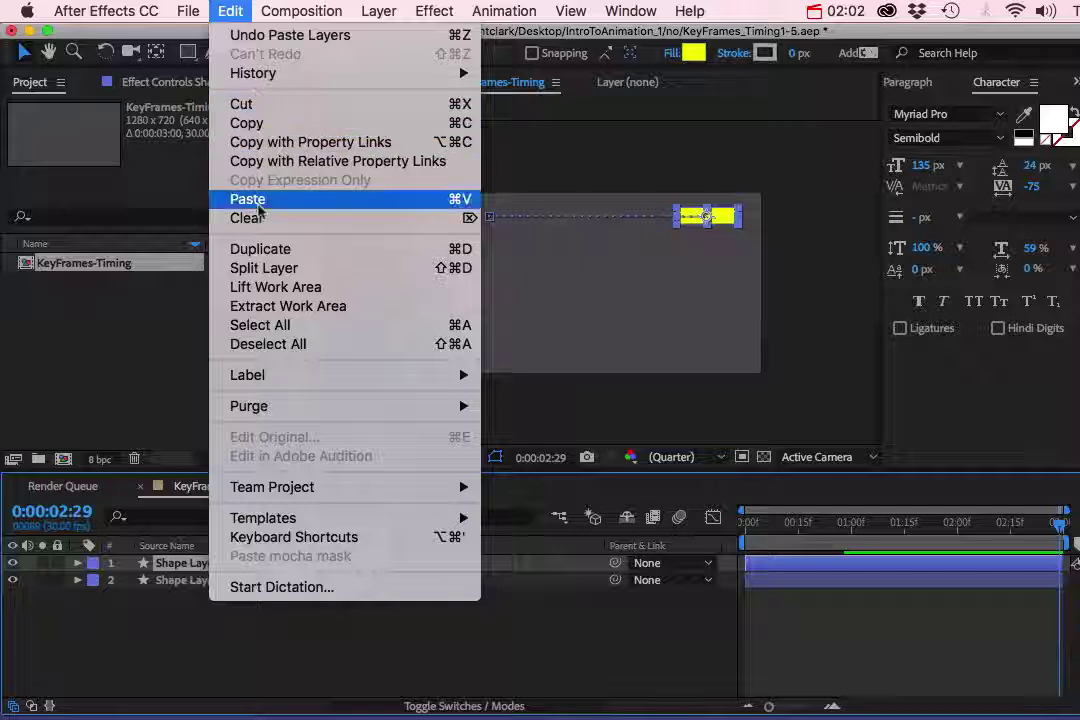
pyautogui.click(259, 204)
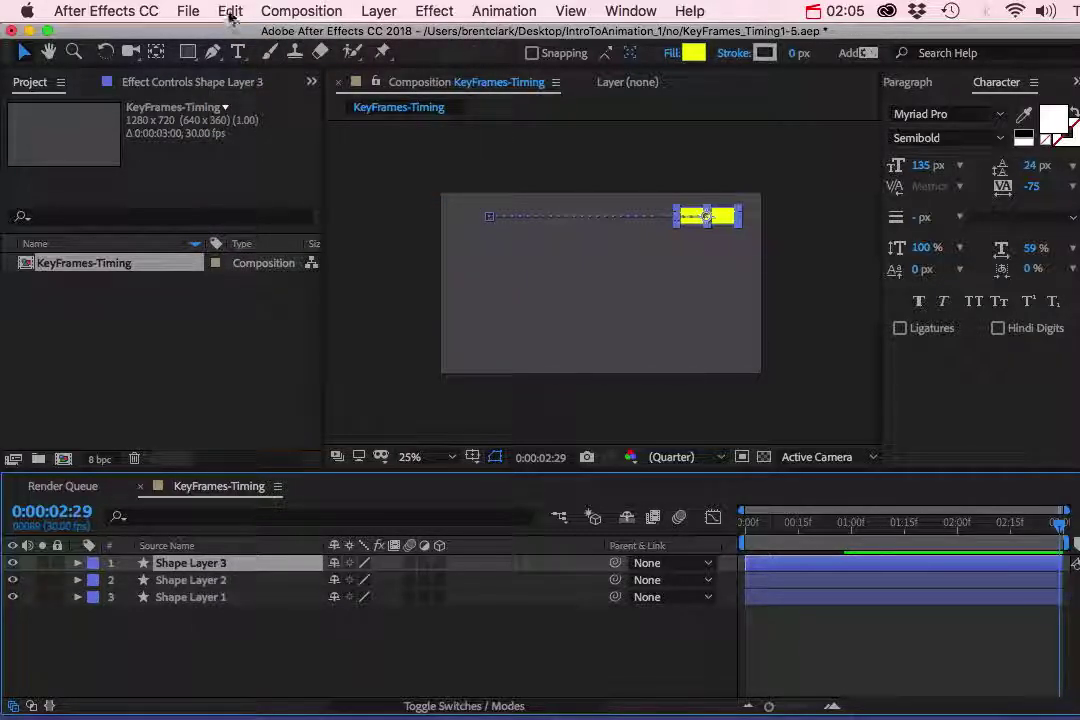
pyautogui.click(229, 12)
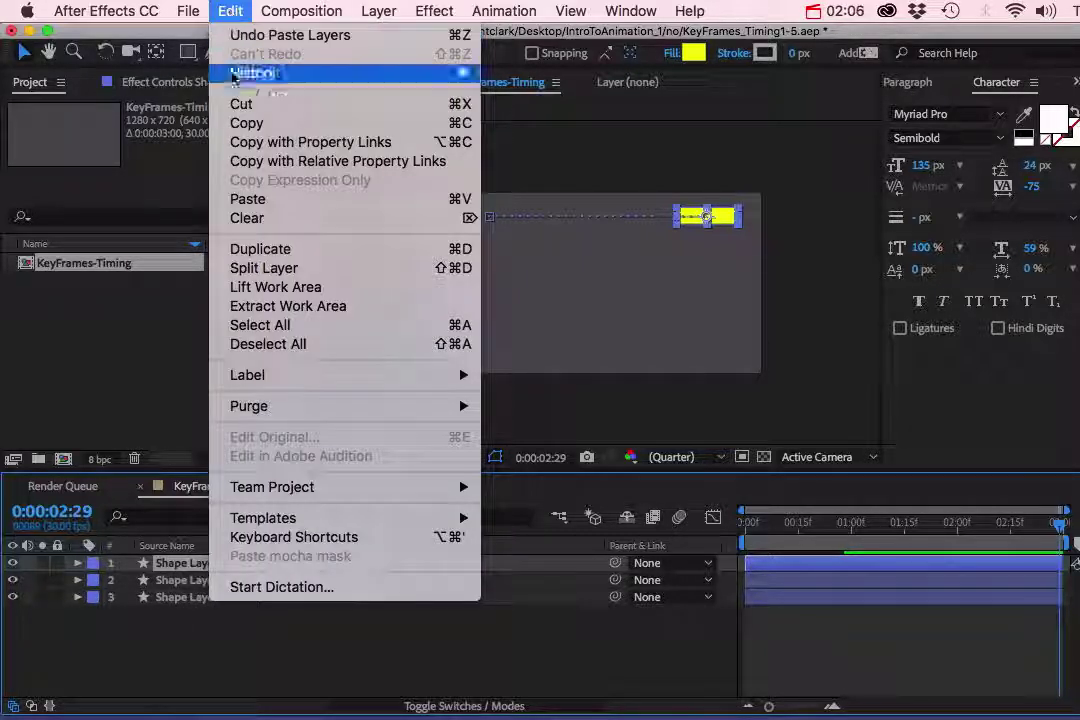
pyautogui.click(259, 200)
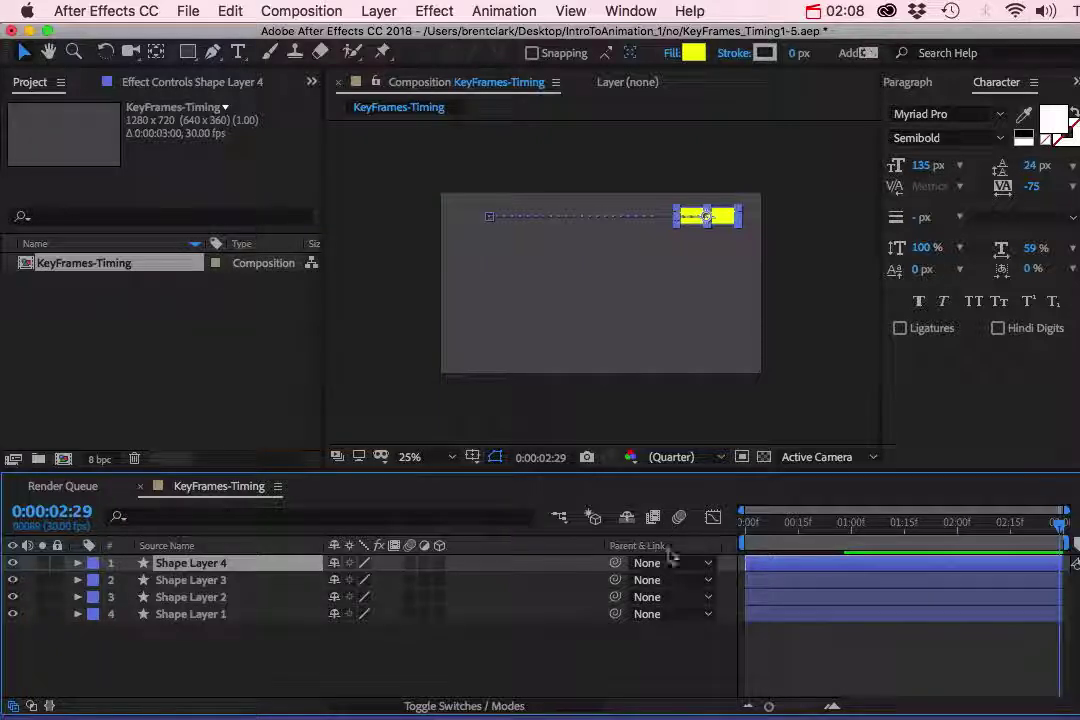
# - Reveal the Position property of all four shape layers together
pyautogui.keyDown('shift'); pyautogui.click(190, 614); pyautogui.keyUp('shift')
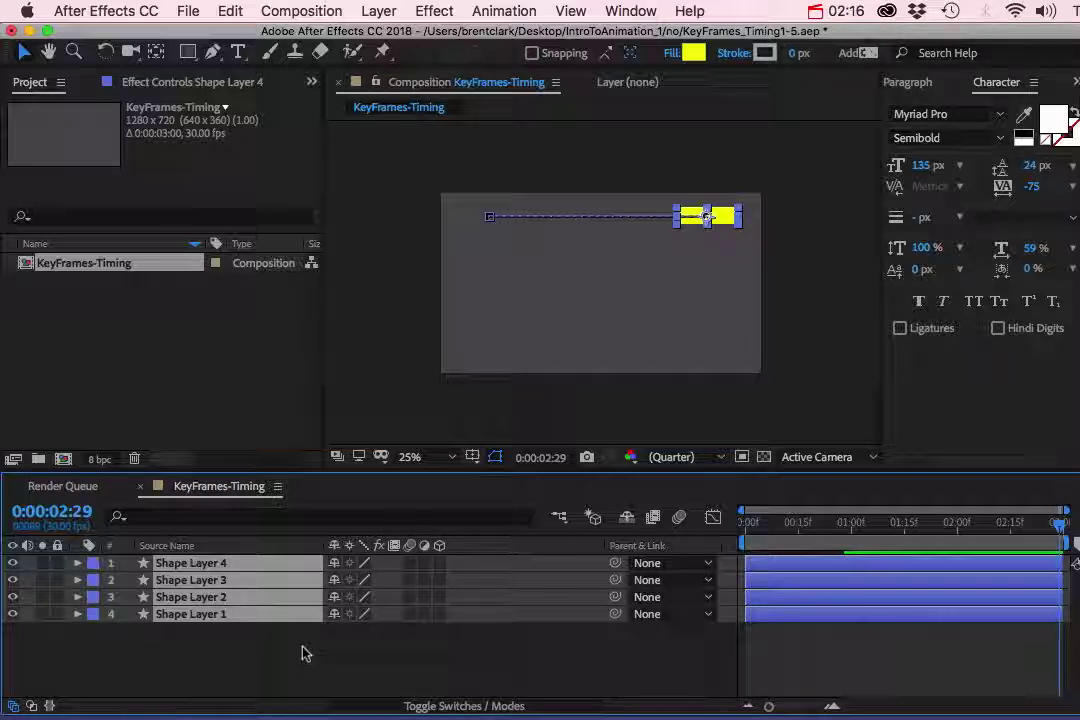
pyautogui.press('p')
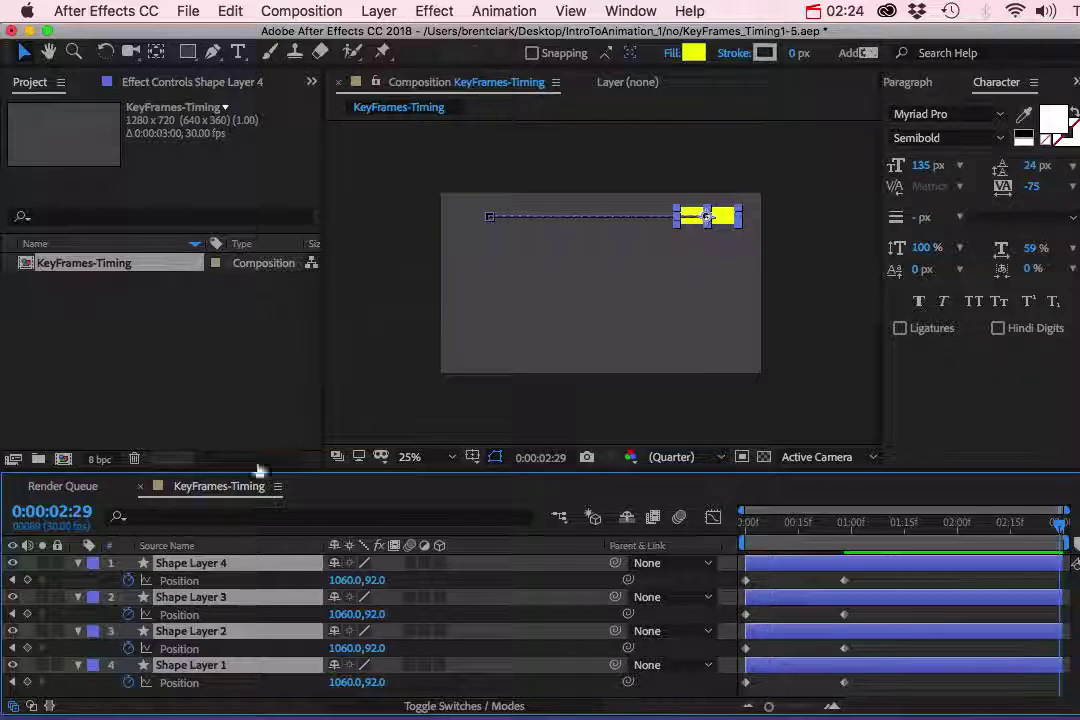
# - Select Shape Layer 1's Position keyframes and, at 0:00:00:00, move its whole motion path straight down to 192, 608
pyautogui.click(189, 685)
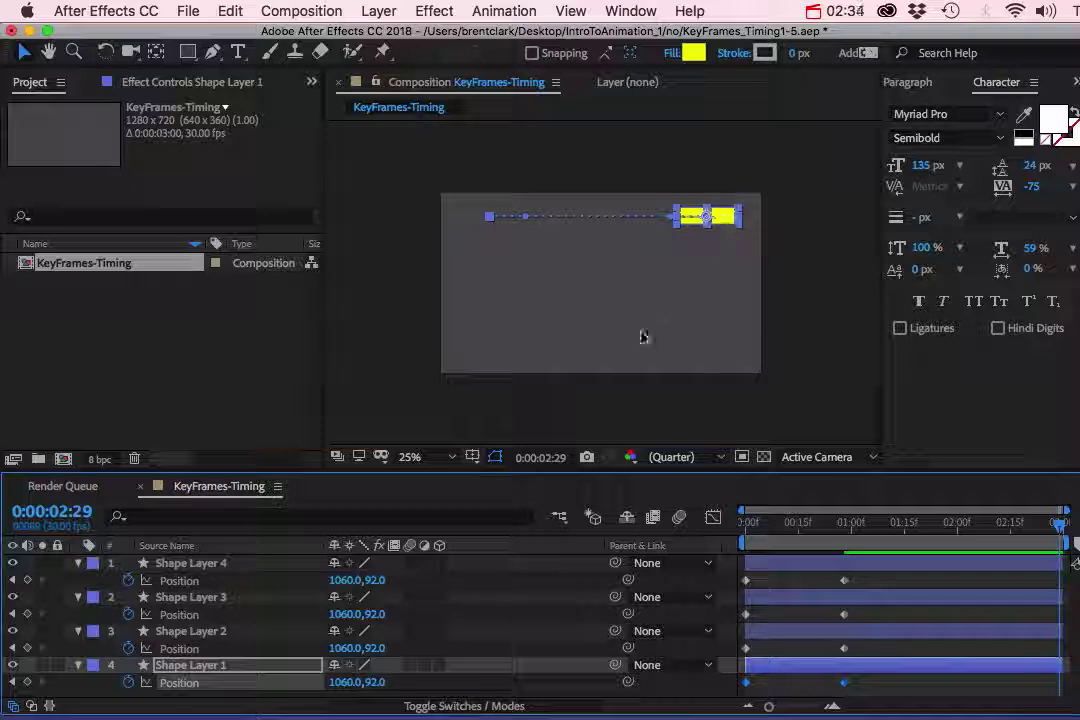
pyautogui.moveTo(1060, 522); pyautogui.dragTo(742, 522)
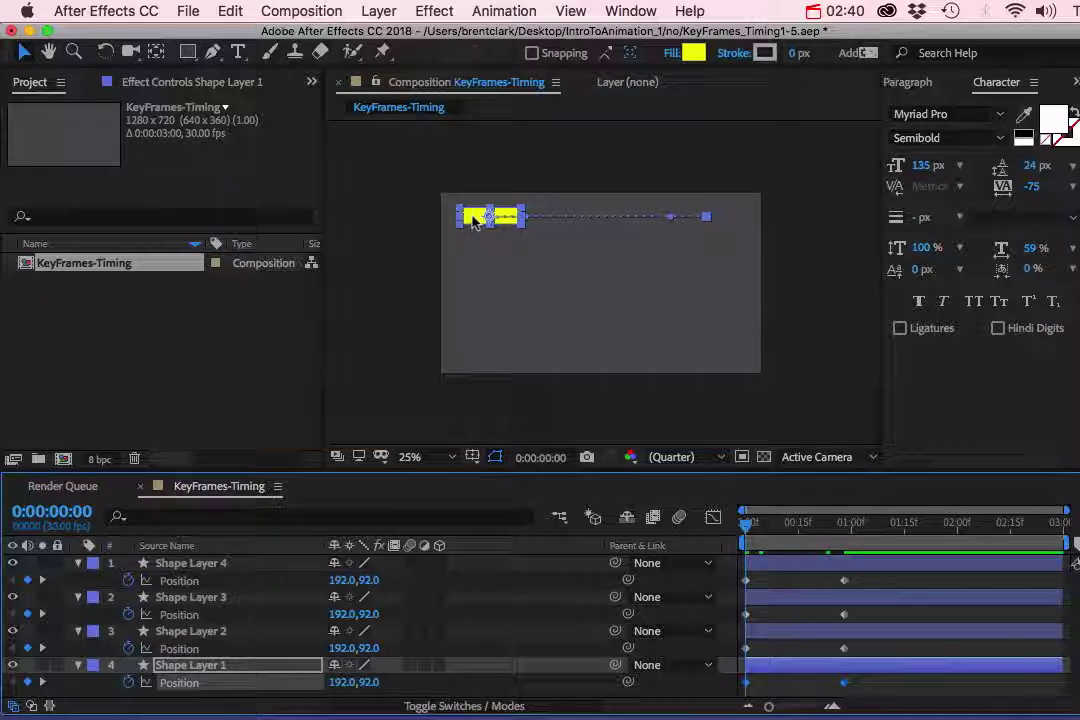
pyautogui.moveTo(475, 220); pyautogui.dragTo(472, 351)
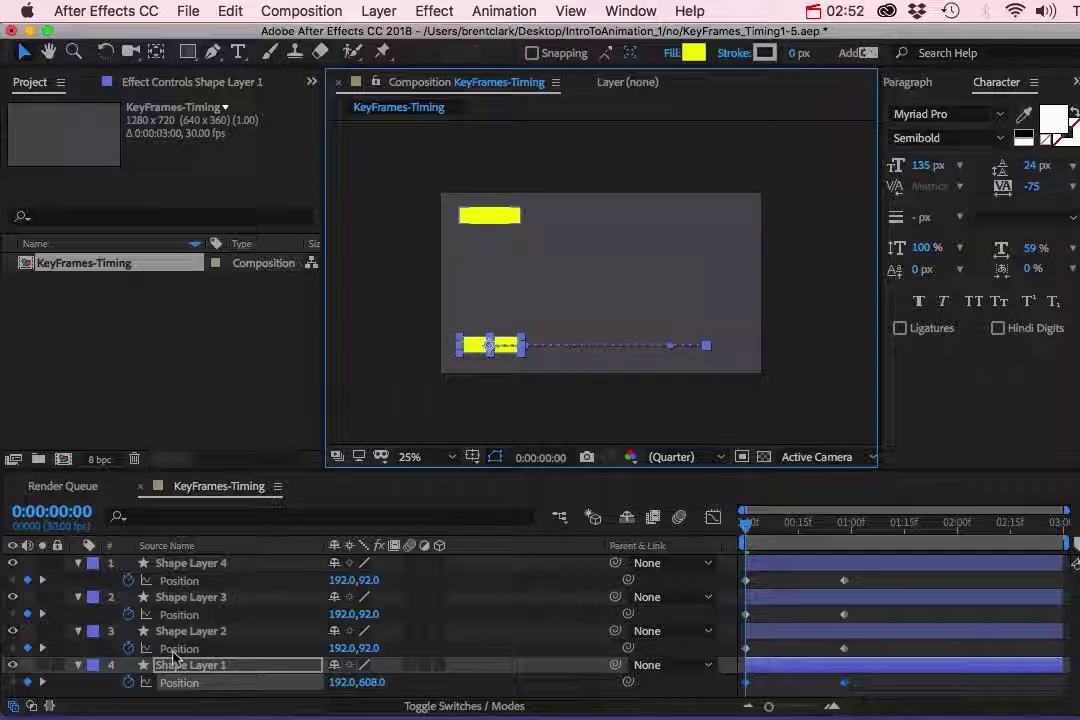
# - Move Shape Layer 2's whole motion path straight down to 192, 424, and Shape Layer 3's to 192, 264
pyautogui.click(177, 651)
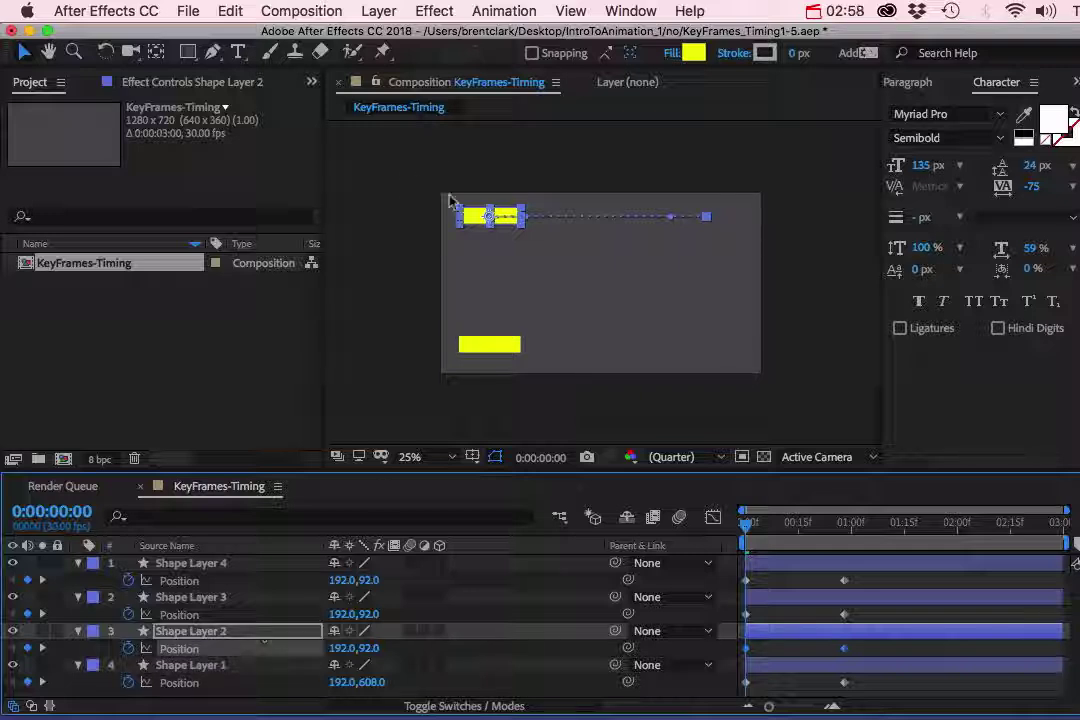
pyautogui.click(476, 221)
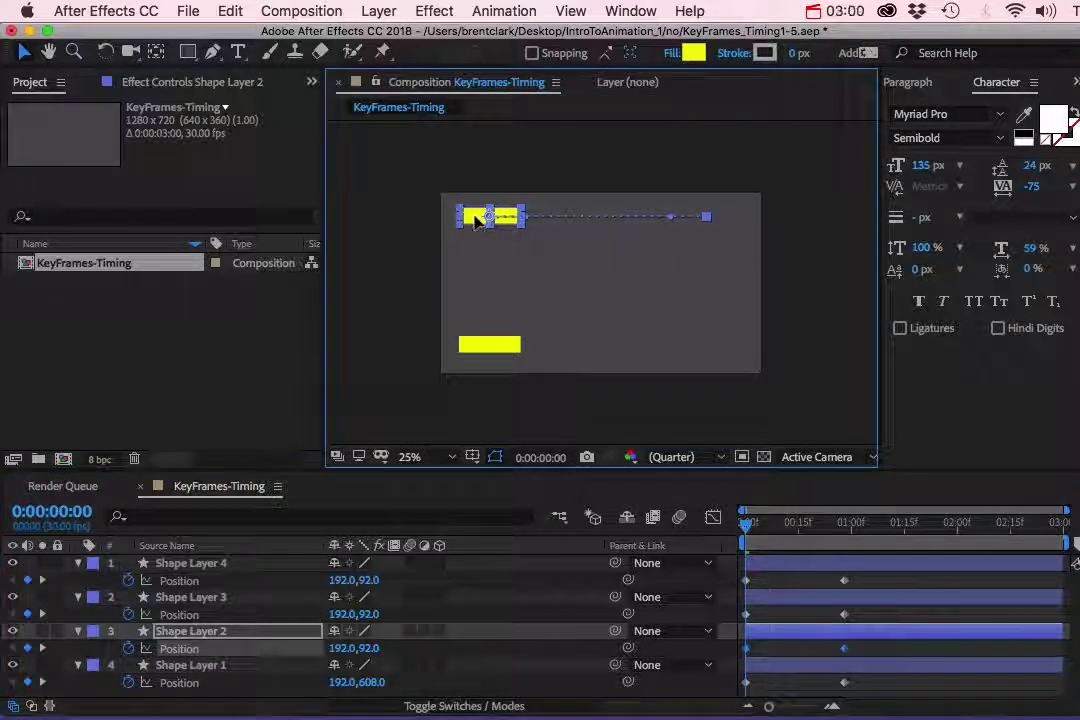
pyautogui.moveTo(476, 221); pyautogui.dragTo(477, 303)
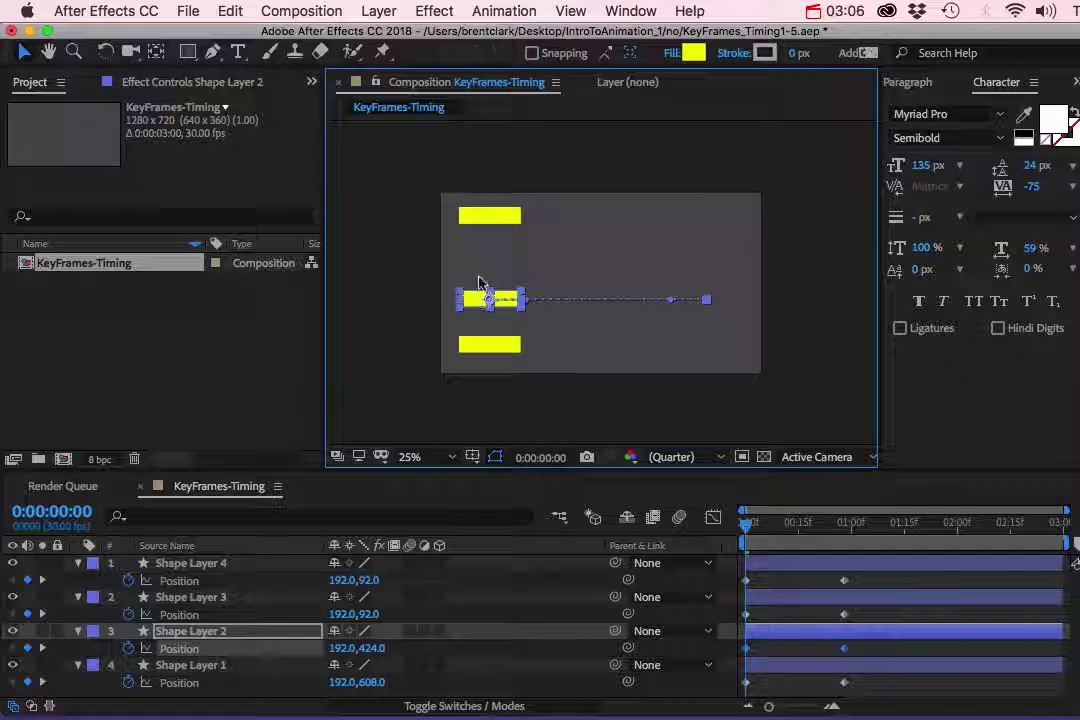
pyautogui.click(177, 615)
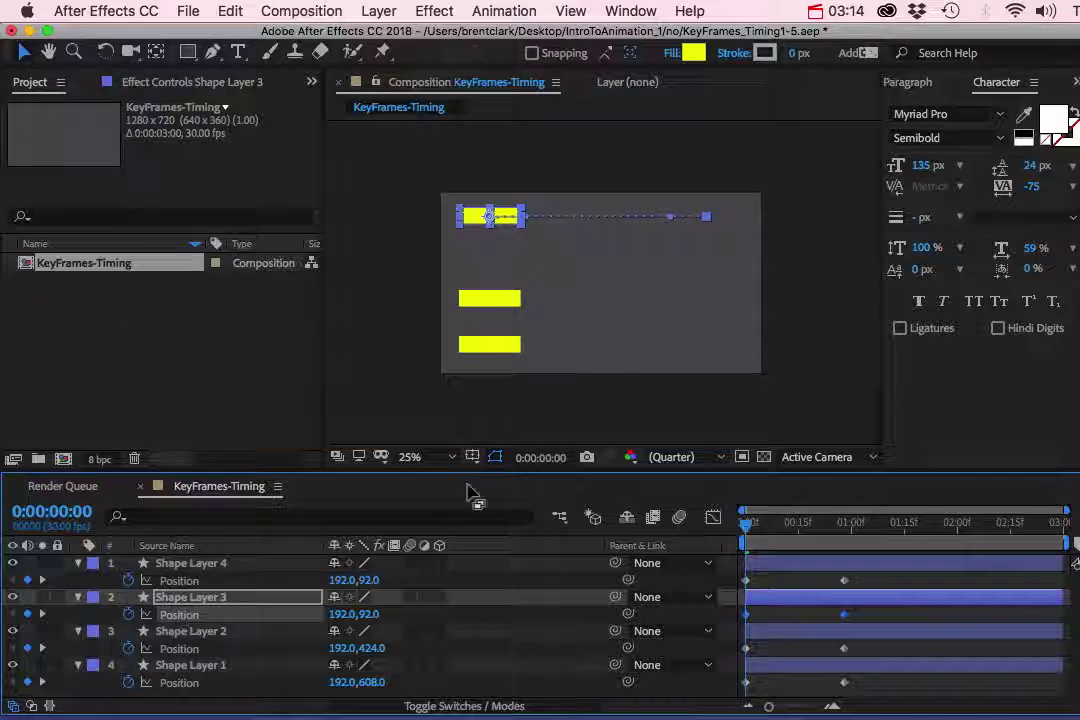
pyautogui.moveTo(472, 218); pyautogui.dragTo(476, 263)
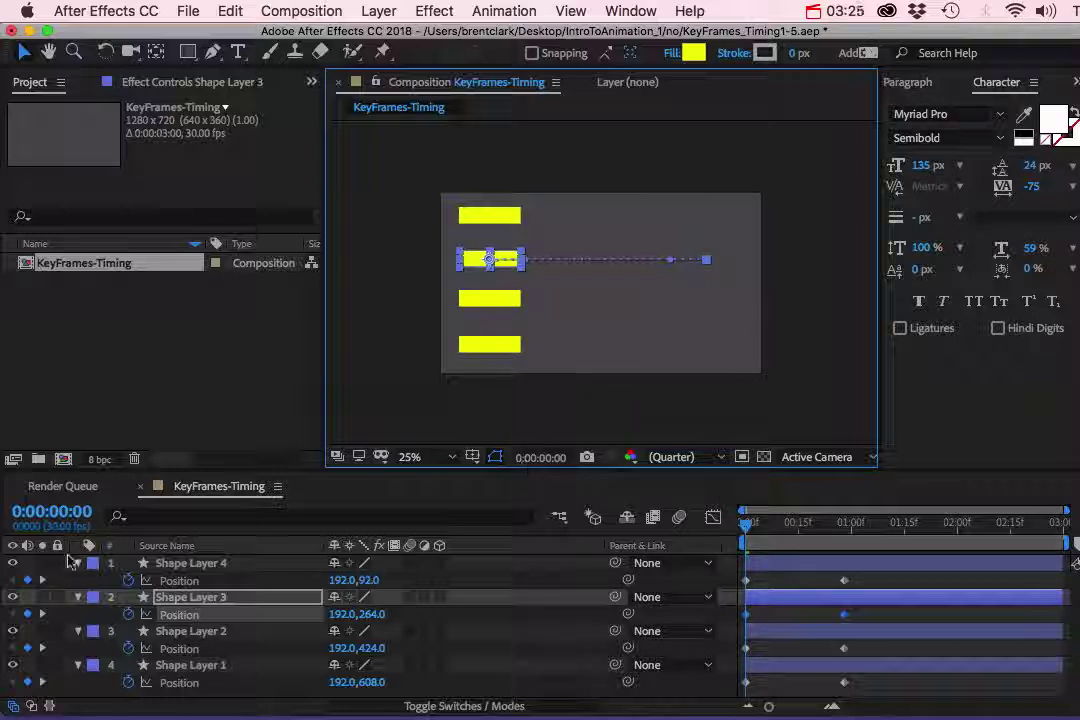
# - Select the Position keyframes of all four shape layers together to compare their motion paths and timing
pyautogui.click(178, 563)
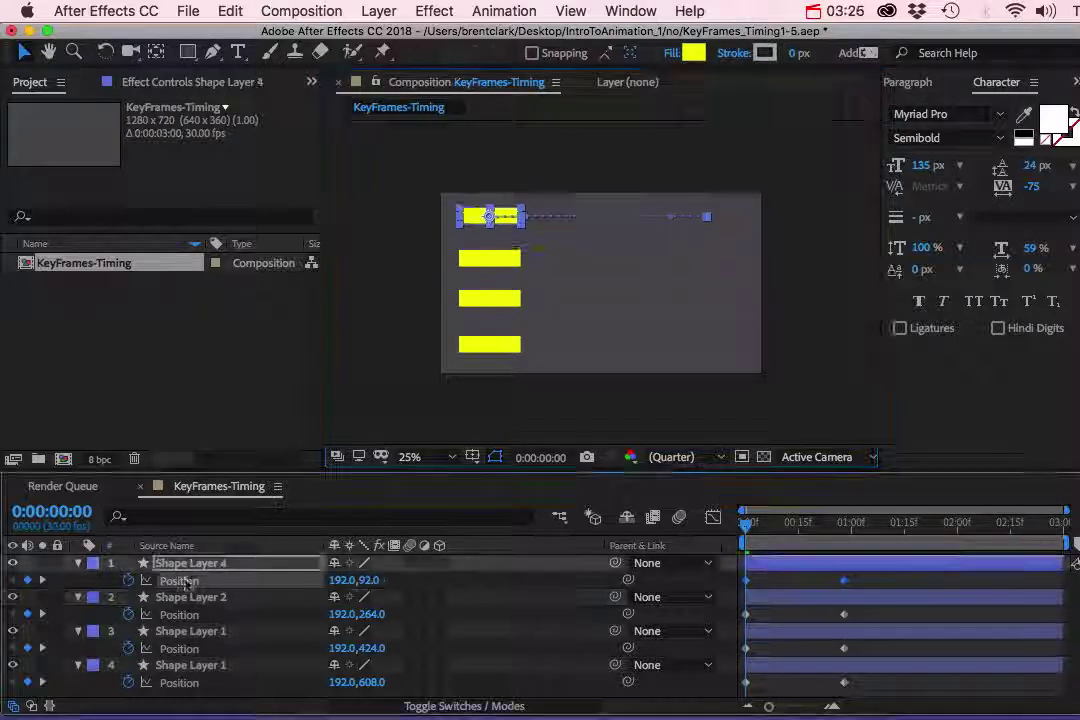
pyautogui.keyDown('shift'); pyautogui.click(180, 665); pyautogui.keyUp('shift')
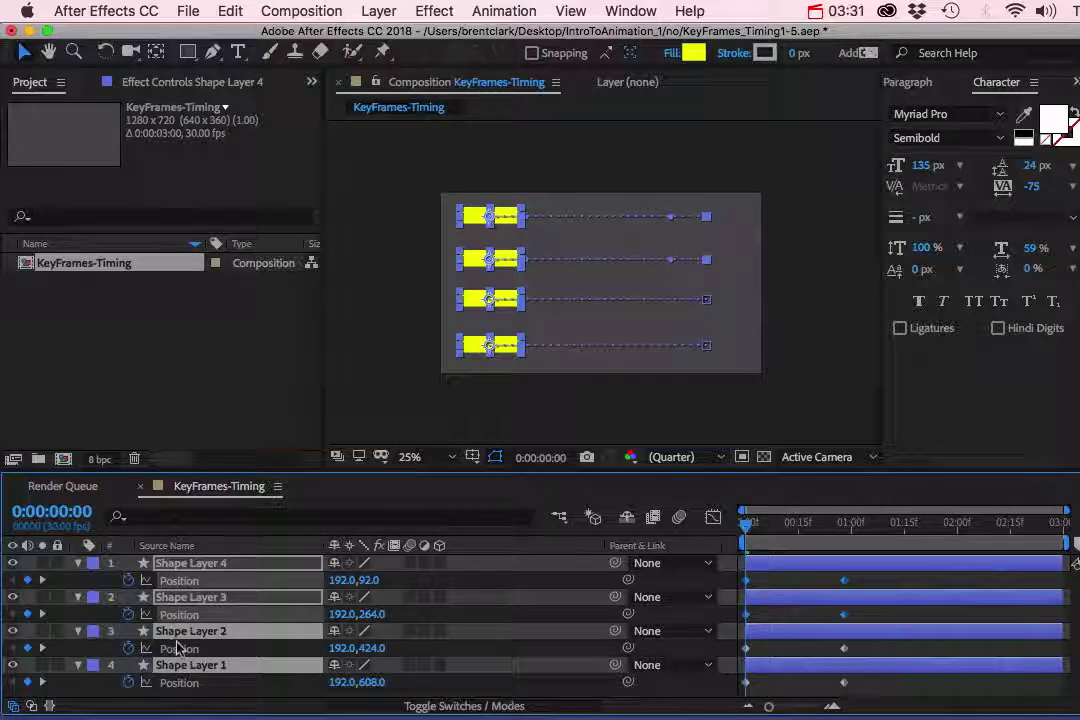
pyautogui.click(183, 664)
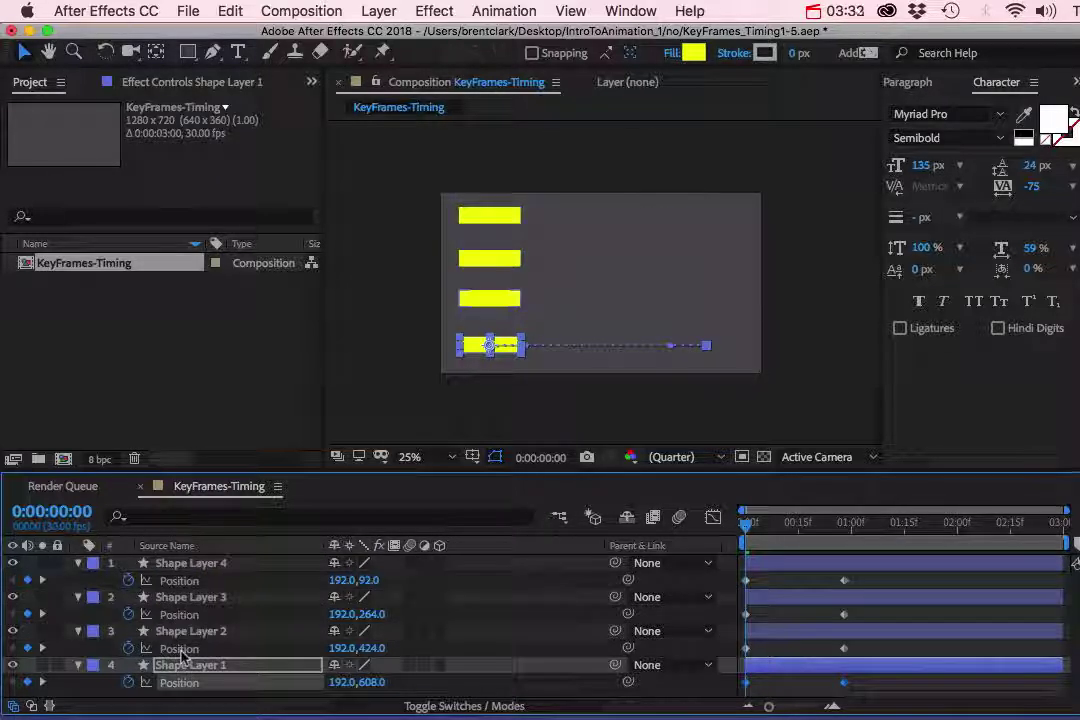
pyautogui.keyDown('shift'); pyautogui.click(181, 651); pyautogui.keyUp('shift')
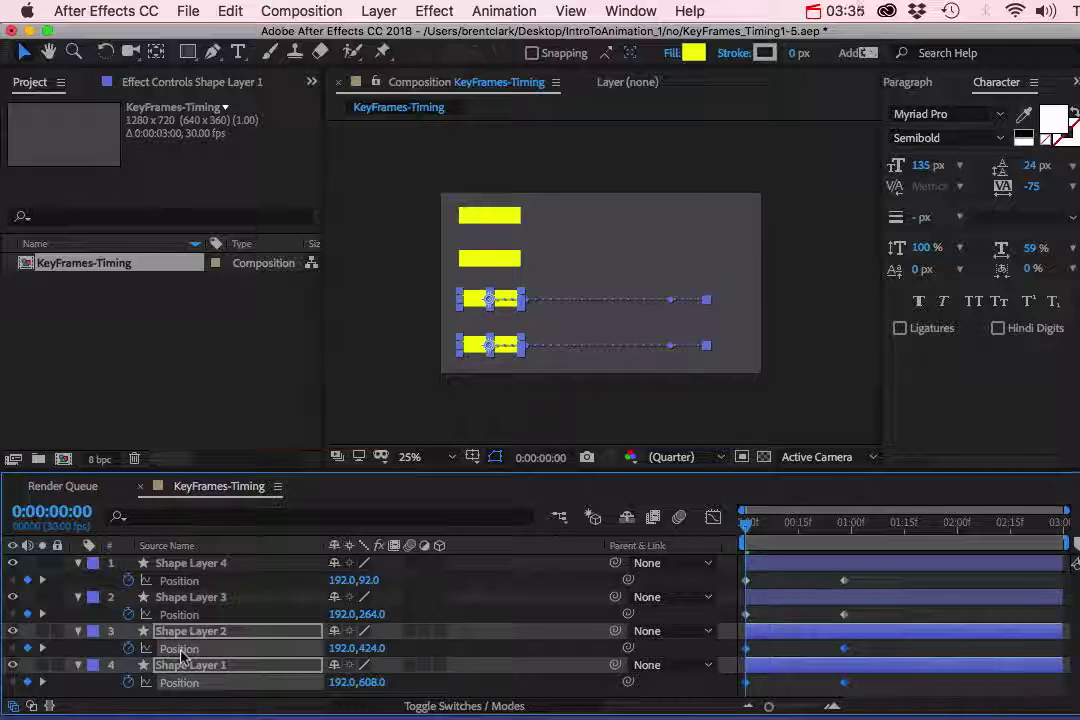
pyautogui.keyDown('shift'); pyautogui.click(185, 597); pyautogui.keyUp('shift')
pyautogui.keyDown('shift'); pyautogui.click(185, 563); pyautogui.keyUp('shift')
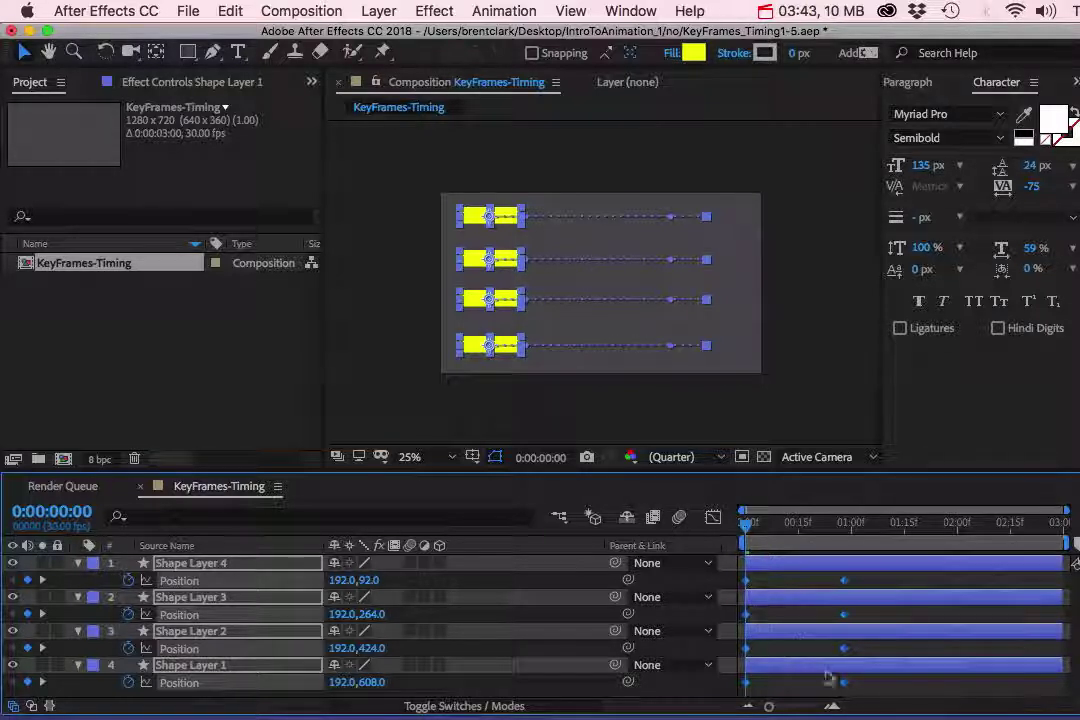
pyautogui.moveTo(843, 688)
pyautogui.moveTo(845, 685)
pyautogui.mouseDown()
pyautogui.moveTo(854, 684)
pyautogui.moveTo(843, 689)
pyautogui.mouseUp()
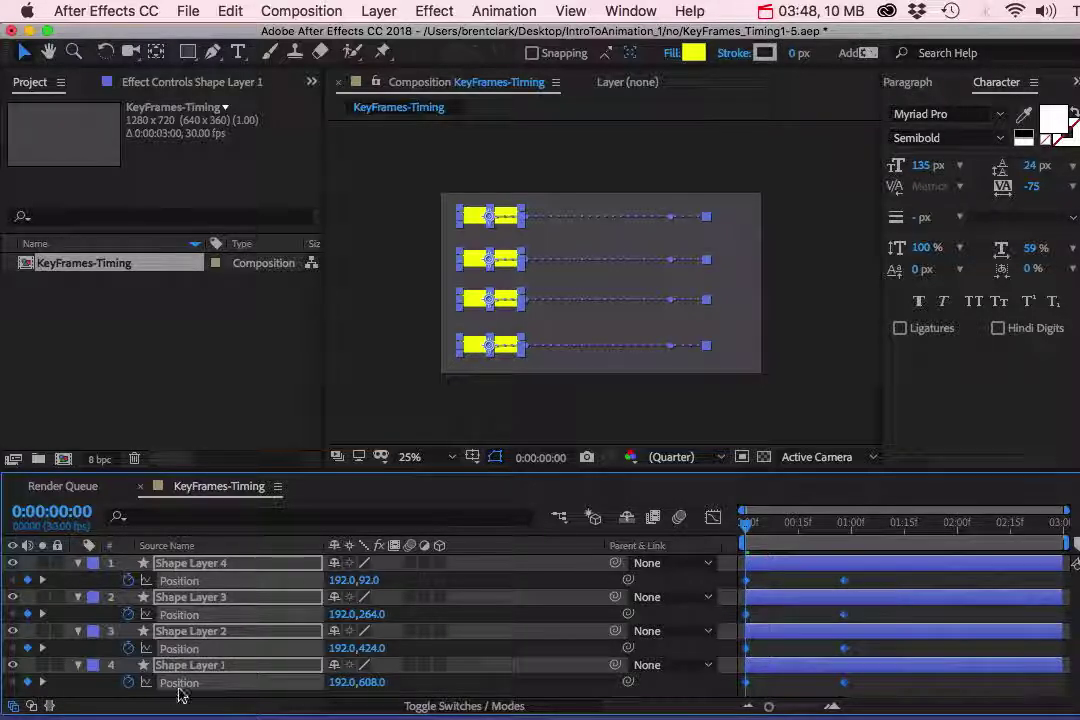
# - Move Shape Layer 1's second Position keyframe to just before the 3-second mark, and Shape Layer 2's to just past 2 seconds
pyautogui.click(212, 633)
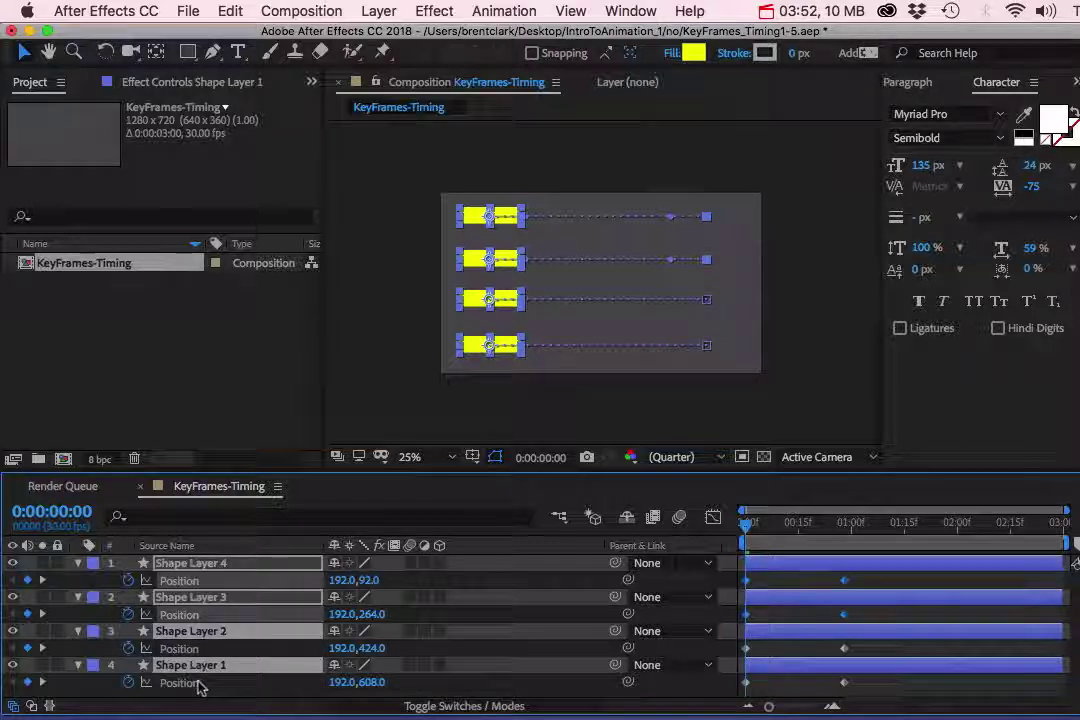
pyautogui.click(200, 682)
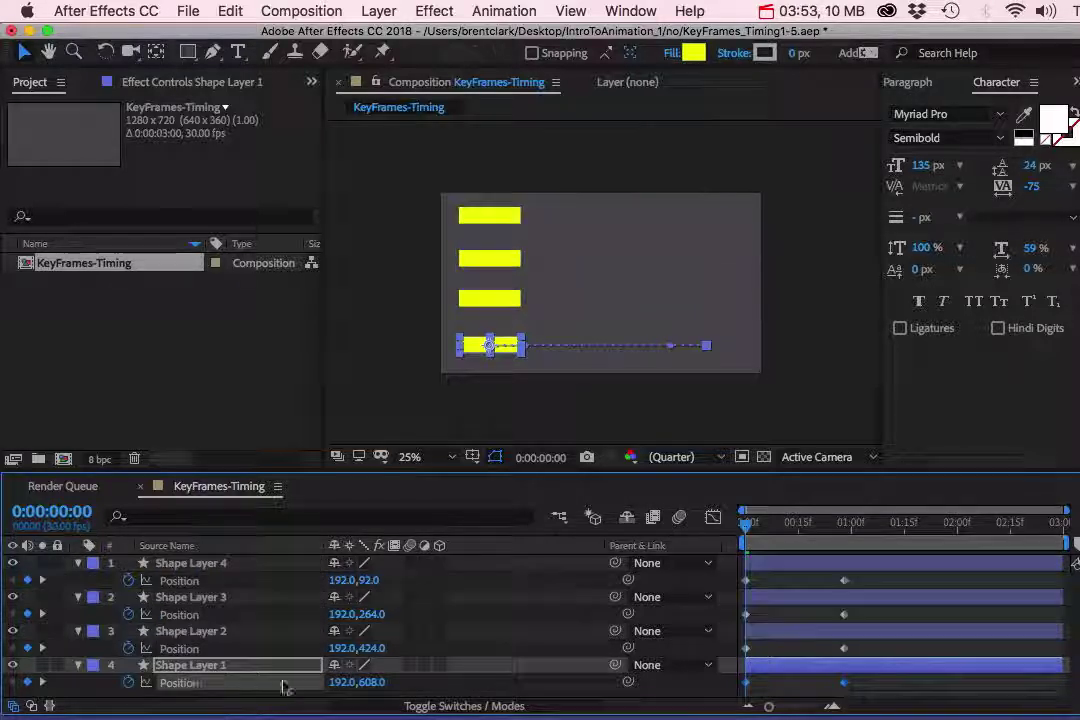
pyautogui.click(812, 691)
pyautogui.click(845, 684)
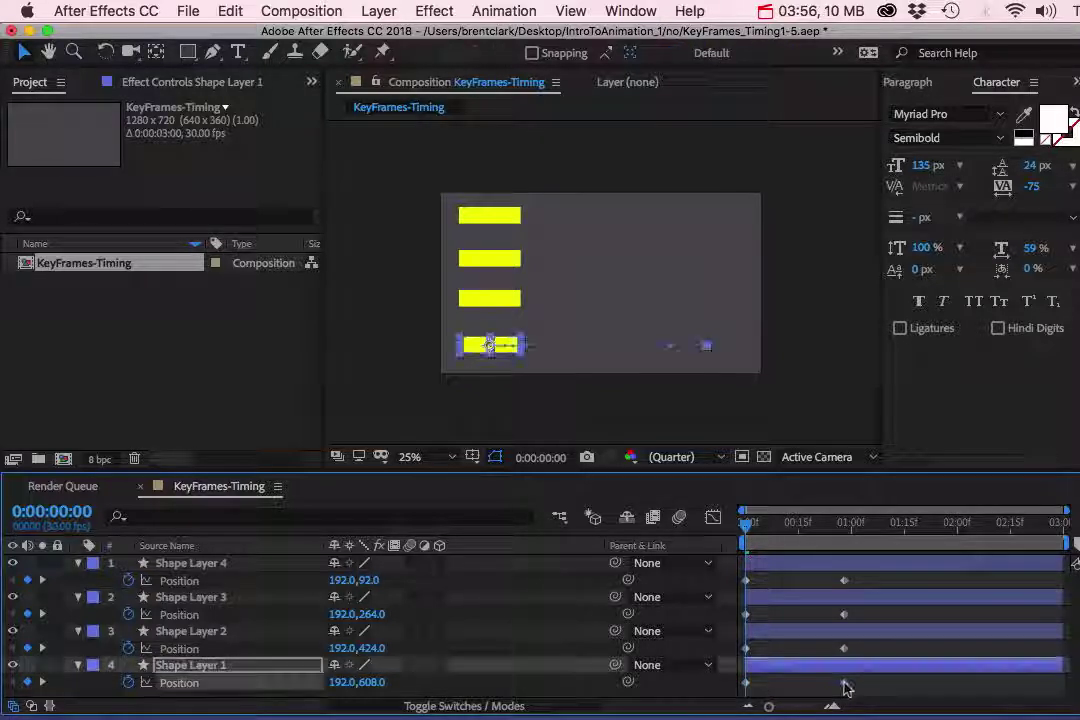
pyautogui.click(803, 687)
pyautogui.click(845, 684)
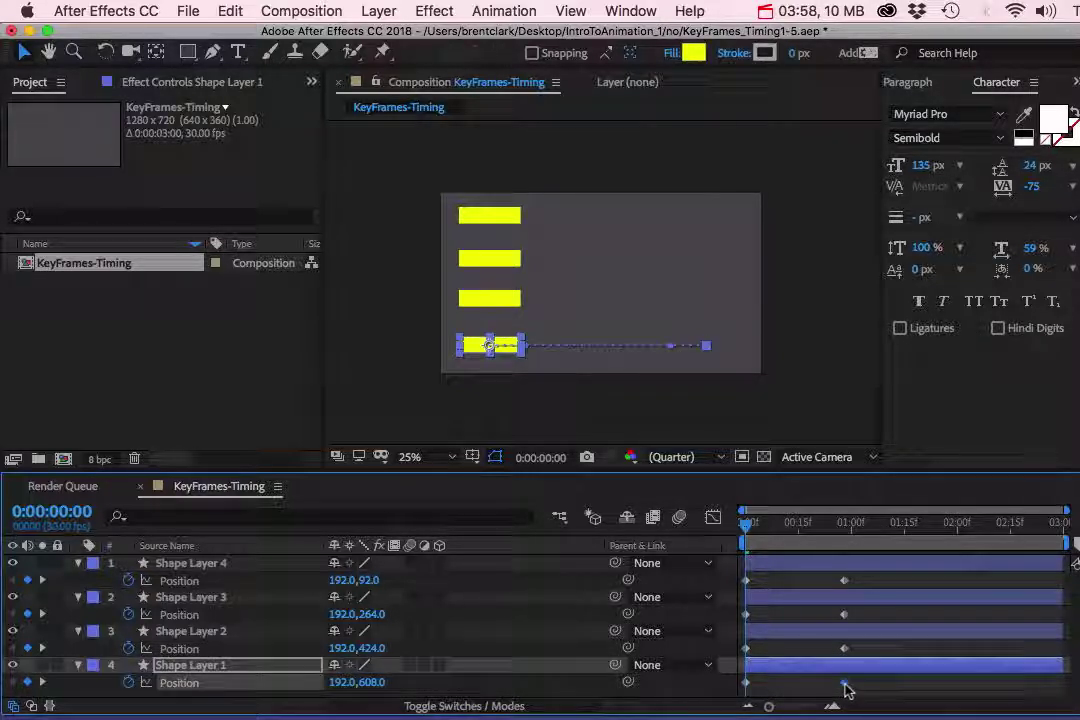
pyautogui.moveTo(845, 684); pyautogui.dragTo(1049, 690)
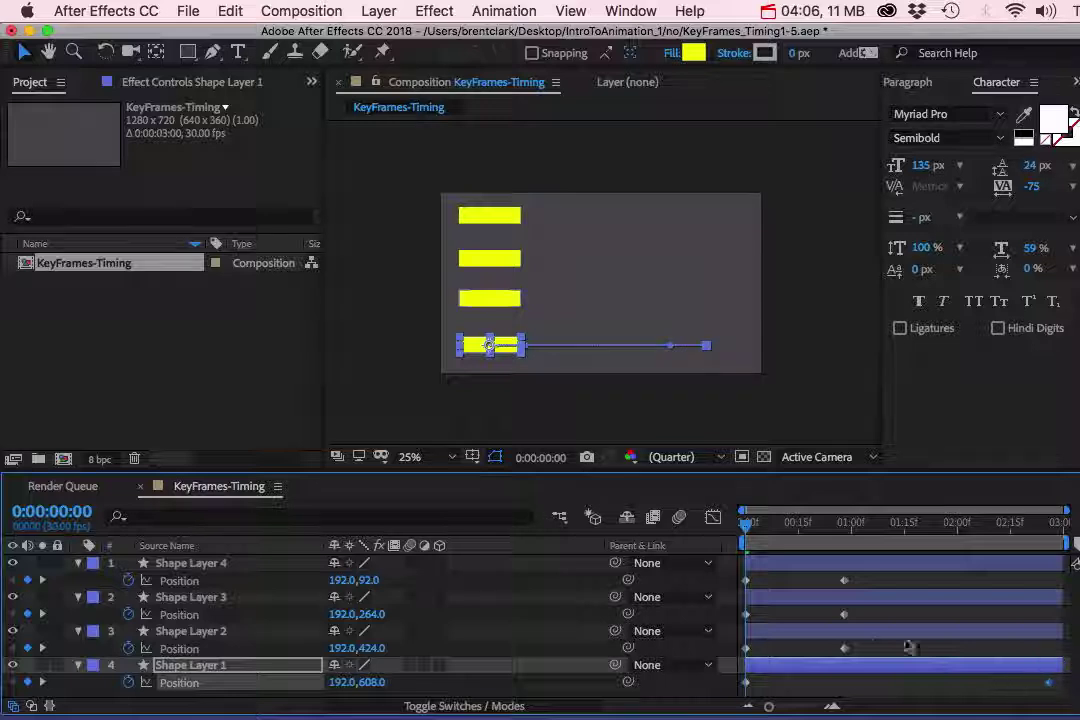
pyautogui.click(845, 649)
pyautogui.moveTo(847, 652); pyautogui.dragTo(963, 660)
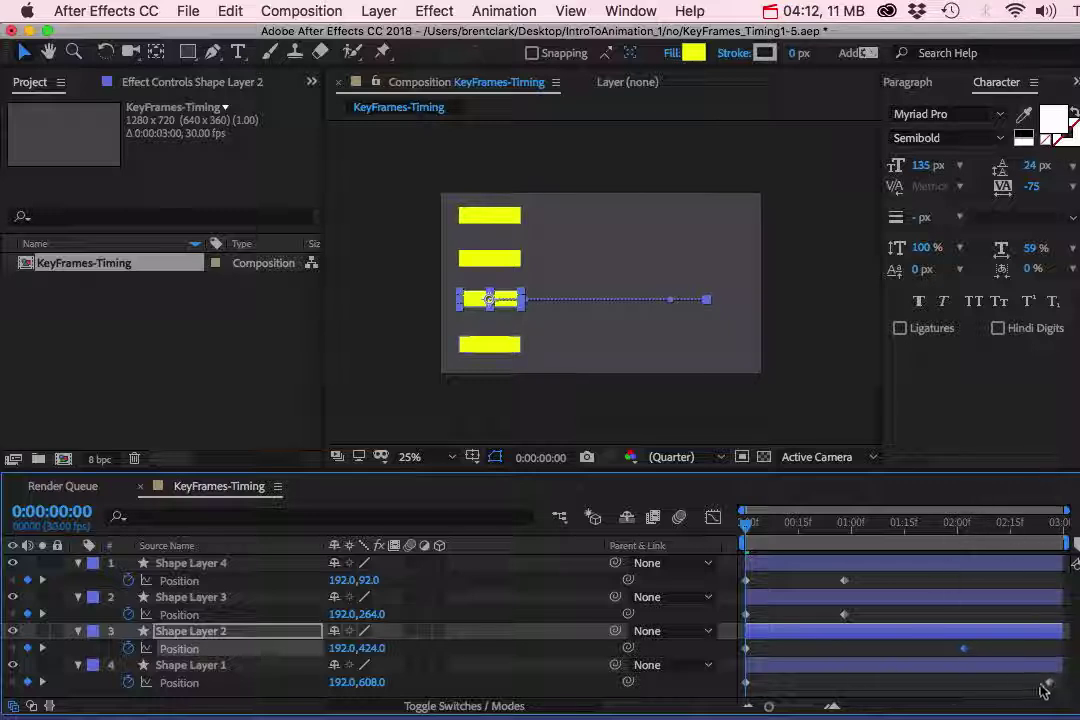
# - Move Shape Layer 3's second Position keyframe to the 1-second mark, and Shape Layer 4's to just before the 15-frame mark
pyautogui.click(855, 620)
pyautogui.moveTo(846, 616); pyautogui.dragTo(880, 620)
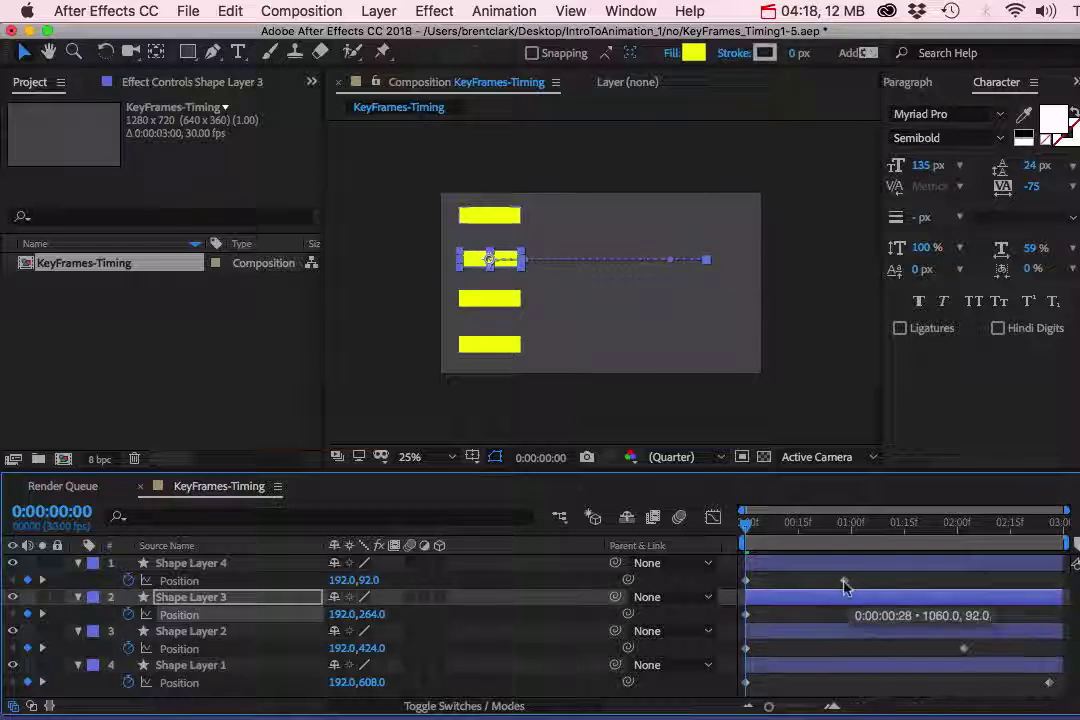
pyautogui.click(845, 585)
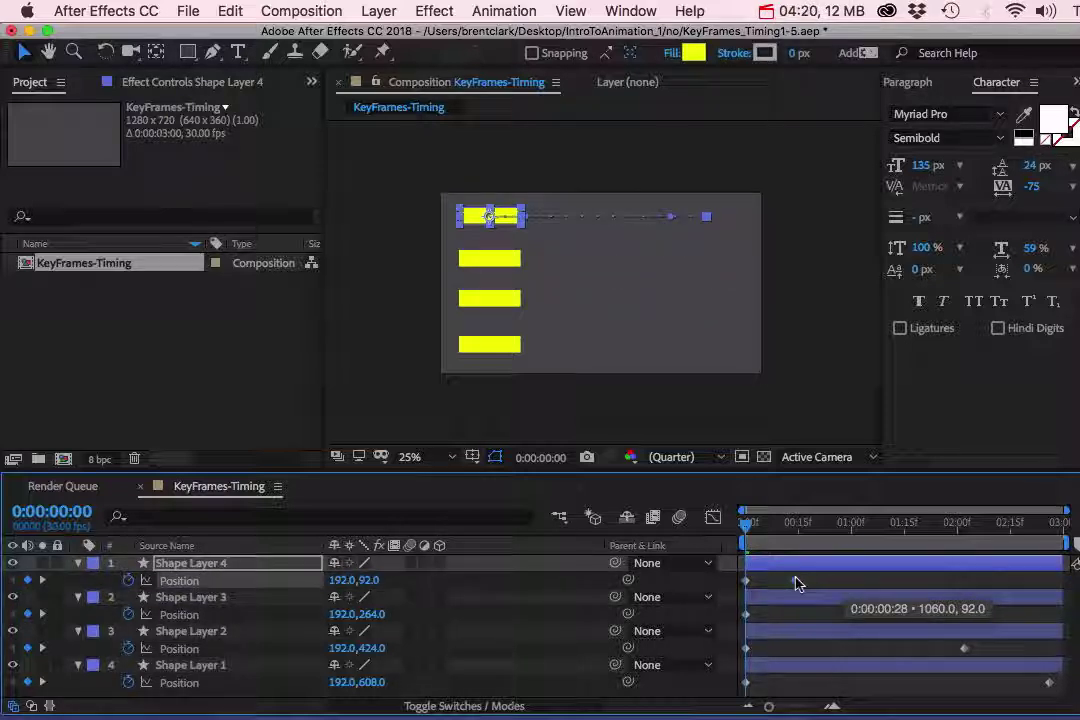
pyautogui.click(794, 581)
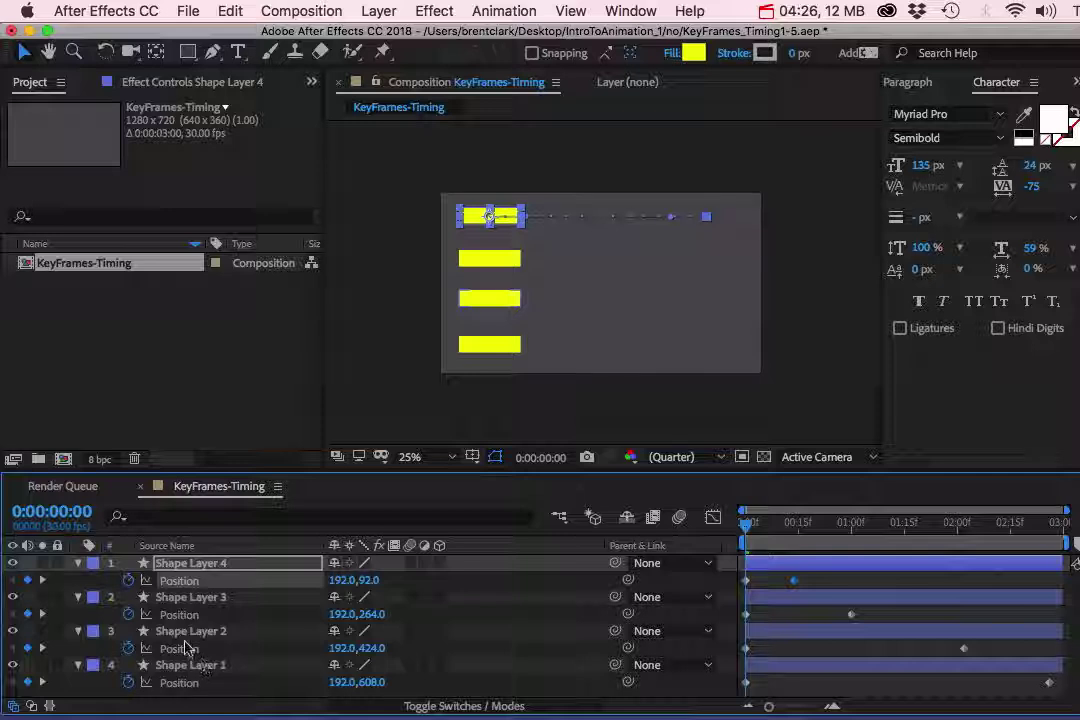
# - Select the Position property of all four shape layers to compare the frame spacing along their motion paths
pyautogui.keyDown('shift'); pyautogui.click(186, 600); pyautogui.keyUp('shift')
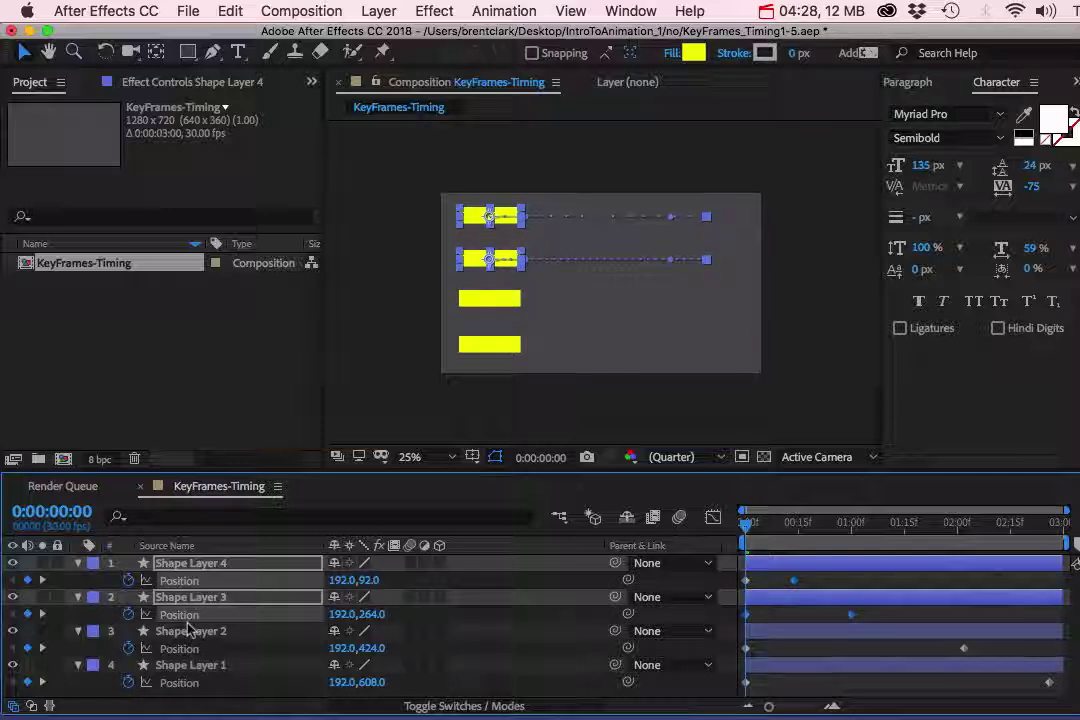
pyautogui.keyDown('shift'); pyautogui.click(185, 633); pyautogui.keyUp('shift')
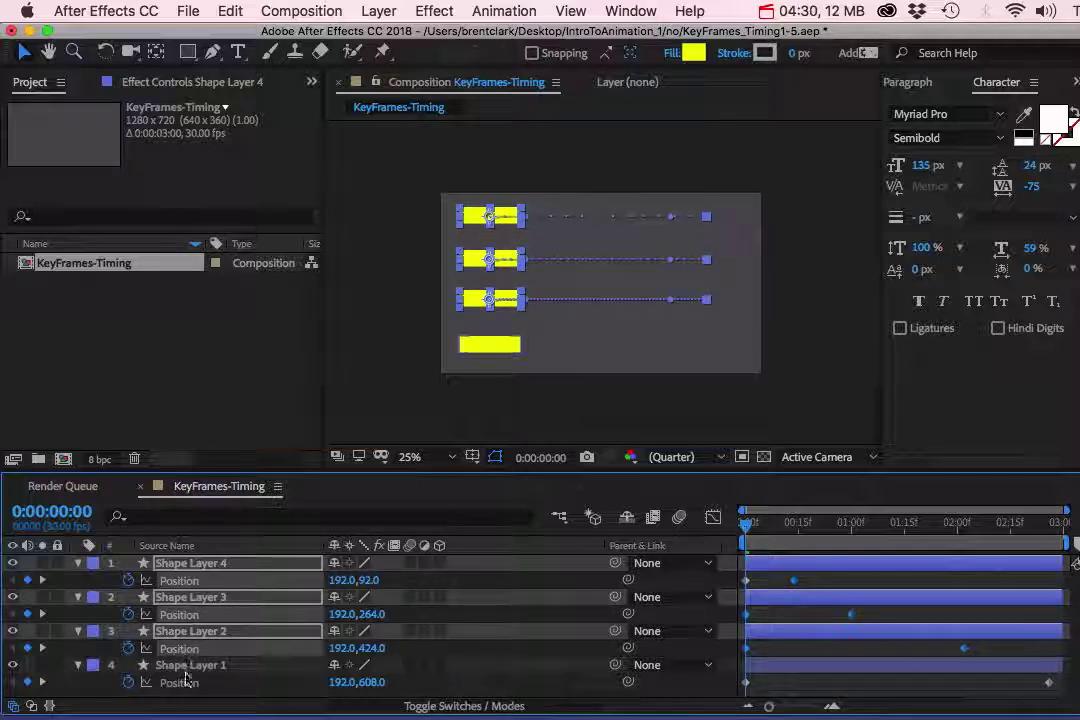
pyautogui.keyDown('shift'); pyautogui.click(183, 686); pyautogui.keyUp('shift')
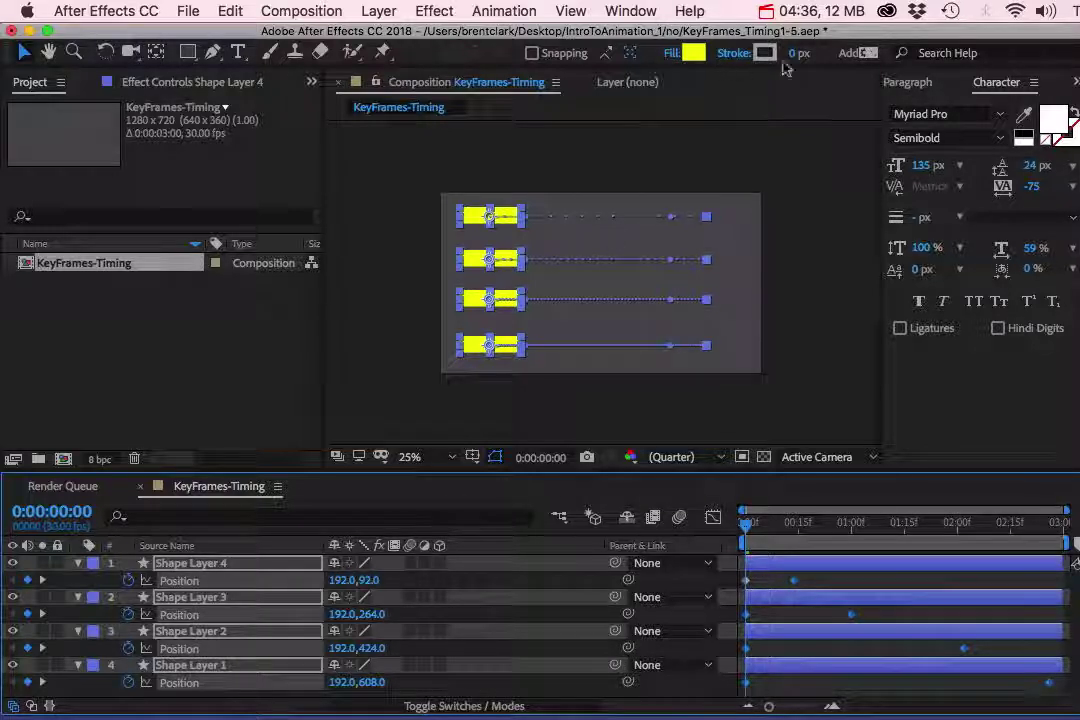
# - Show the Preview controls, play the four rectangles' animation, and return the current time to 0:00:00:00
pyautogui.click(629, 12)
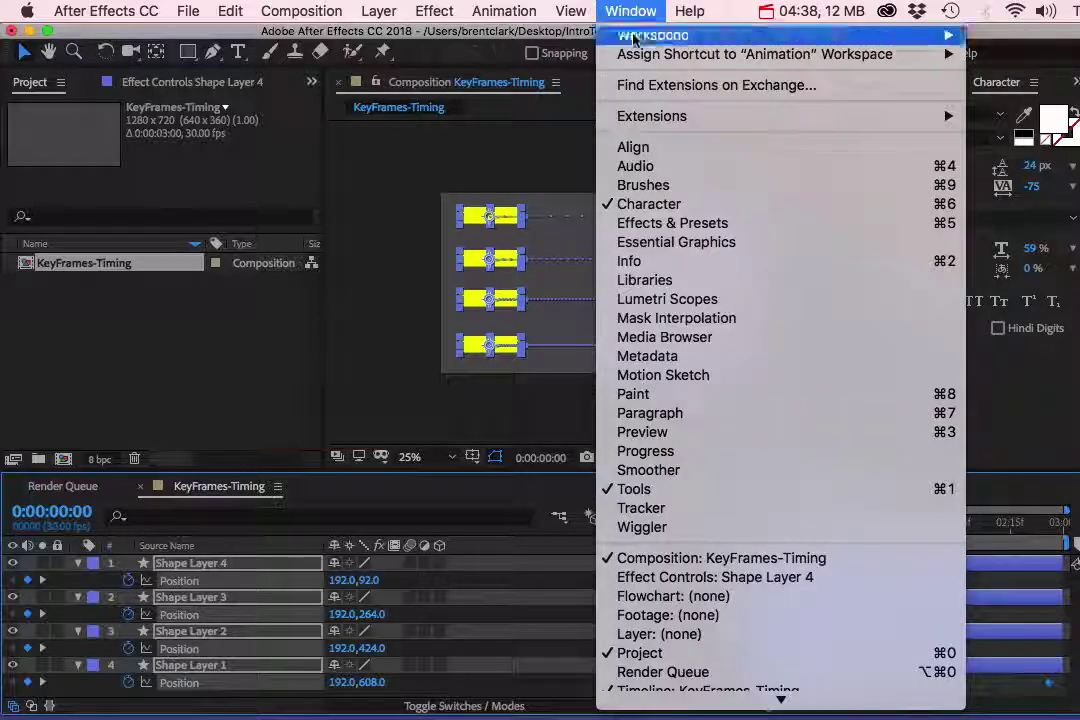
pyautogui.click(645, 432)
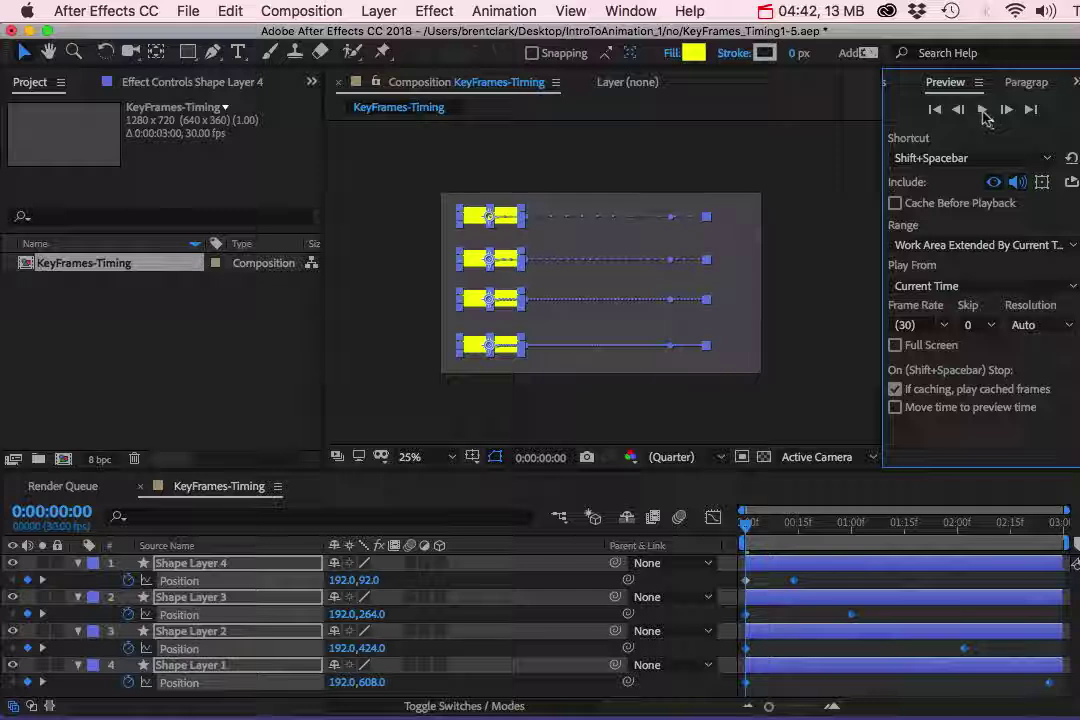
pyautogui.click(983, 110)
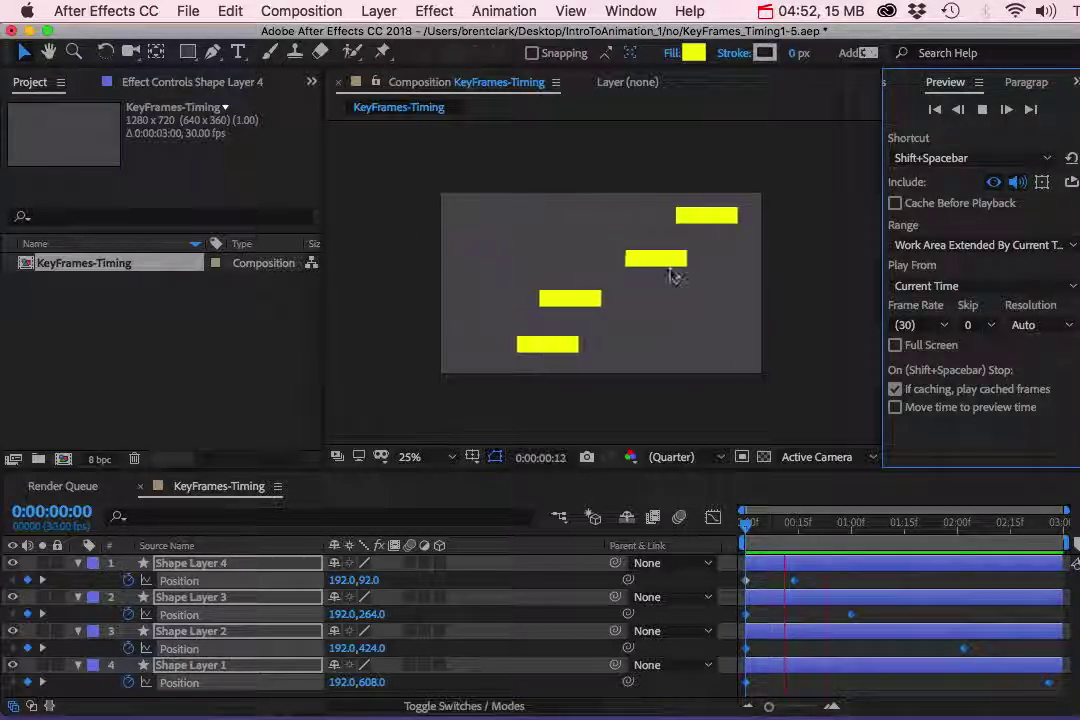
pyautogui.click(983, 110)
pyautogui.click(760, 520)
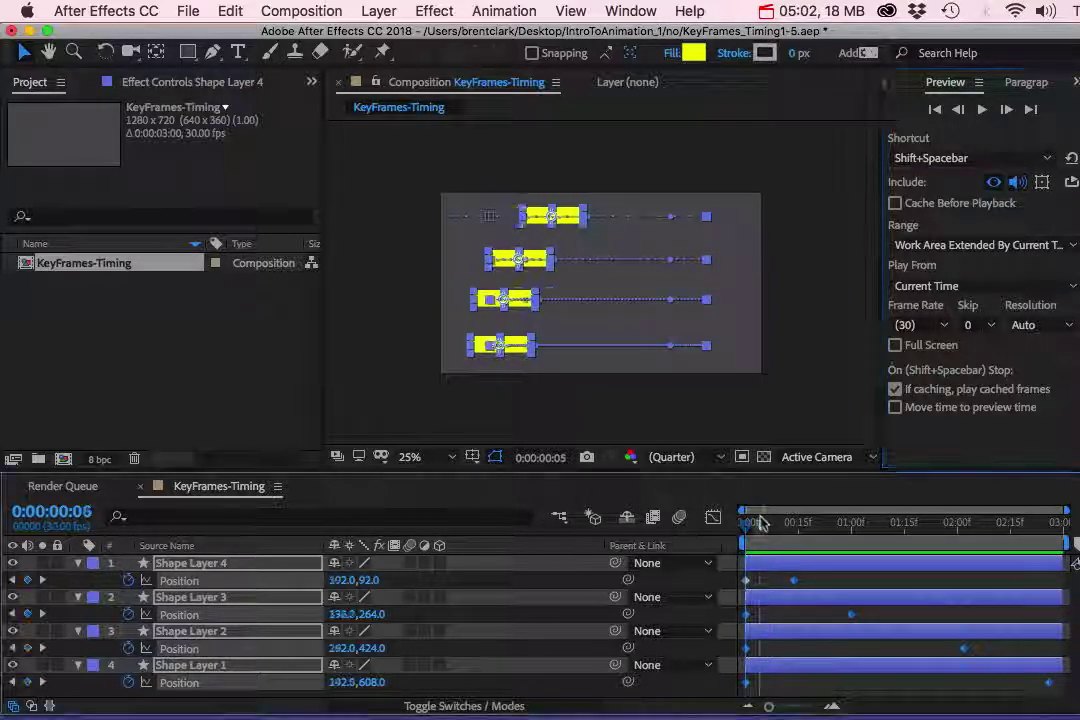
pyautogui.moveTo(760, 520); pyautogui.dragTo(742, 521)
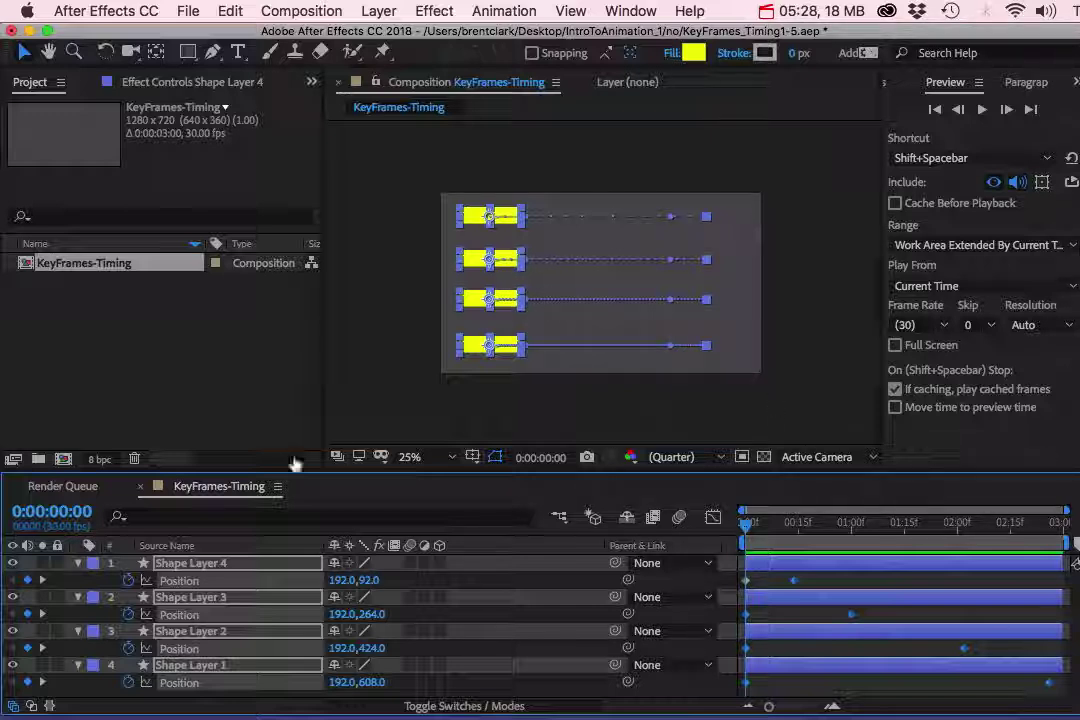
# - Deselect all the layers and hide Shape Layer 1 and Shape Layer 2
pyautogui.moveTo(12, 563)
pyautogui.mouseDown()
pyautogui.moveTo(12, 665)
pyautogui.moveTo(12, 563)
pyautogui.mouseUp()
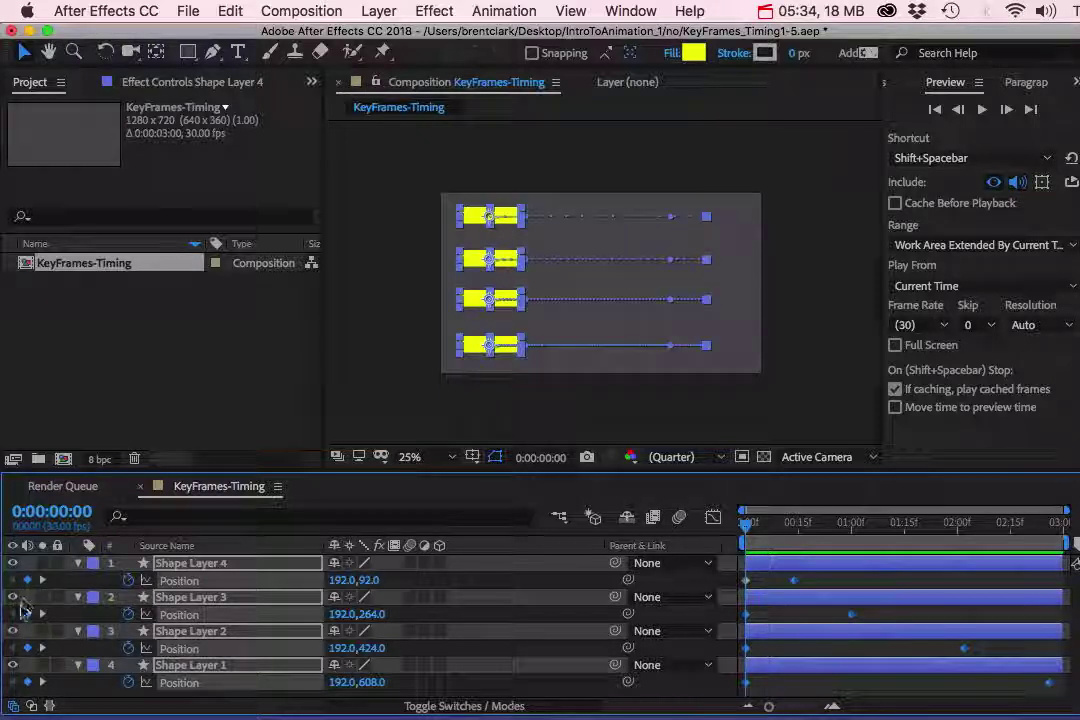
pyautogui.click(12, 632)
pyautogui.click(13, 666)
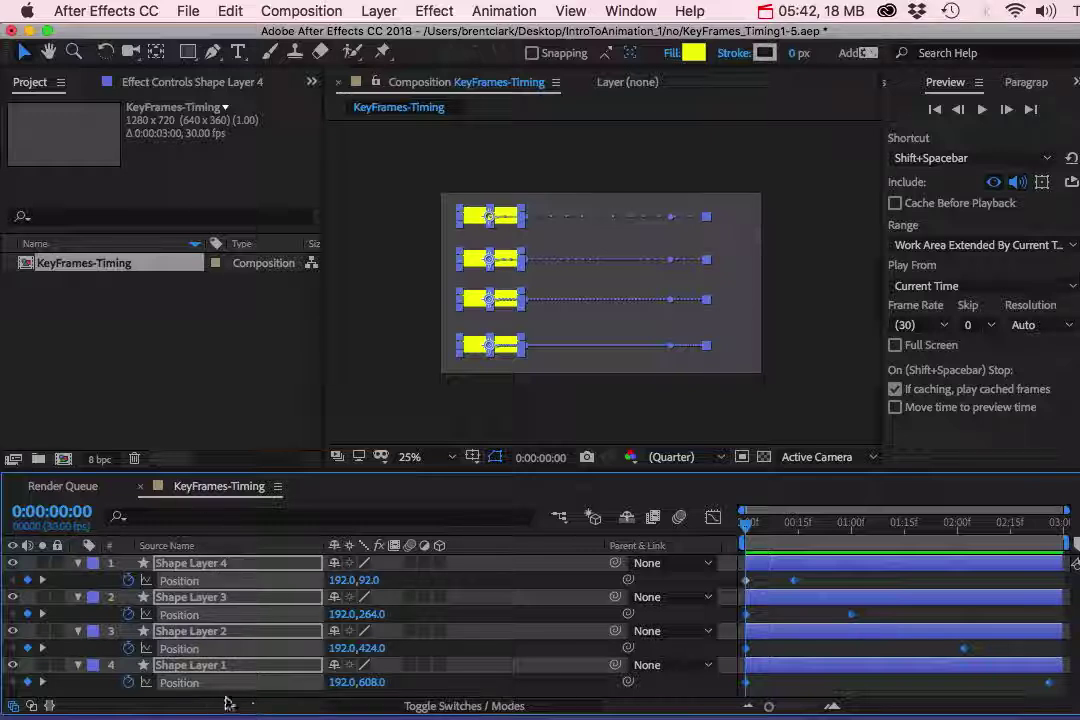
pyautogui.press('F2')
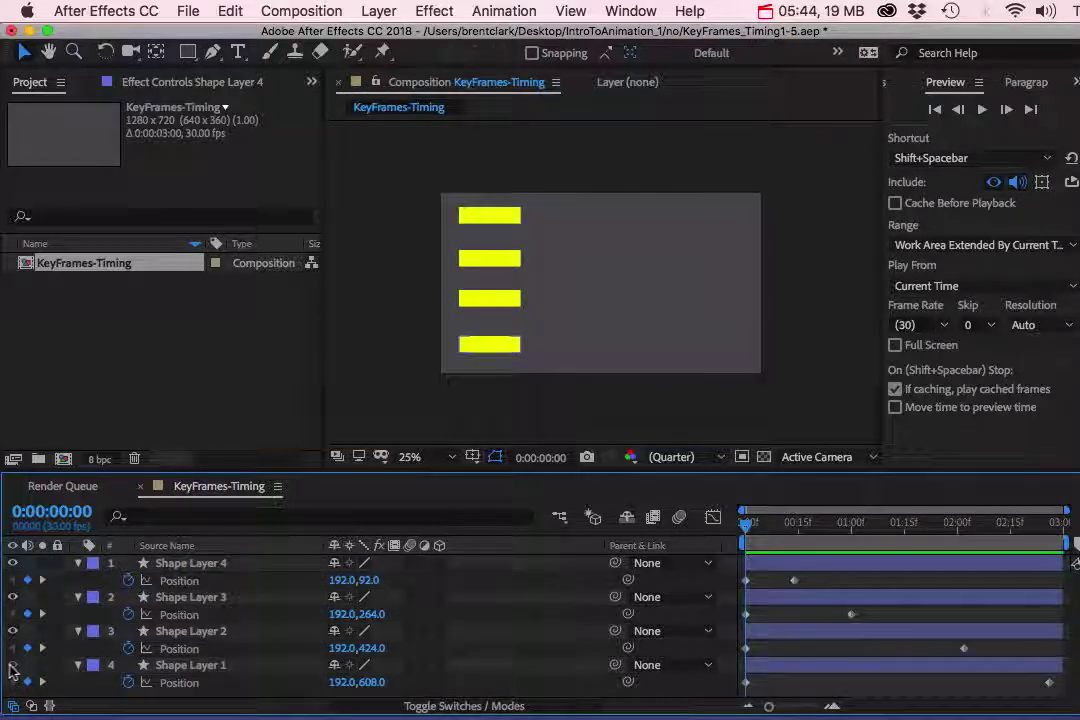
pyautogui.click(12, 665)
pyautogui.click(12, 631)
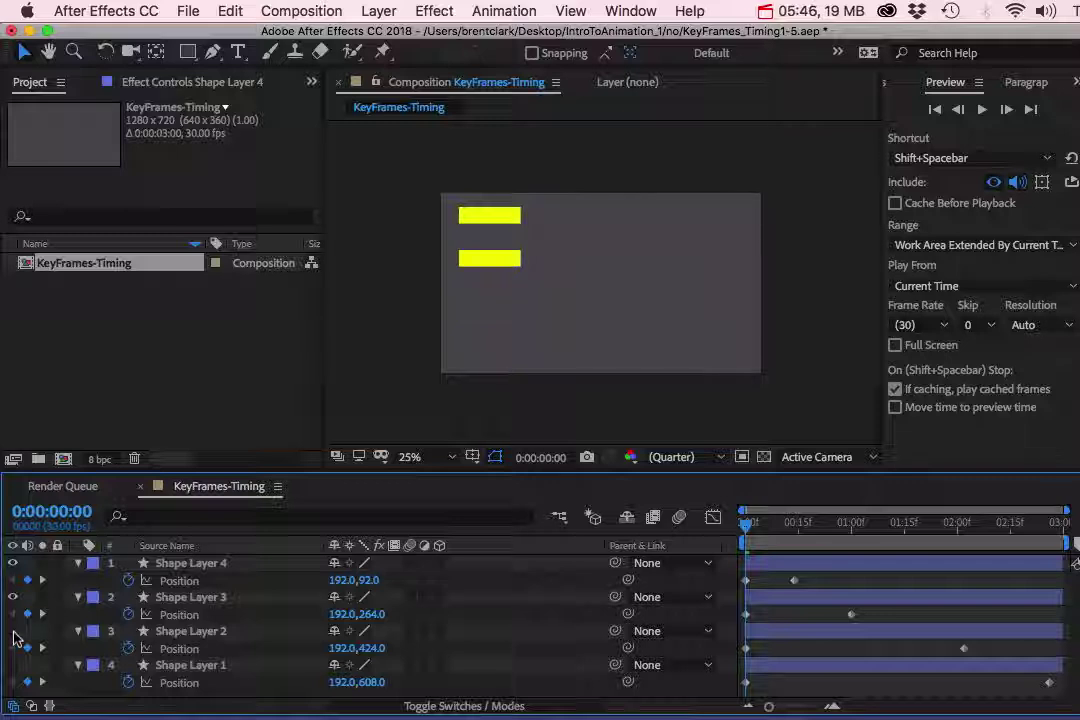
# - Move Shape Layer 3's second Position keyframe later in the timeline, to about 0:00:02:22
pyautogui.click(852, 617)
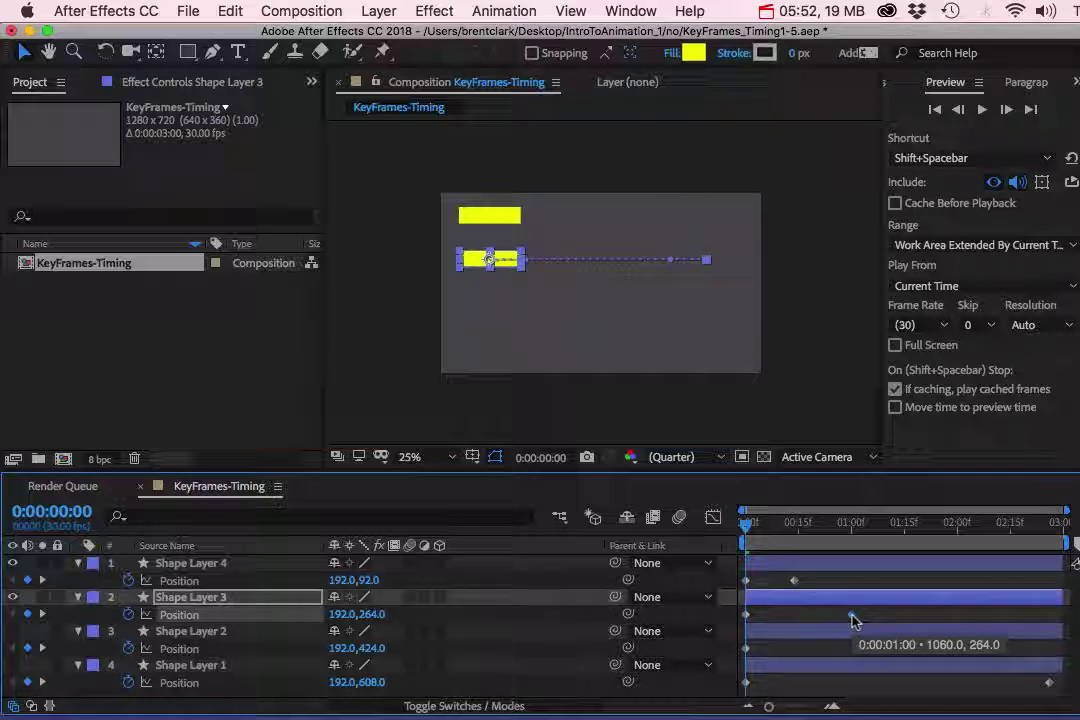
pyautogui.moveTo(872, 616); pyautogui.dragTo(904, 618)
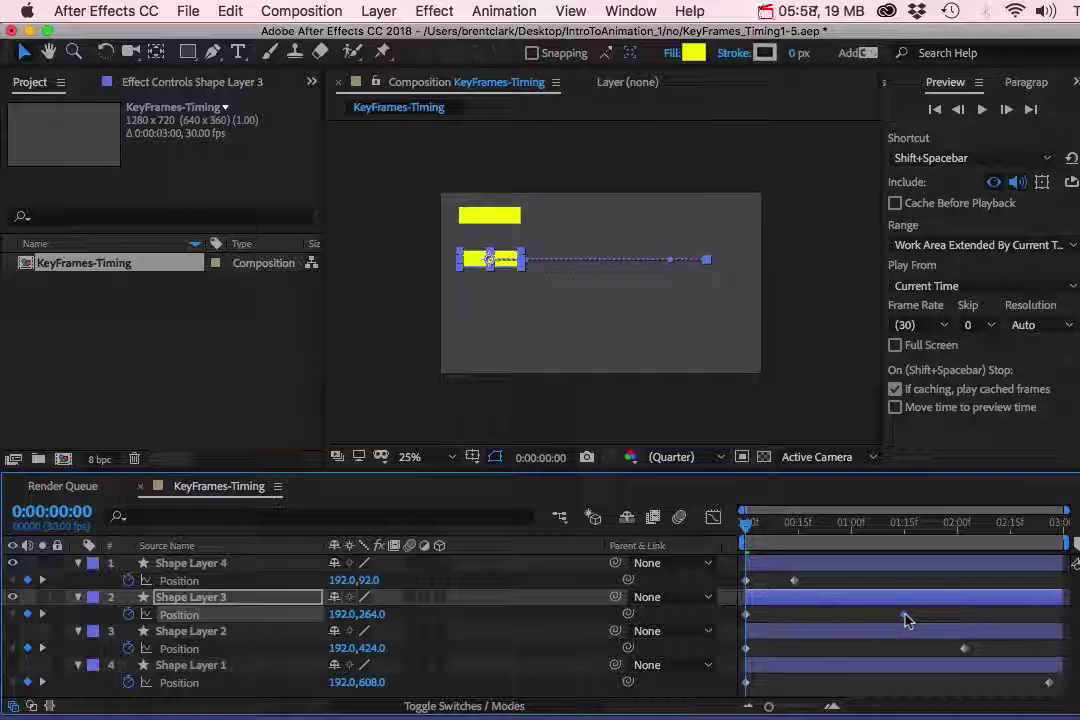
pyautogui.moveTo(911, 618); pyautogui.dragTo(1030, 624)
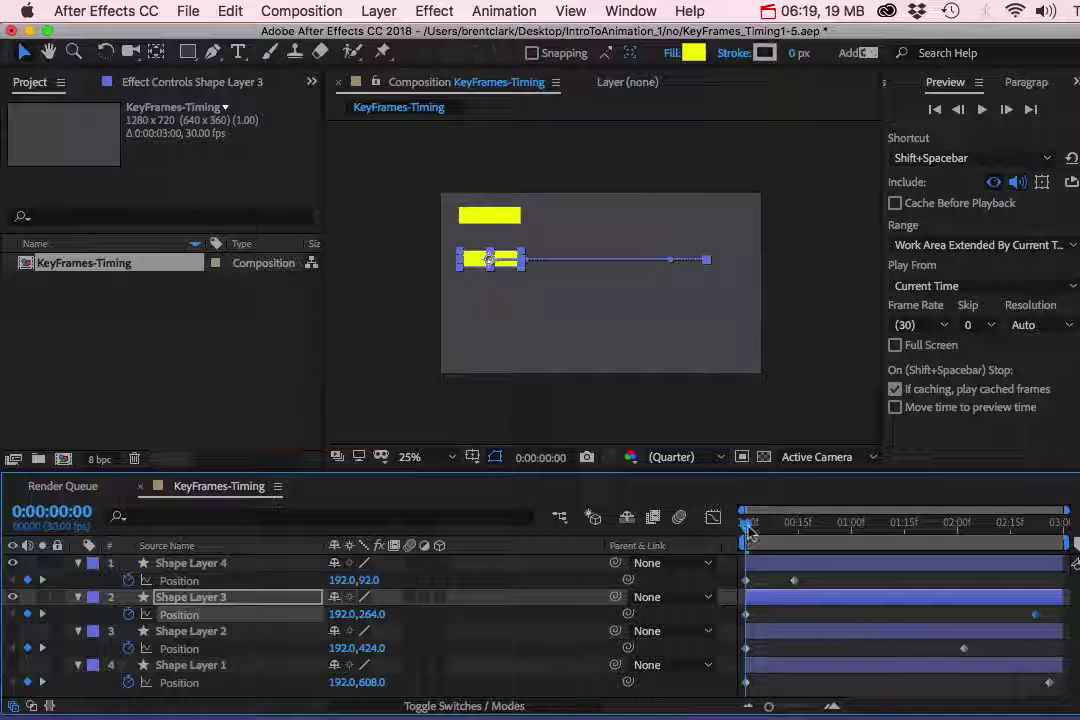
# - At 0:00:01:12, move Shape Layer 3's rectangle right along its path to Position 808.6, 264.0, adding a middle keyframe
pyautogui.moveTo(750, 543); pyautogui.dragTo(886, 550)
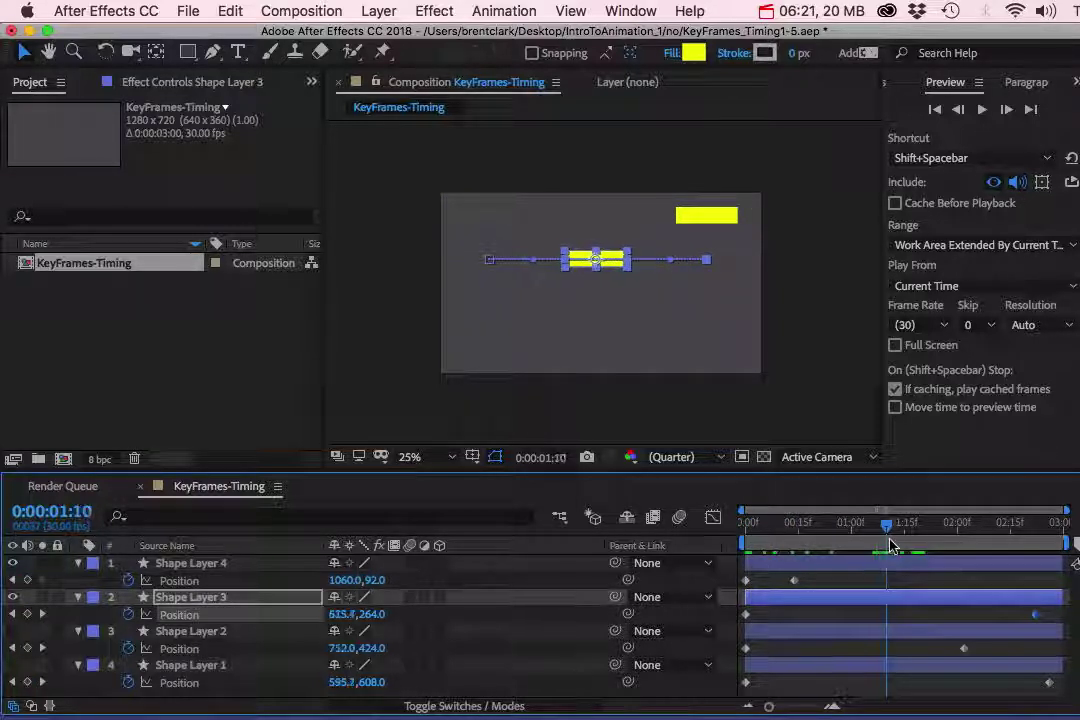
pyautogui.click(178, 614)
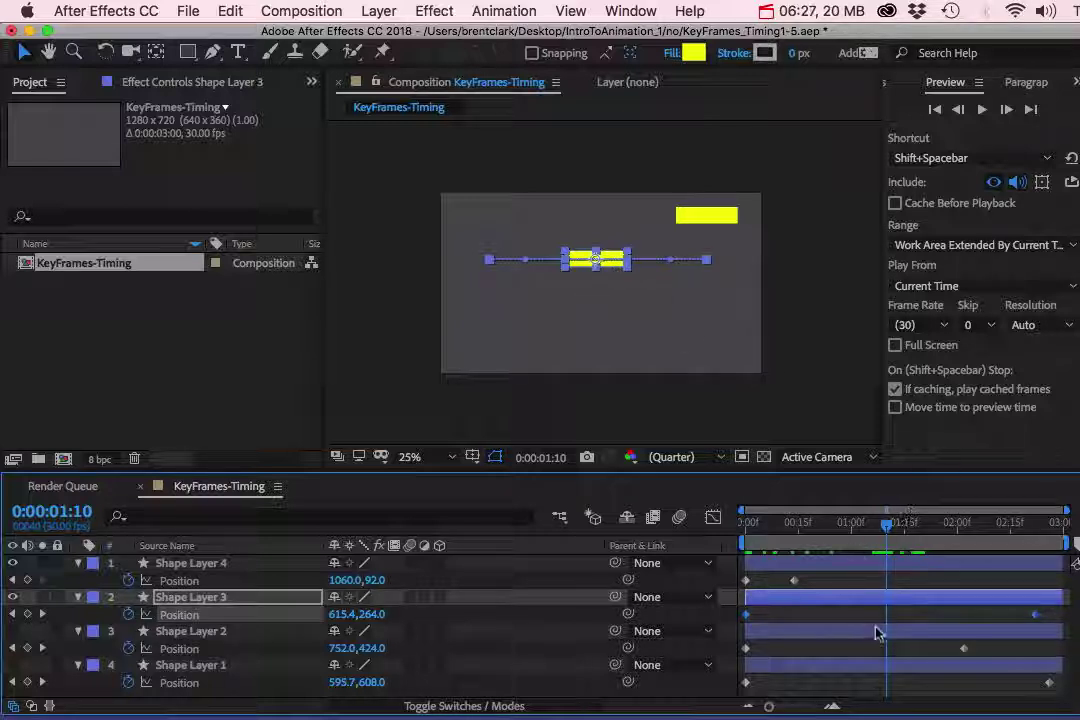
pyautogui.press('pagedown')
pyautogui.press('pagedown')
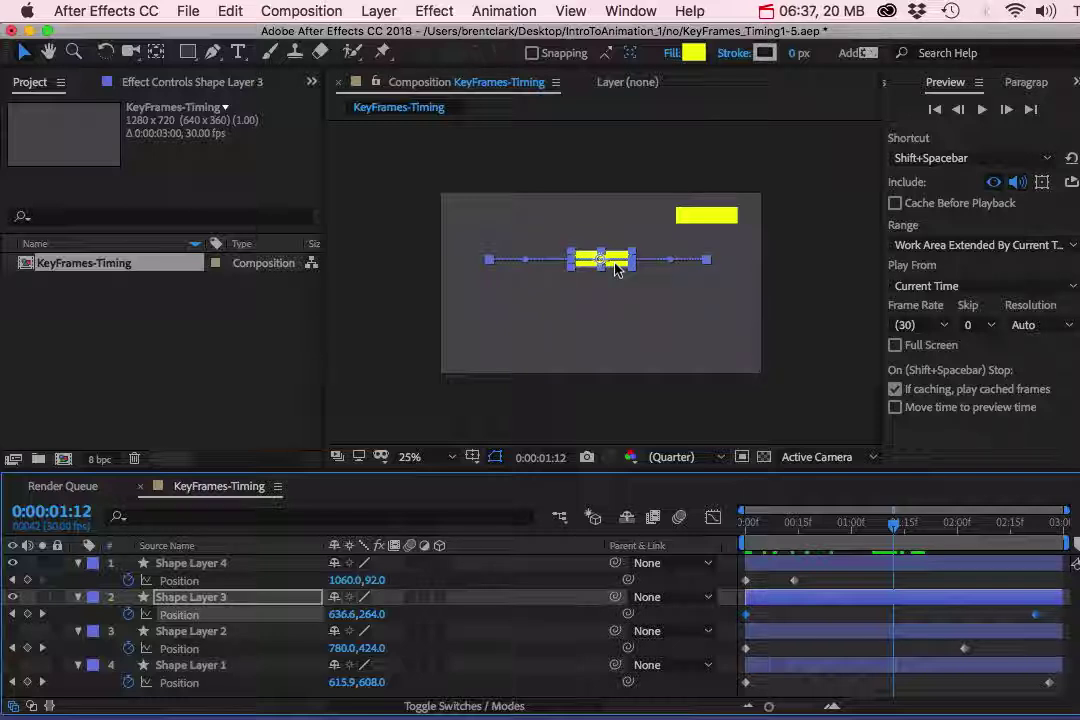
pyautogui.moveTo(615, 264); pyautogui.dragTo(662, 267)
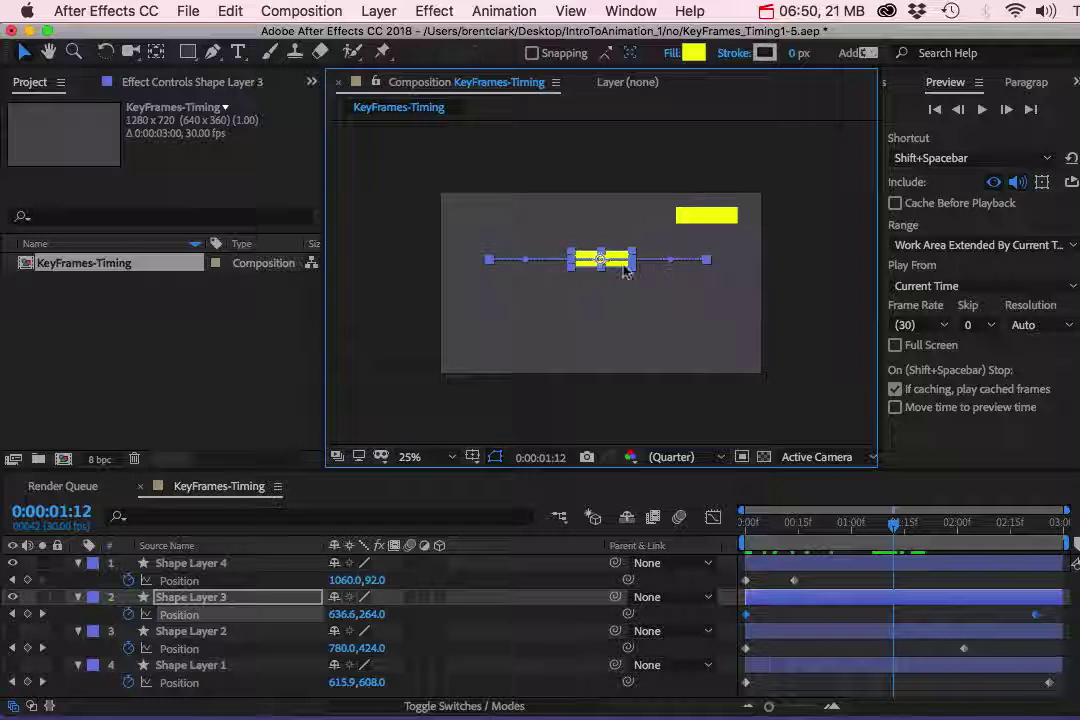
pyautogui.moveTo(625, 268); pyautogui.dragTo(667, 275)
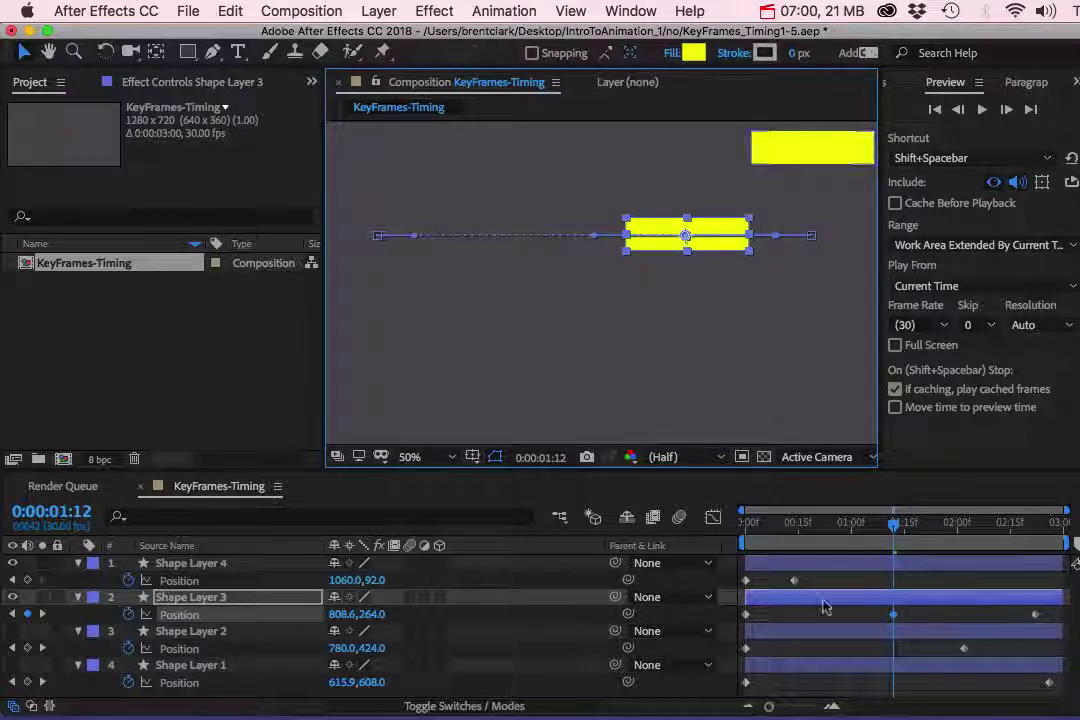
# - Examine the frame spacing along Shape Layer 3's motion path at 100% magnification, on both sides of the middle keyframe
pyautogui.moveTo(892, 523); pyautogui.dragTo(834, 524)
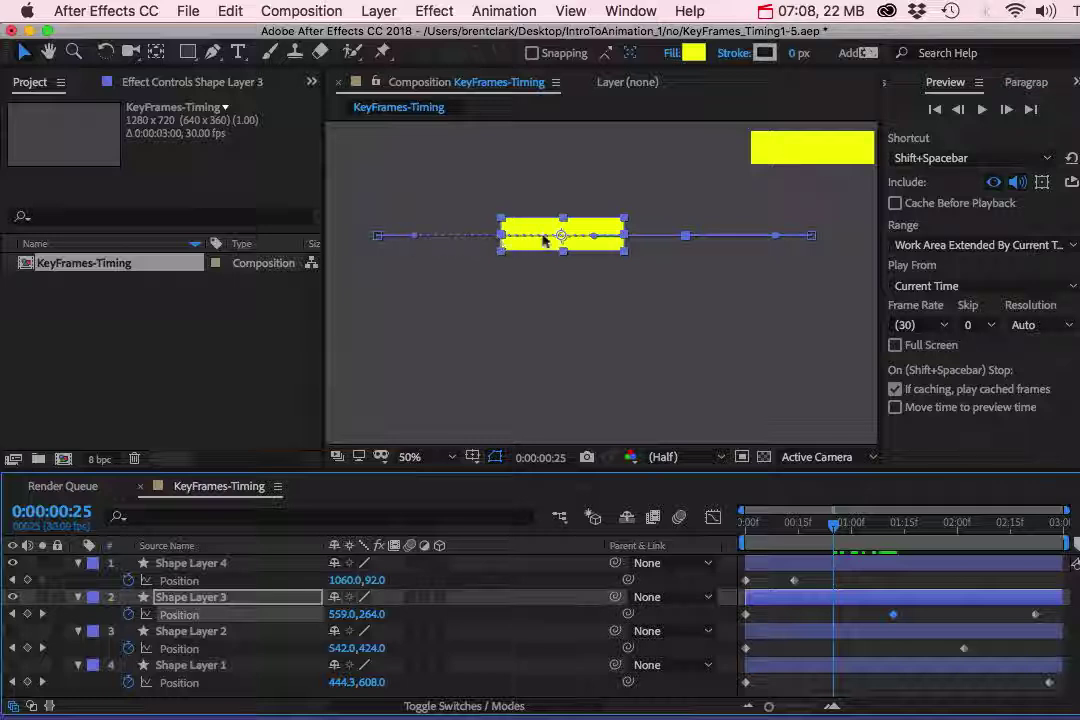
pyautogui.press('.')
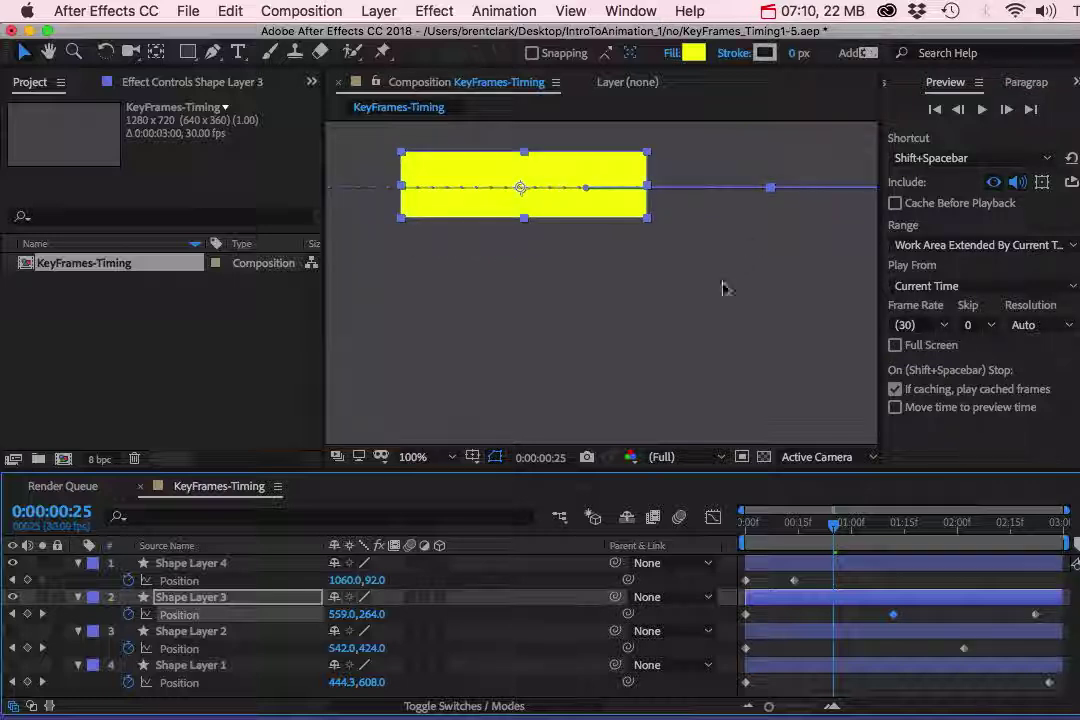
pyautogui.press('h')
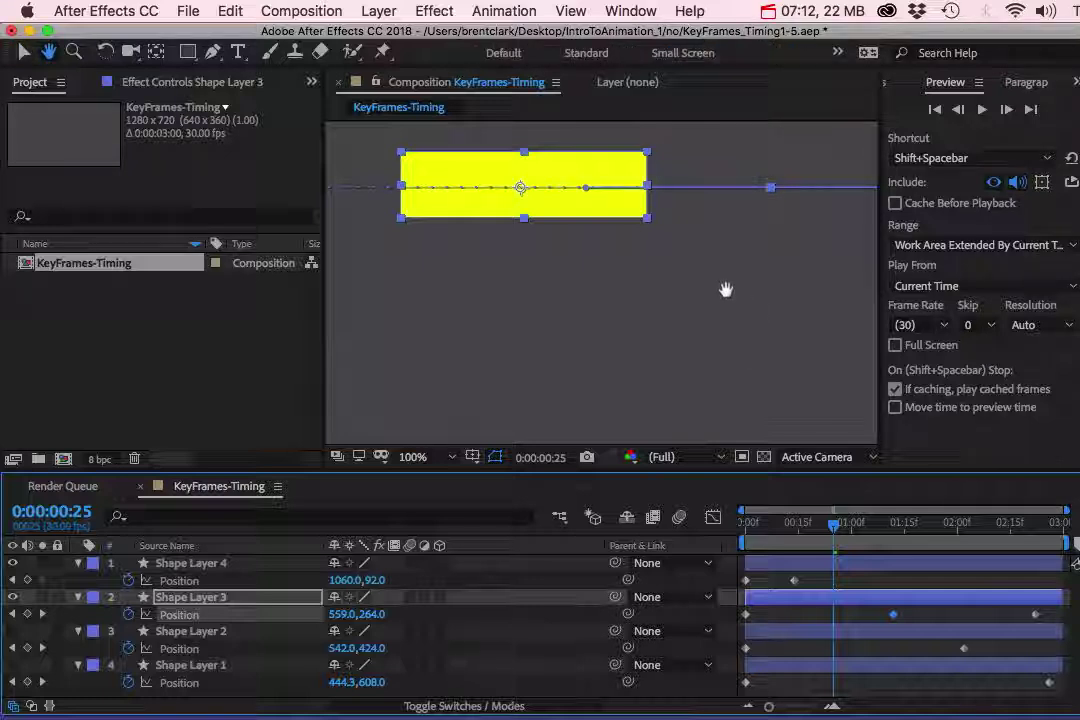
pyautogui.press('v')
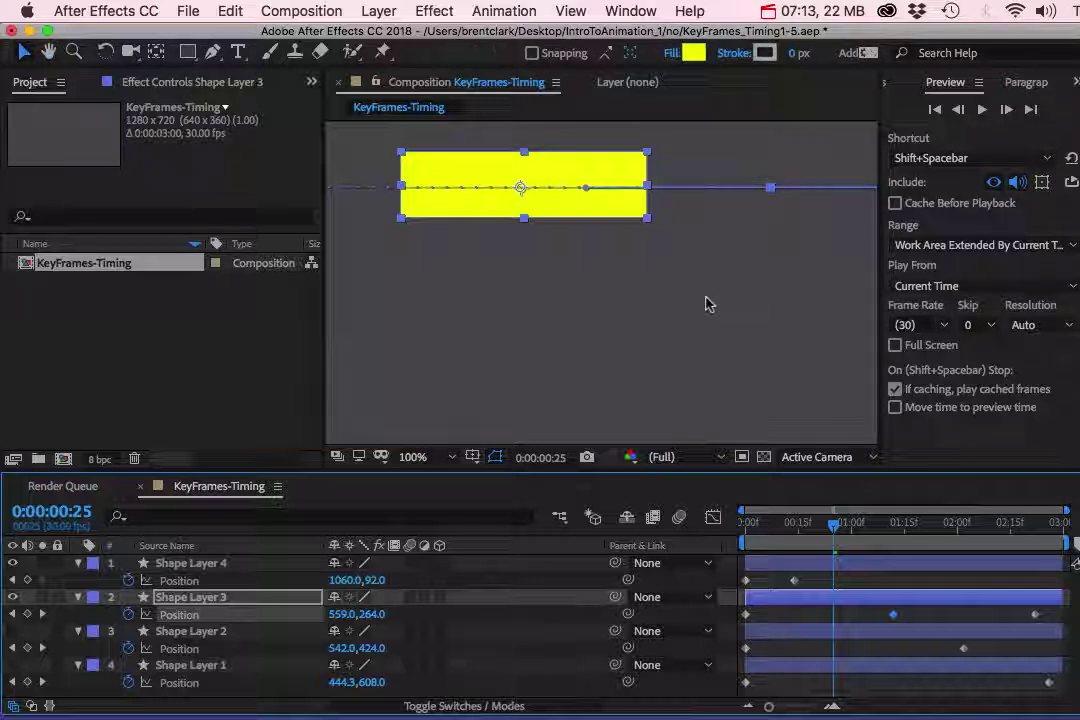
pyautogui.press('h')
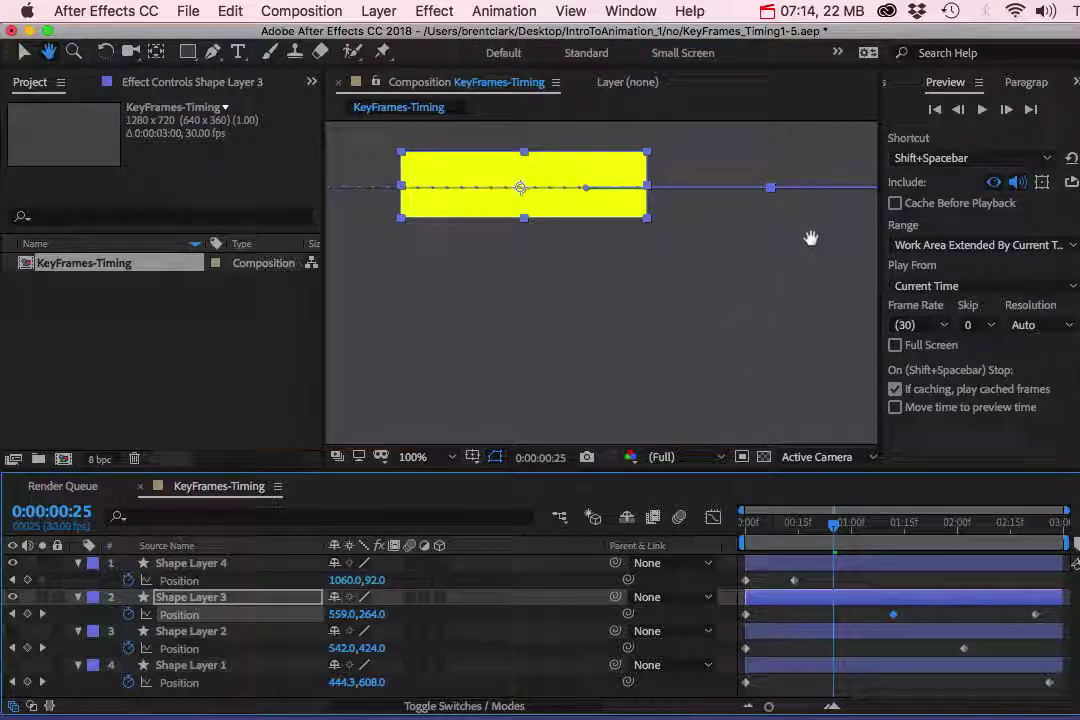
pyautogui.moveTo(811, 238); pyautogui.dragTo(610, 297)
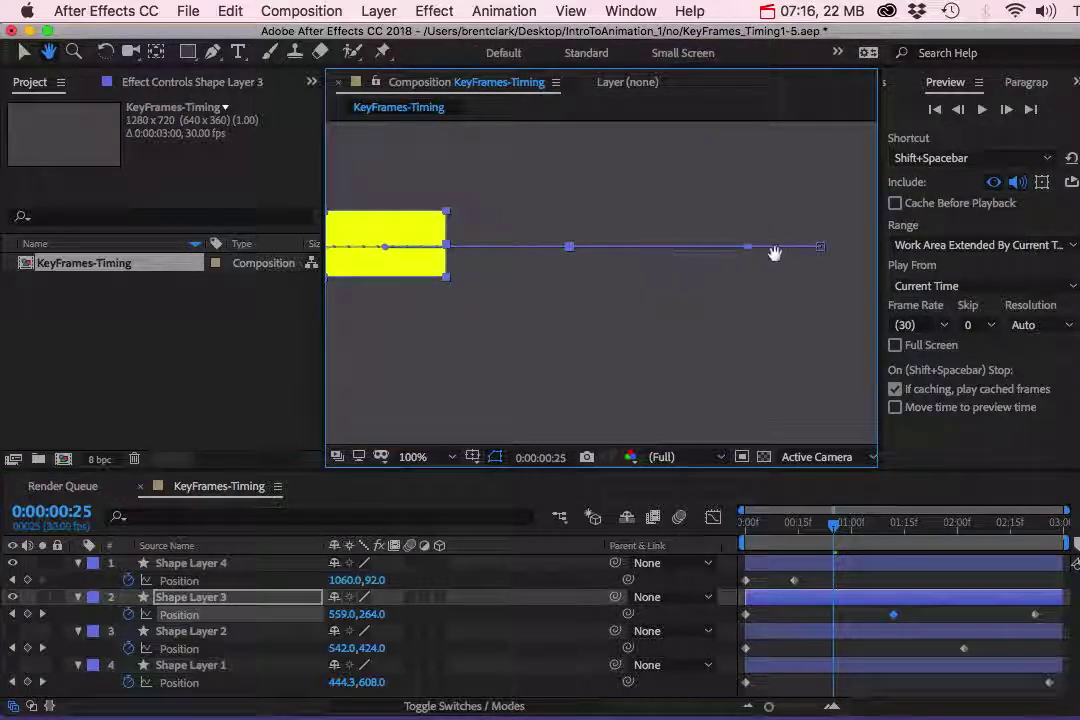
pyautogui.press('v')
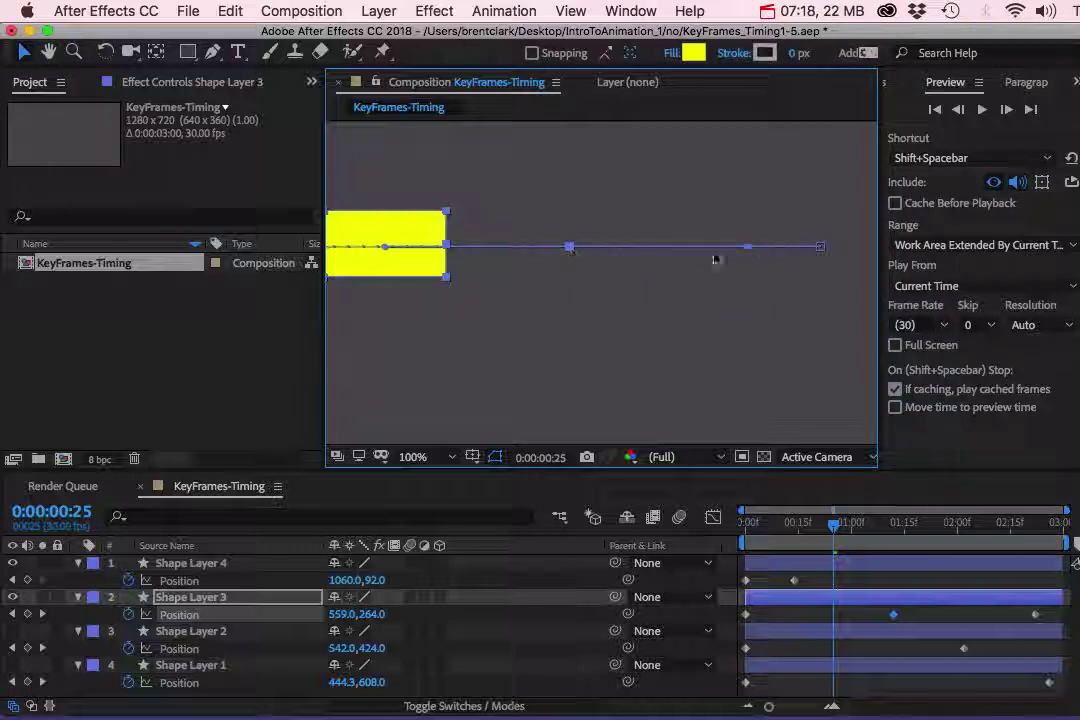
pyautogui.click(822, 252)
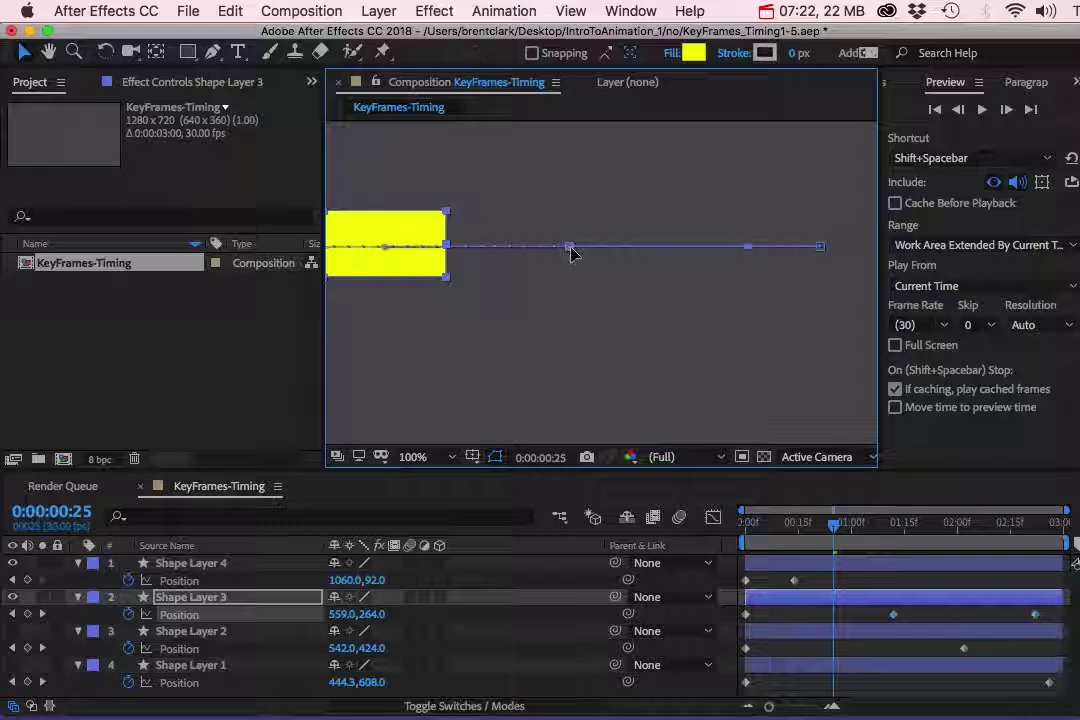
pyautogui.click(893, 615)
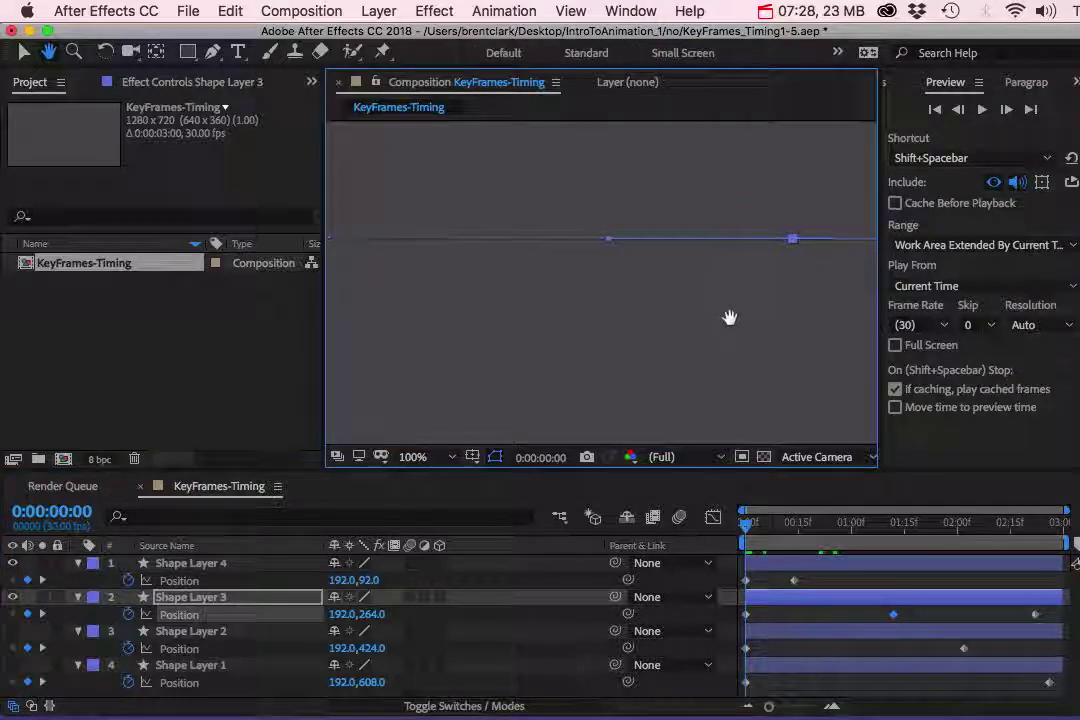
pyautogui.moveTo(684, 307); pyautogui.dragTo(665, 304)
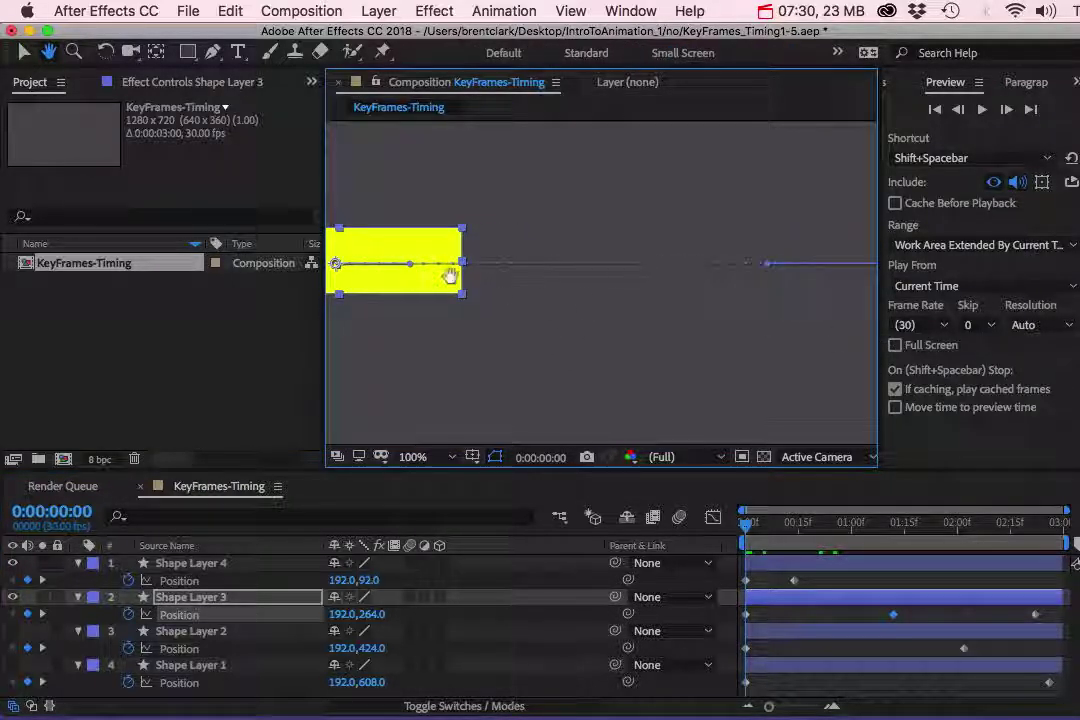
pyautogui.moveTo(755, 297); pyautogui.dragTo(441, 301)
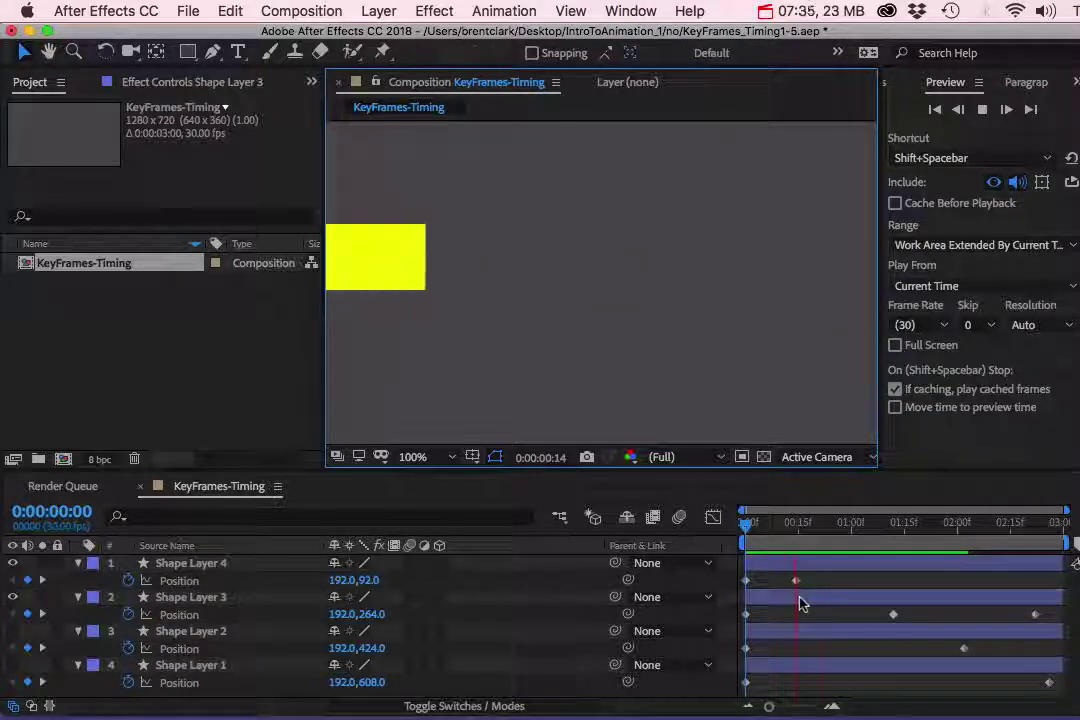
# - Select Shape Layer 3, stop the preview, and set the viewer magnification to Fit up to 100%
pyautogui.click(800, 603)
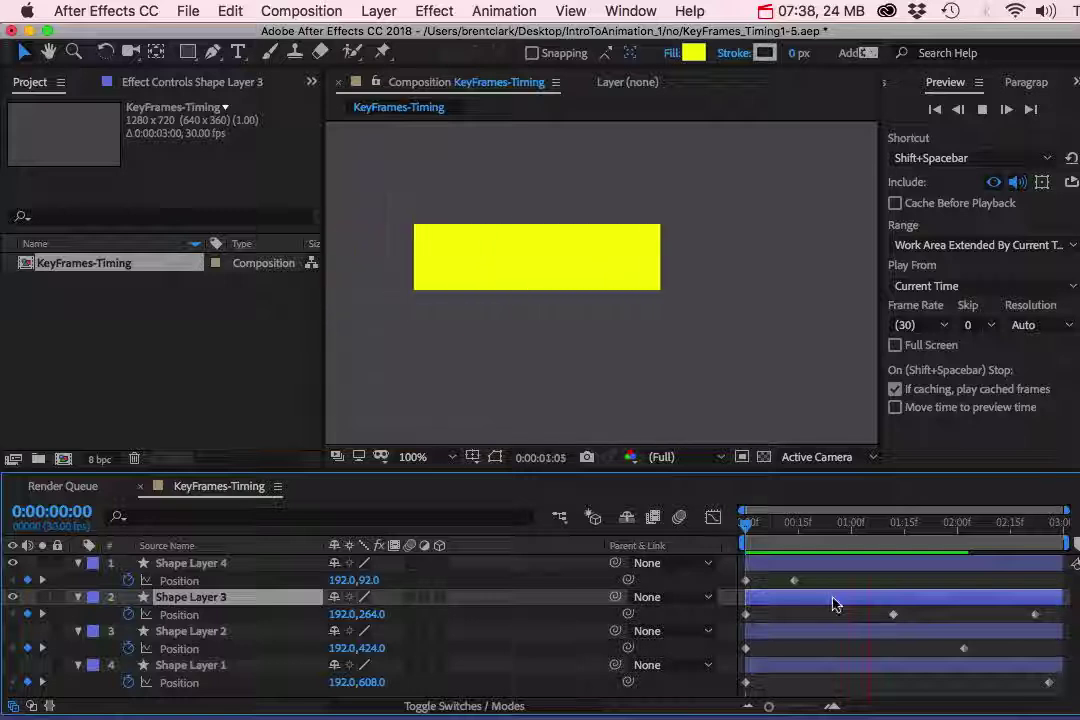
pyautogui.press('space')
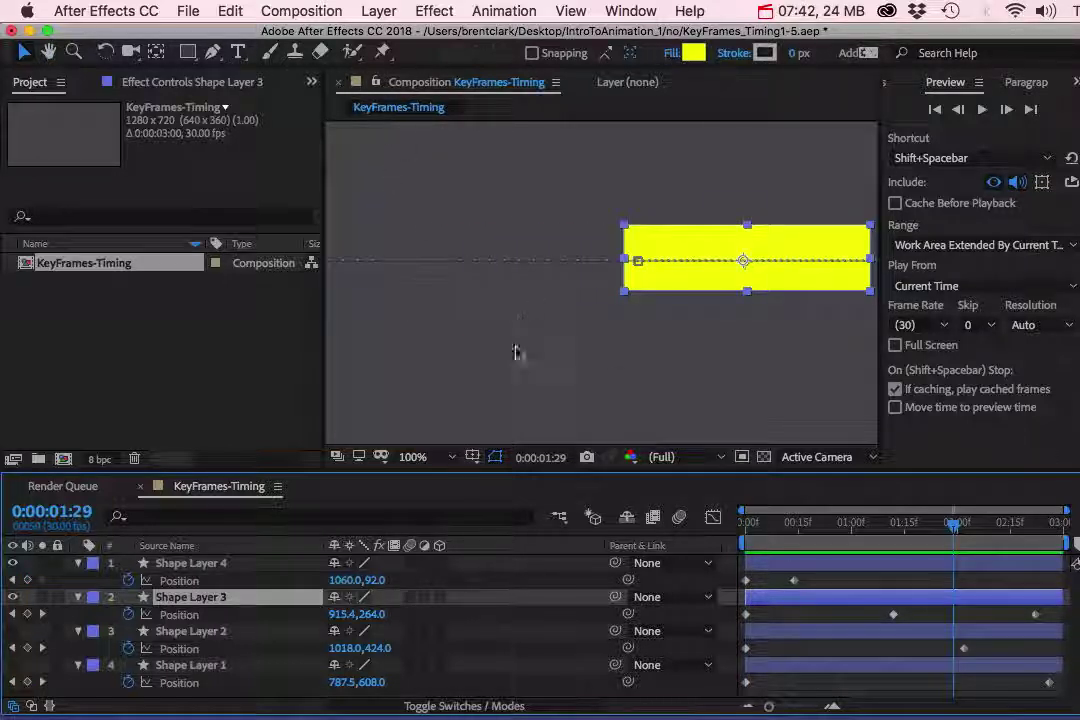
pyautogui.scroll(1, 515, 352)
pyautogui.scroll(-4, 512, 355)
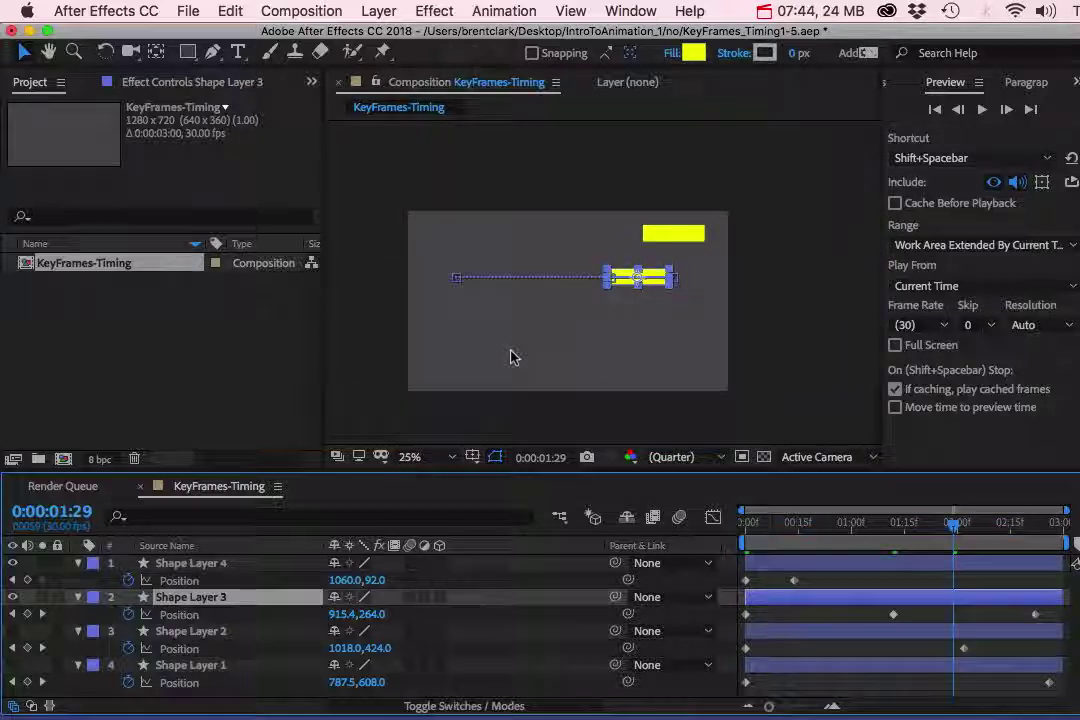
pyautogui.scroll(1, 512, 356)
pyautogui.scroll(-1, 513, 355)
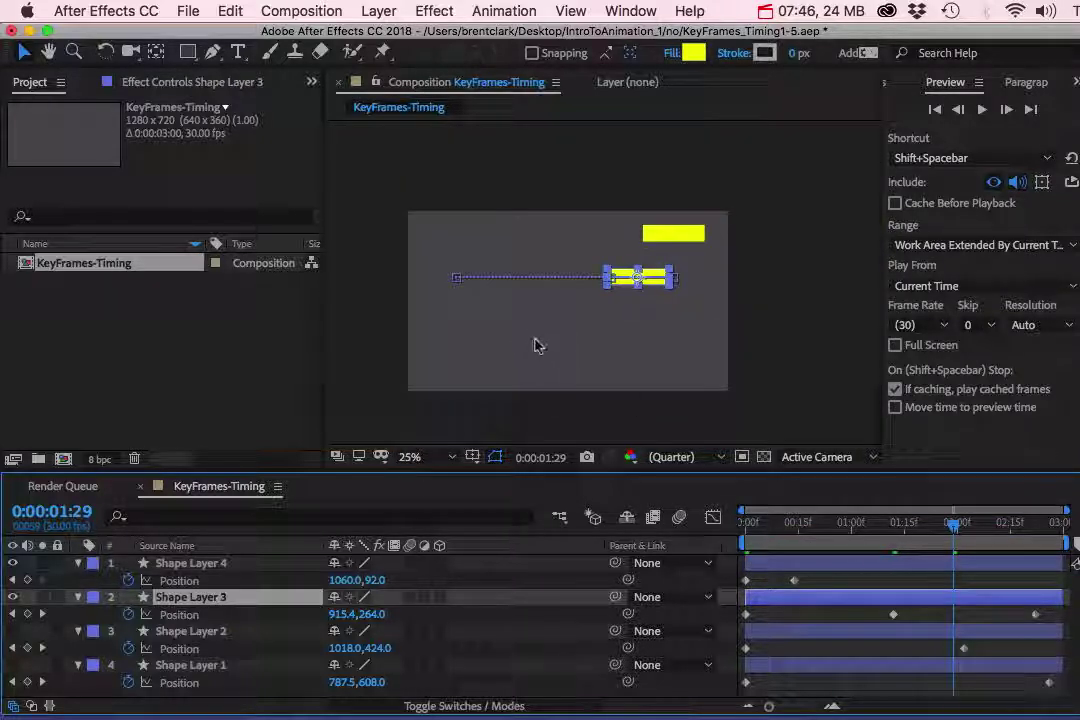
pyautogui.scroll(1, 576, 369)
pyautogui.scroll(-1, 576, 369)
pyautogui.click(452, 457)
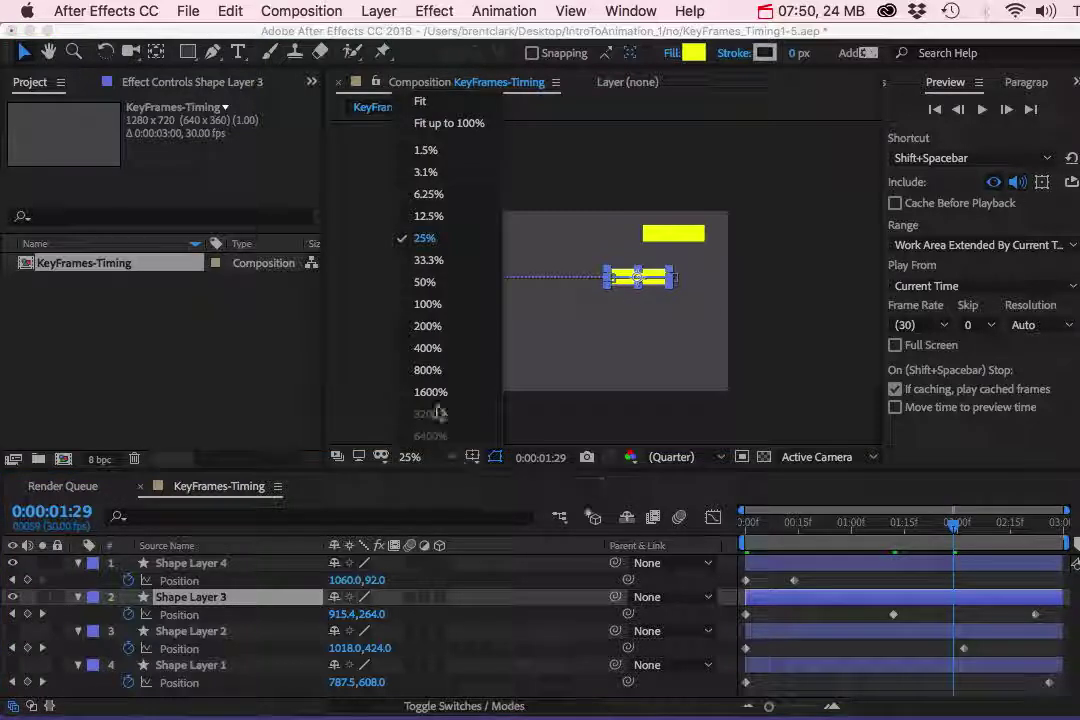
pyautogui.click(446, 124)
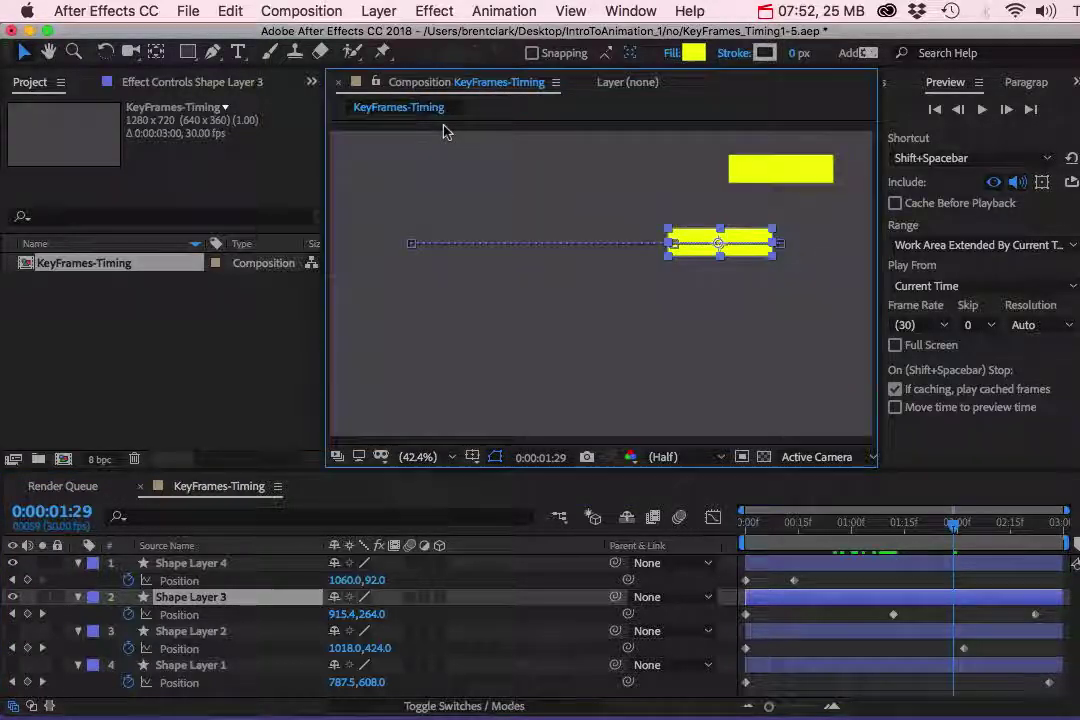
# - Play the animation with the whole frame in view and hide Shape Layer 4
pyautogui.press('h')
pyautogui.press('space')
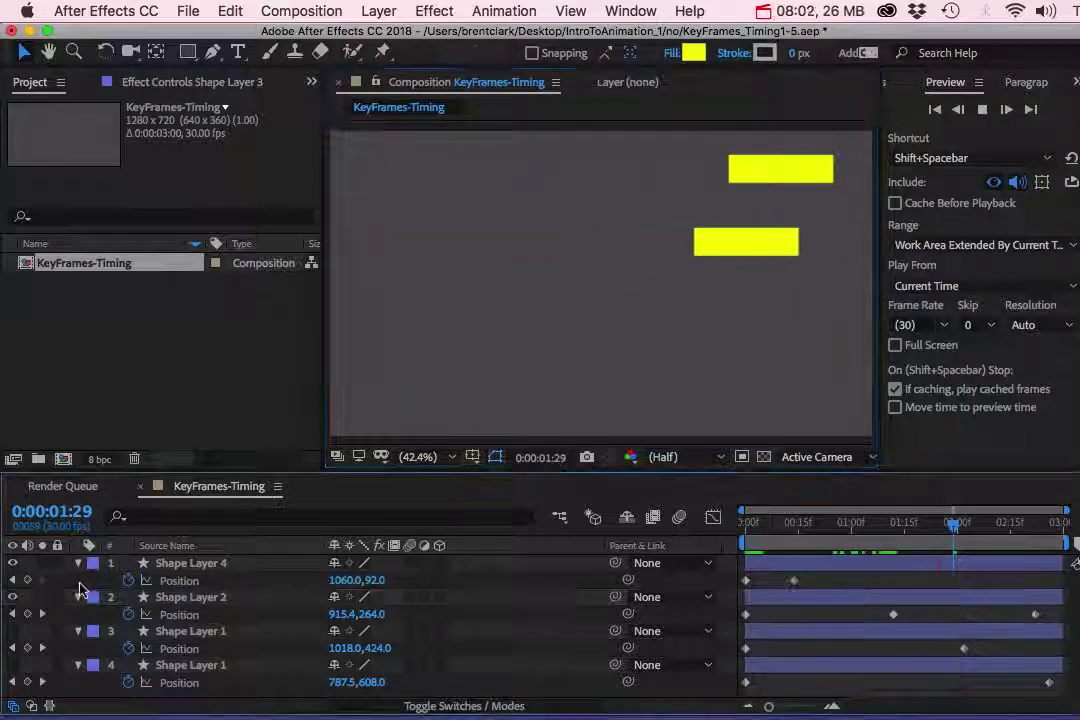
pyautogui.click(12, 563)
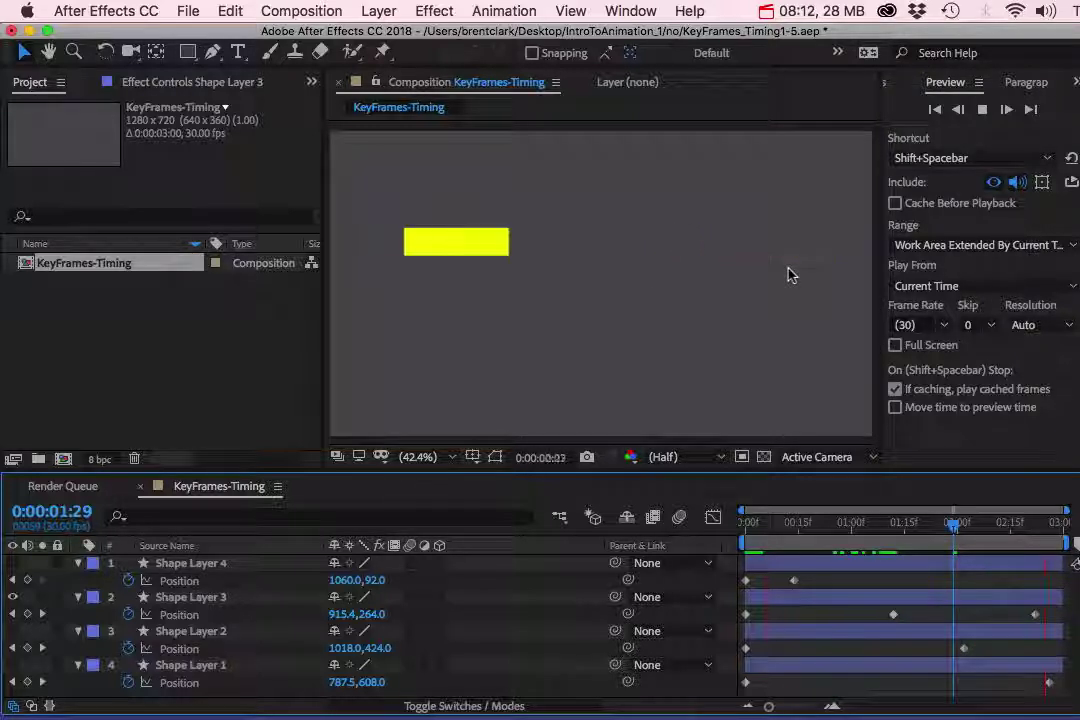
# - At 0:00:02:03, move Shape Layer 3's rectangle right along its path to Position 982.6, 264.0, adding another keyframe
pyautogui.click(566, 247)
pyautogui.moveTo(886, 524); pyautogui.dragTo(752, 527)
pyautogui.click(428, 247)
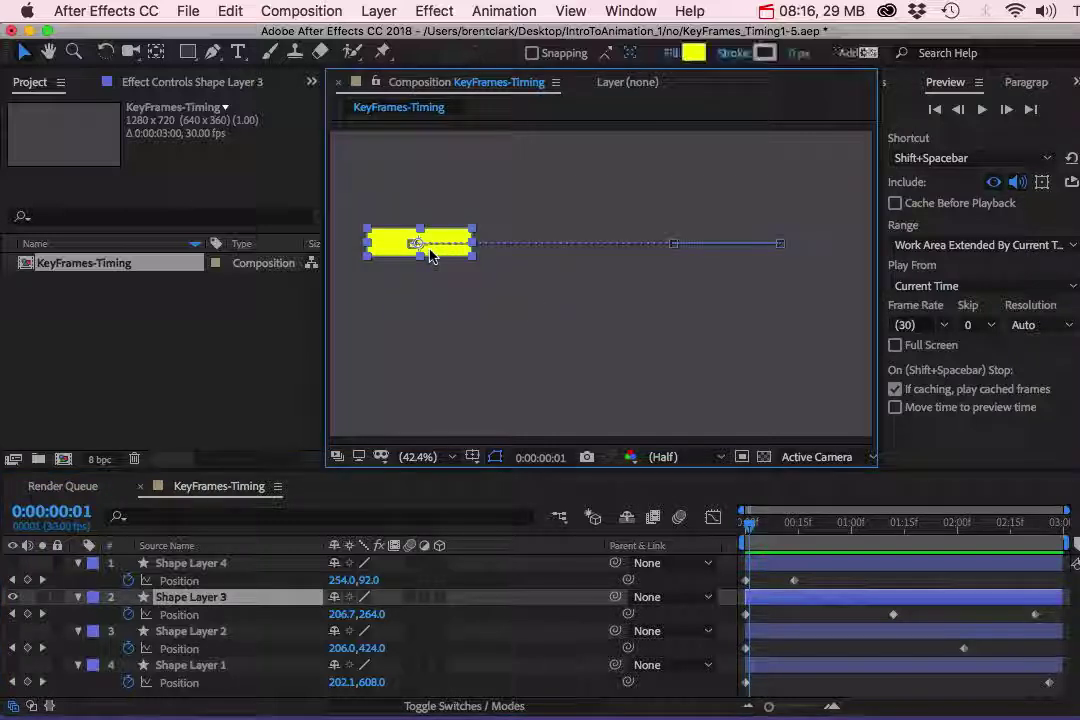
pyautogui.scroll(-2, 708, 274)
pyautogui.scroll(2, 708, 274)
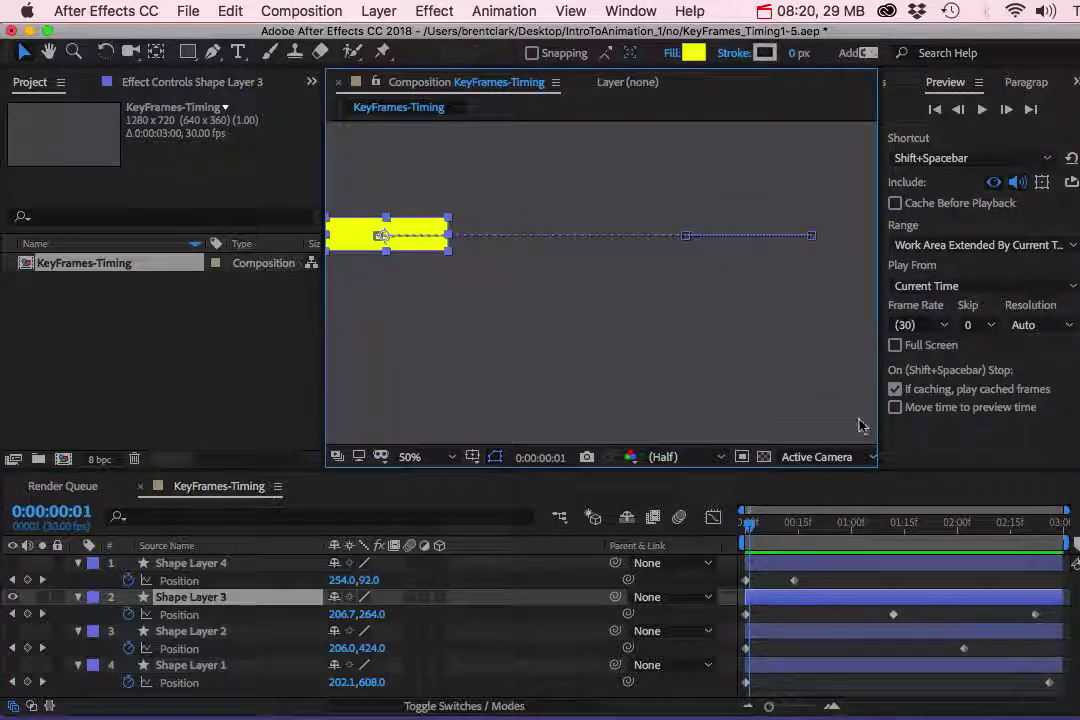
pyautogui.moveTo(891, 524); pyautogui.dragTo(968, 525)
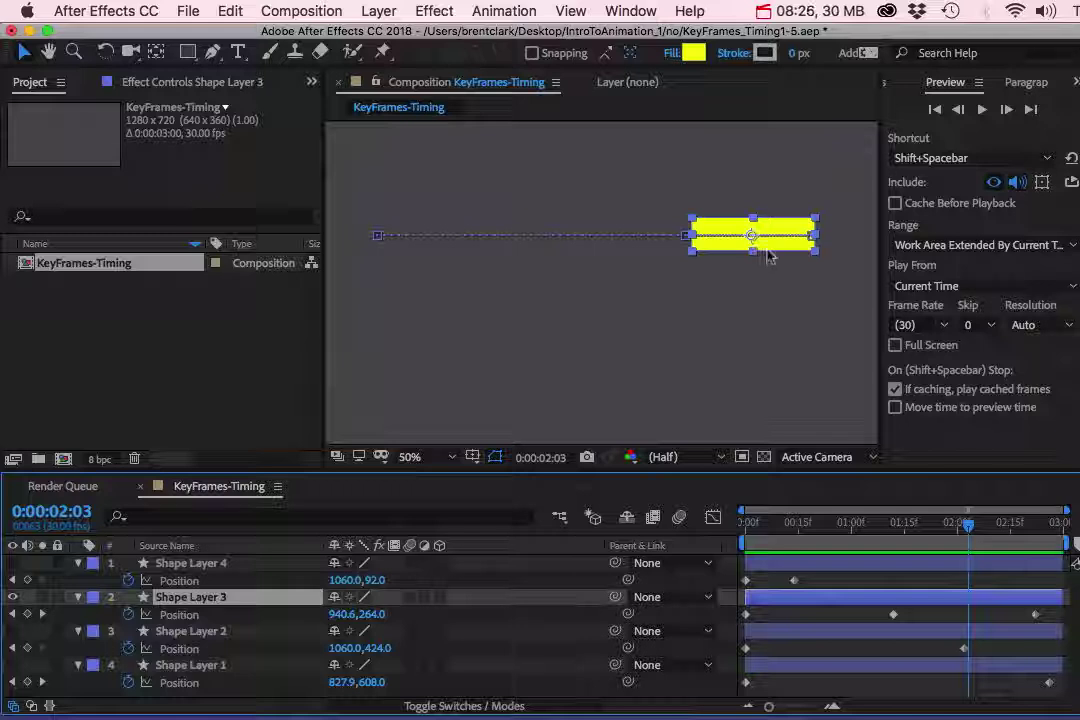
pyautogui.moveTo(773, 242); pyautogui.dragTo(797, 246)
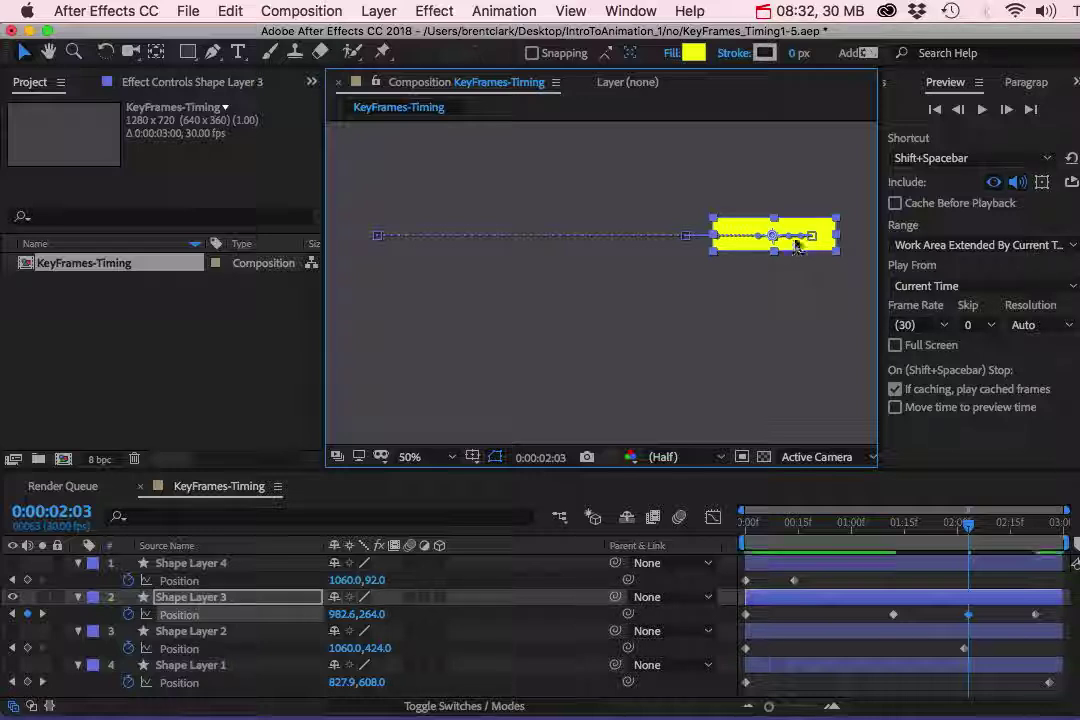
# - Examine the frame spacing around Shape Layer 3's keyframe at 0:00:02:03 at 200% magnification
pyautogui.press('.')
pyautogui.press('.')
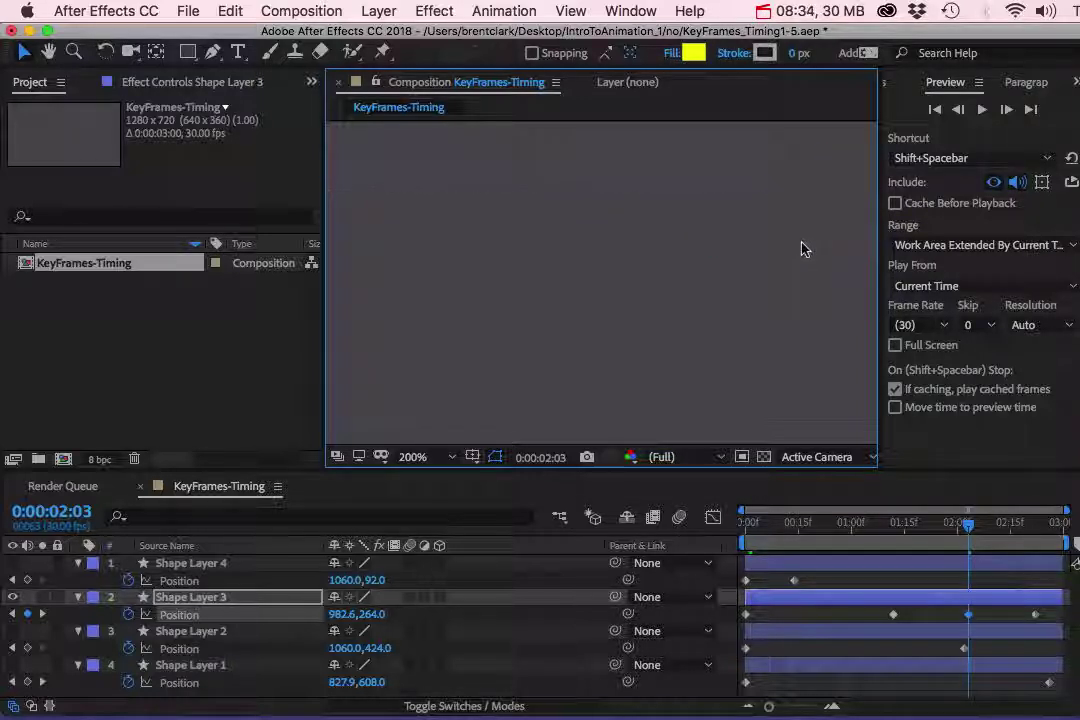
pyautogui.press('h')
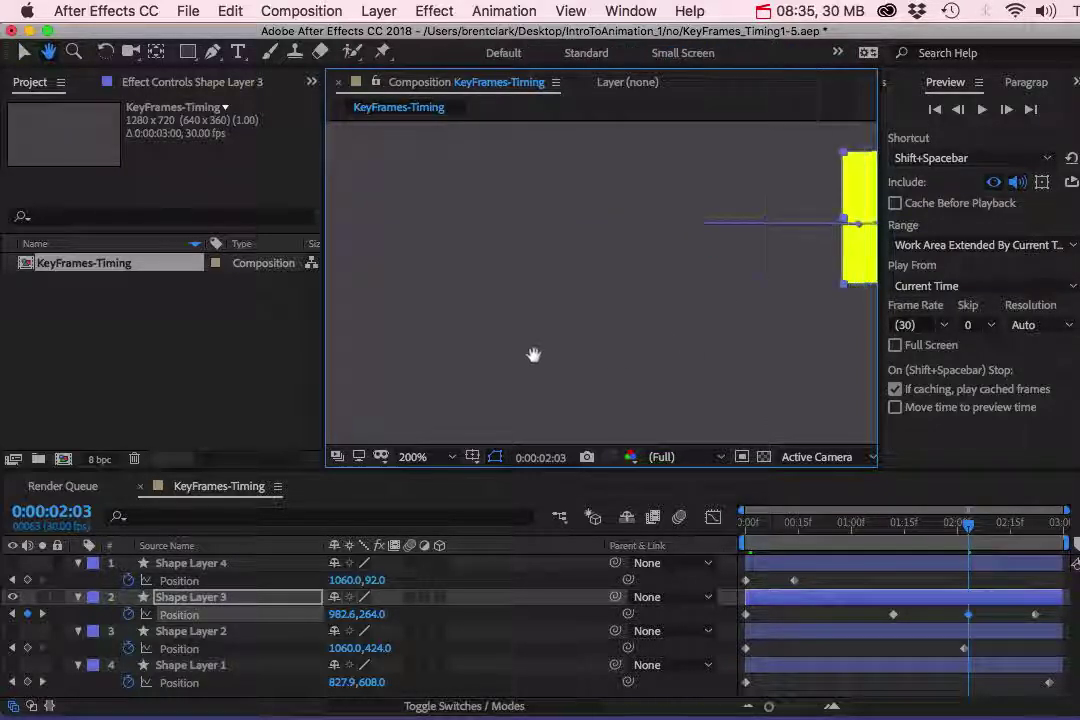
pyautogui.moveTo(870, 316); pyautogui.dragTo(488, 354)
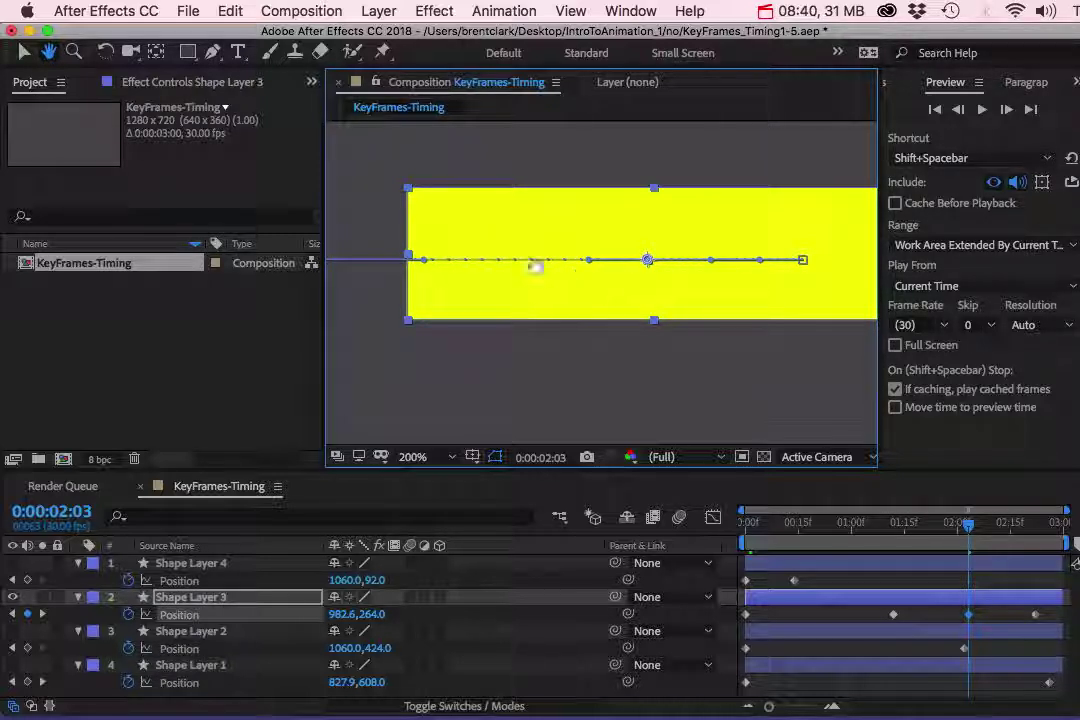
pyautogui.press('v')
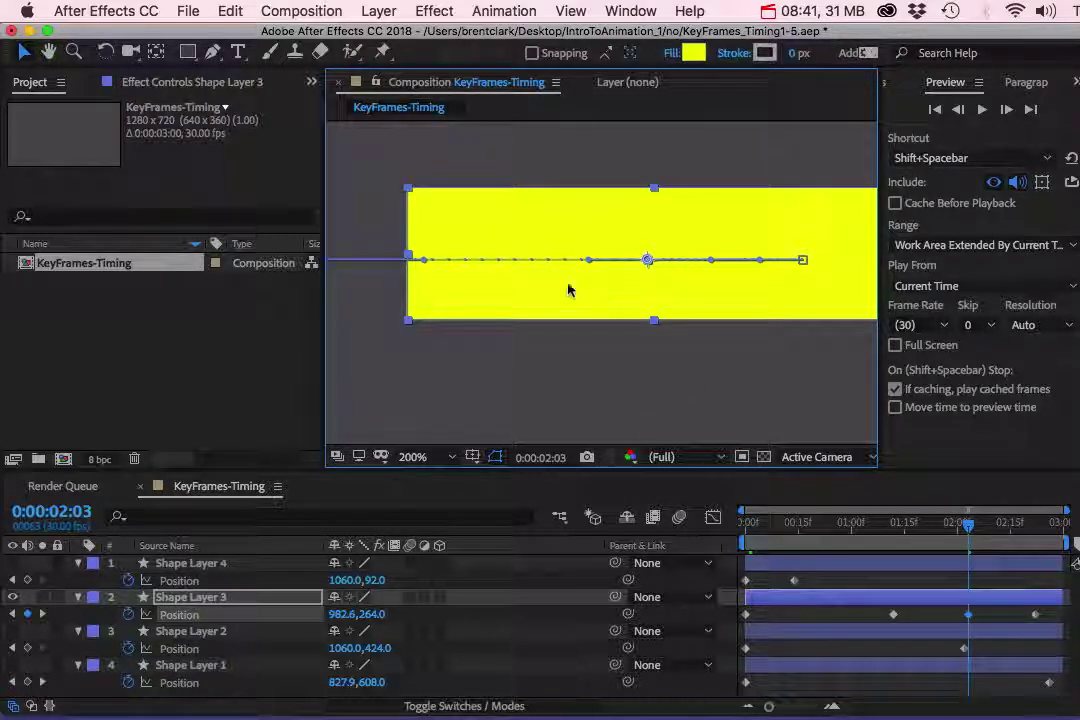
# - At 0:00:00:19, move Shape Layer 3's rectangle right along its path to Position 590.9, 264.0, adding another keyframe
pyautogui.press('.')
pyautogui.press(',')
pyautogui.press(',')
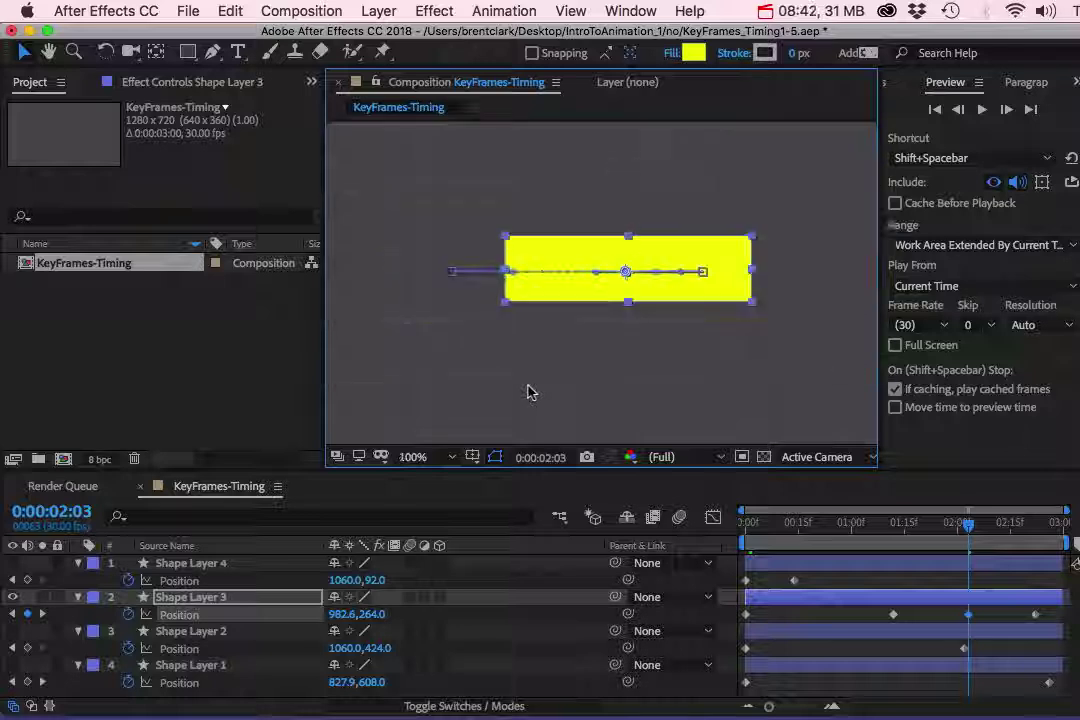
pyautogui.press(',')
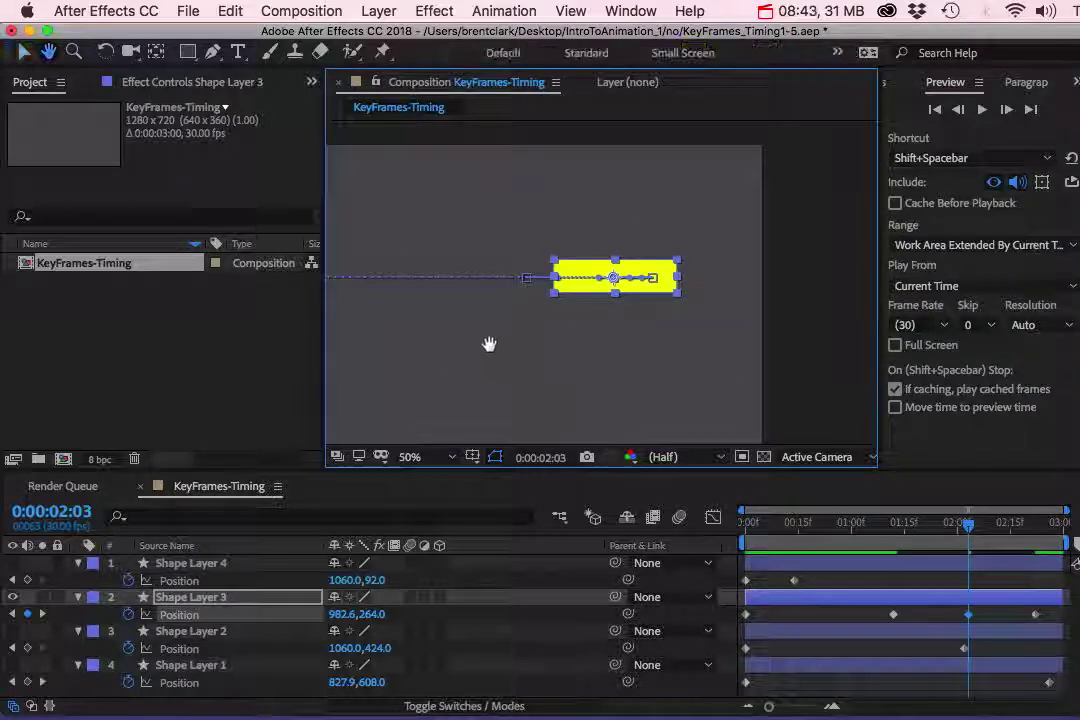
pyautogui.moveTo(489, 345); pyautogui.dragTo(622, 345)
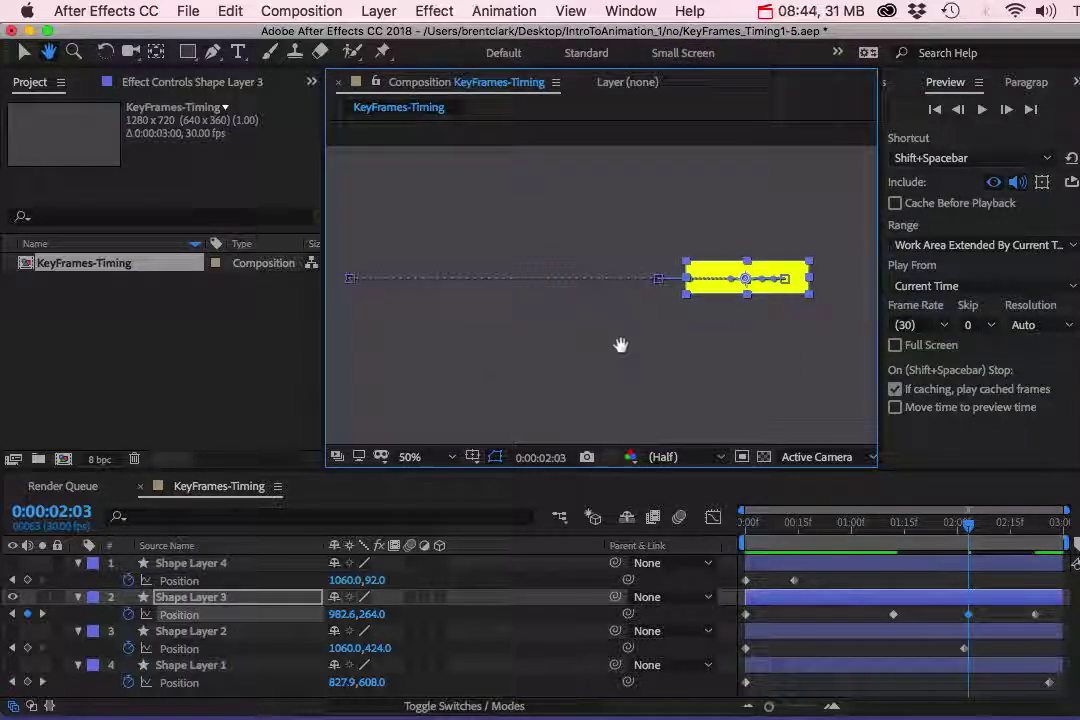
pyautogui.press(',')
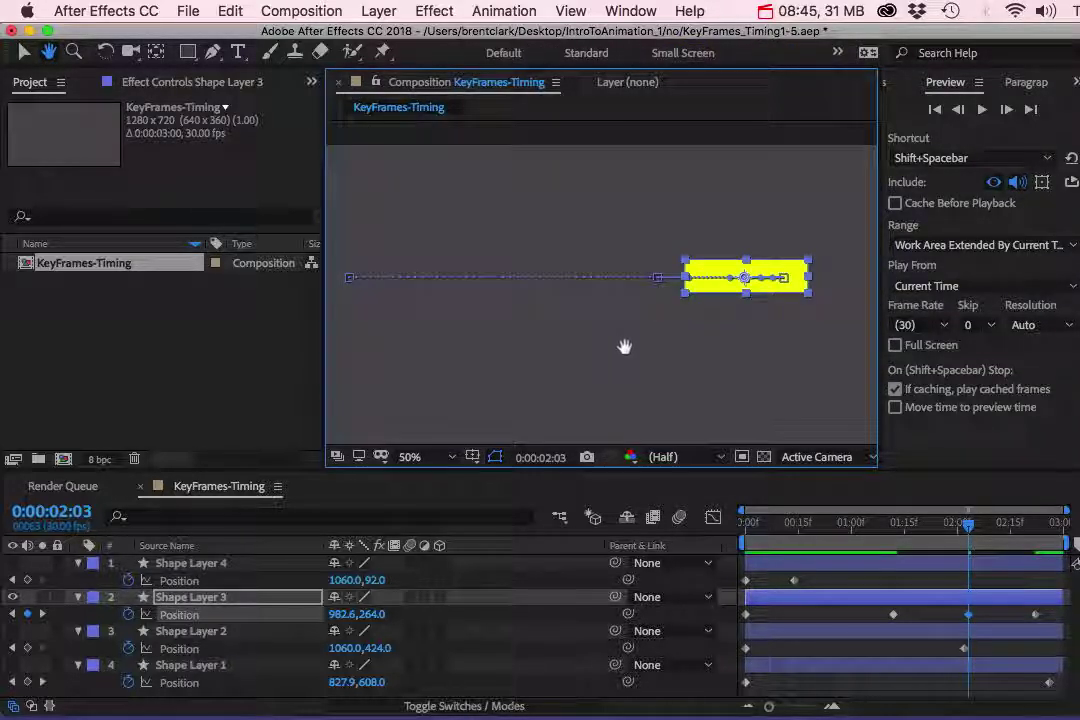
pyautogui.moveTo(624, 349); pyautogui.dragTo(636, 348)
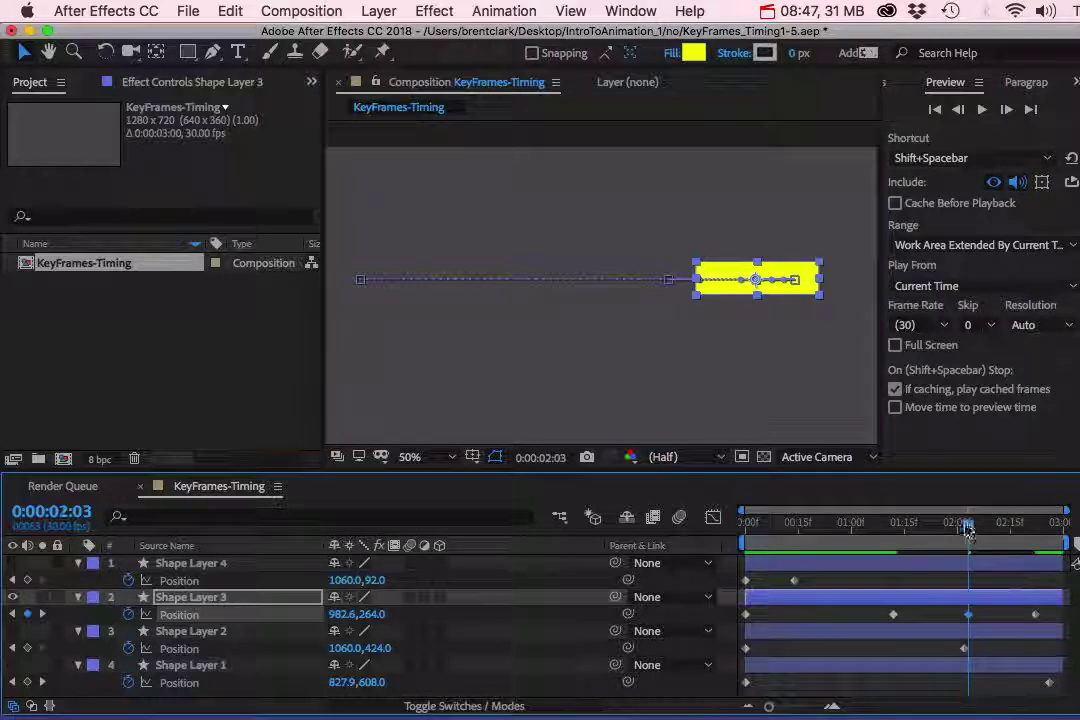
pyautogui.moveTo(968, 522); pyautogui.dragTo(893, 527)
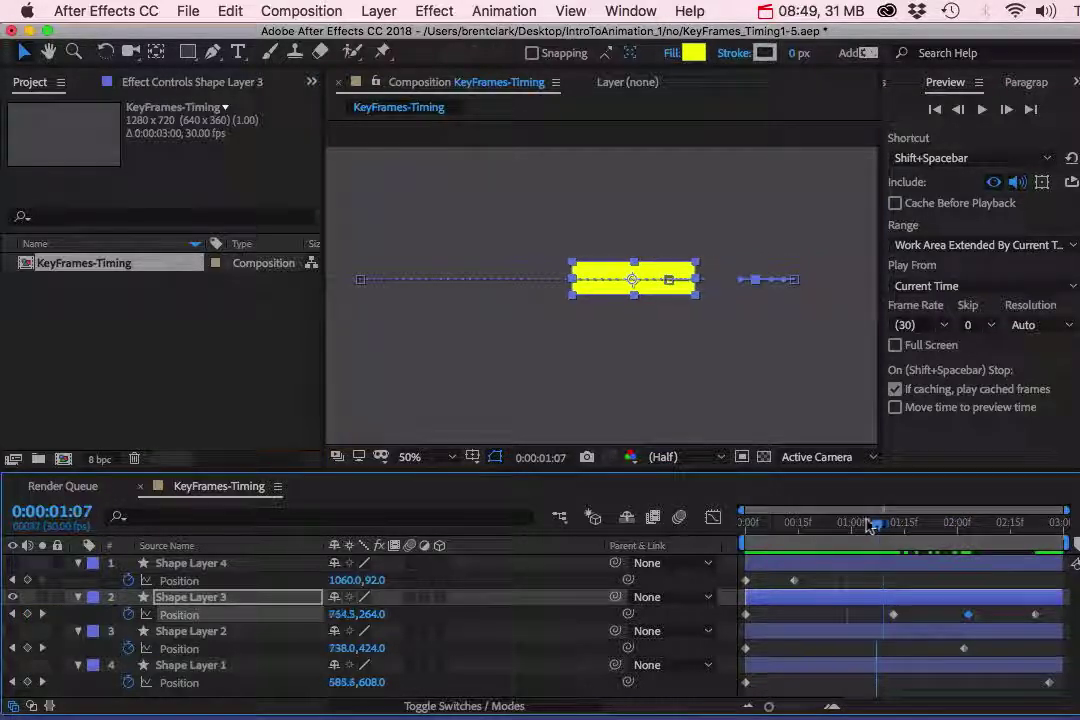
pyautogui.moveTo(876, 522); pyautogui.dragTo(836, 522)
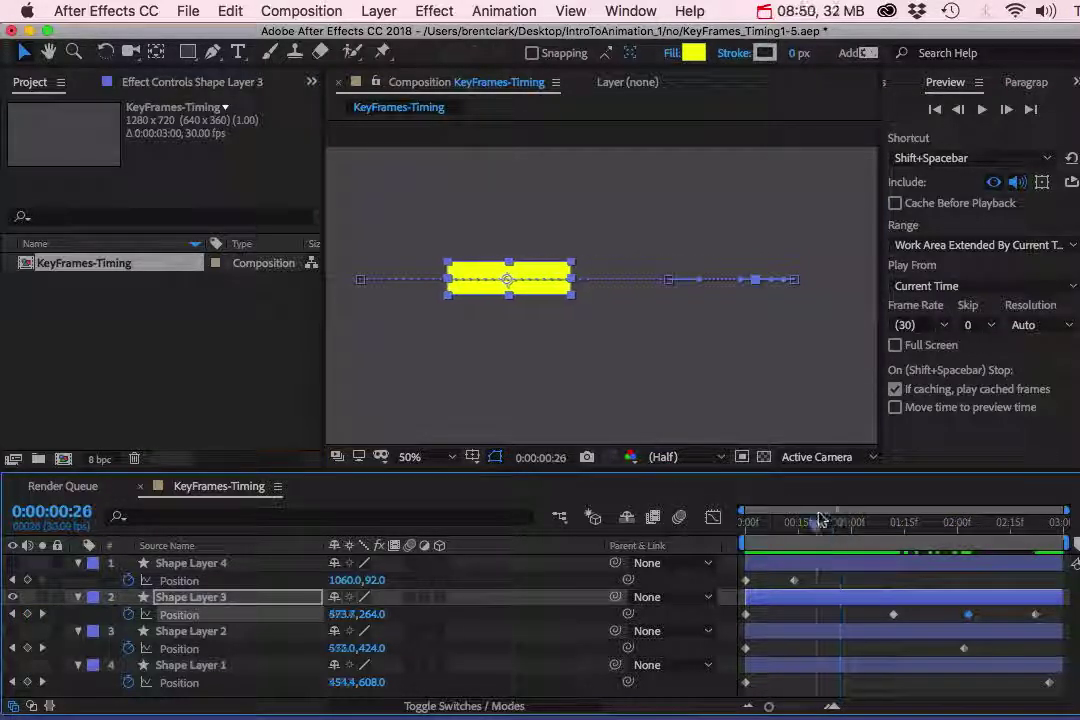
pyautogui.moveTo(836, 522); pyautogui.dragTo(813, 520)
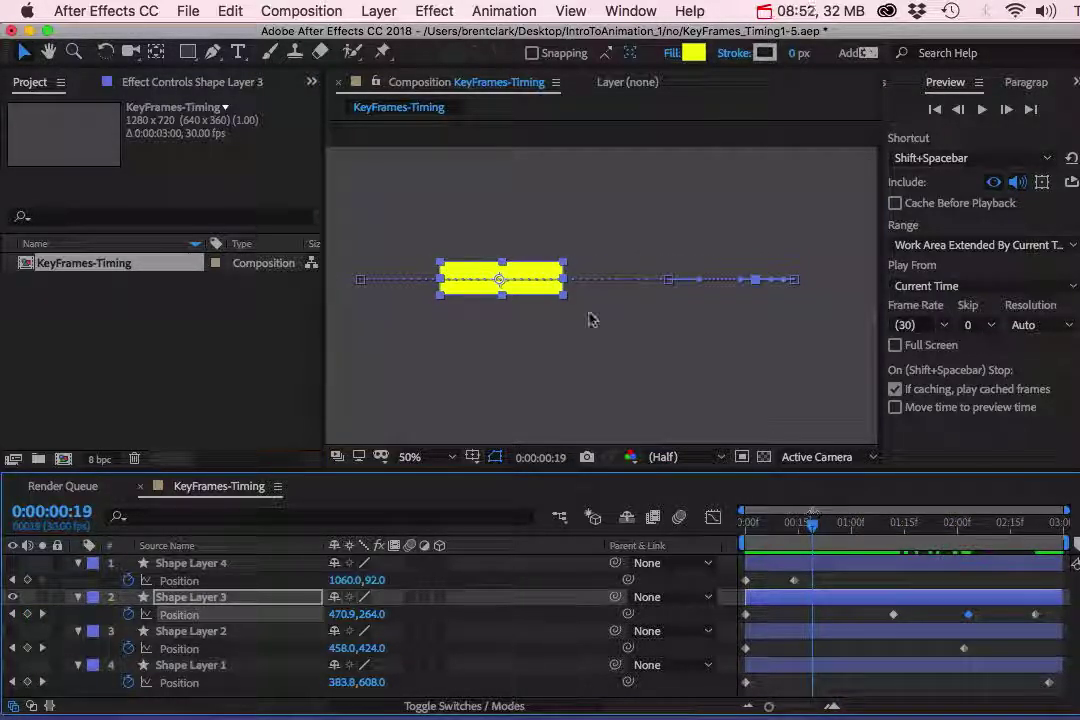
pyautogui.moveTo(530, 292); pyautogui.dragTo(581, 298)
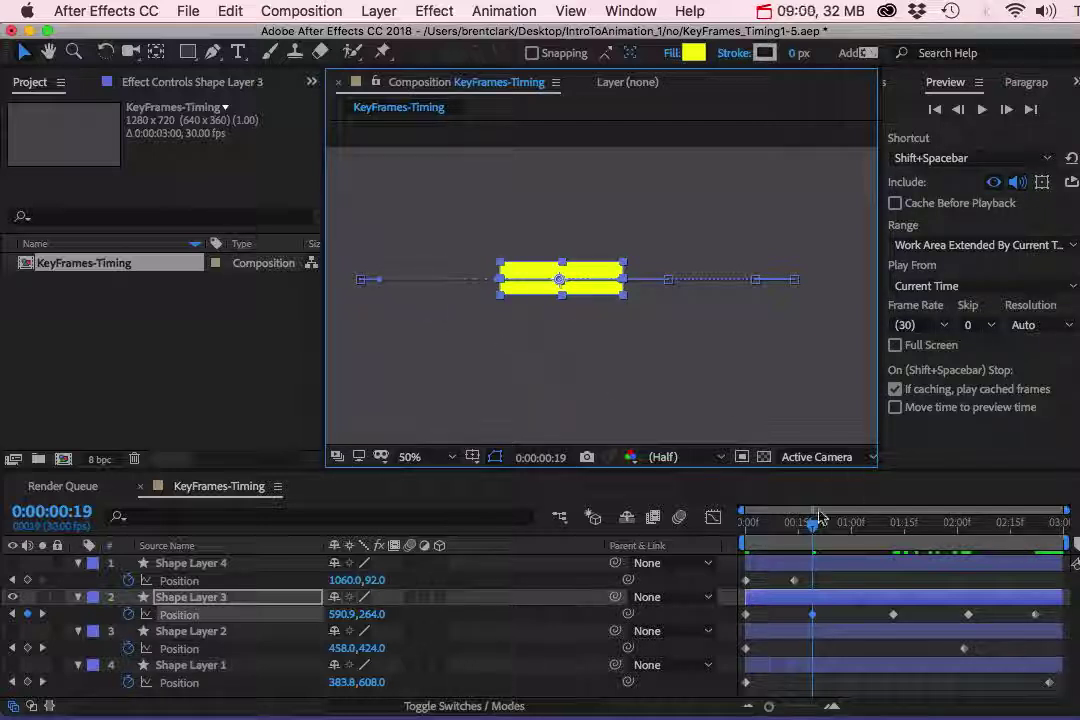
# - Play the animation from the first frame to review Shape Layer 3's changing speed, and check the time of Shape Layer 4's end keyframe
pyautogui.moveTo(813, 533); pyautogui.dragTo(720, 528)
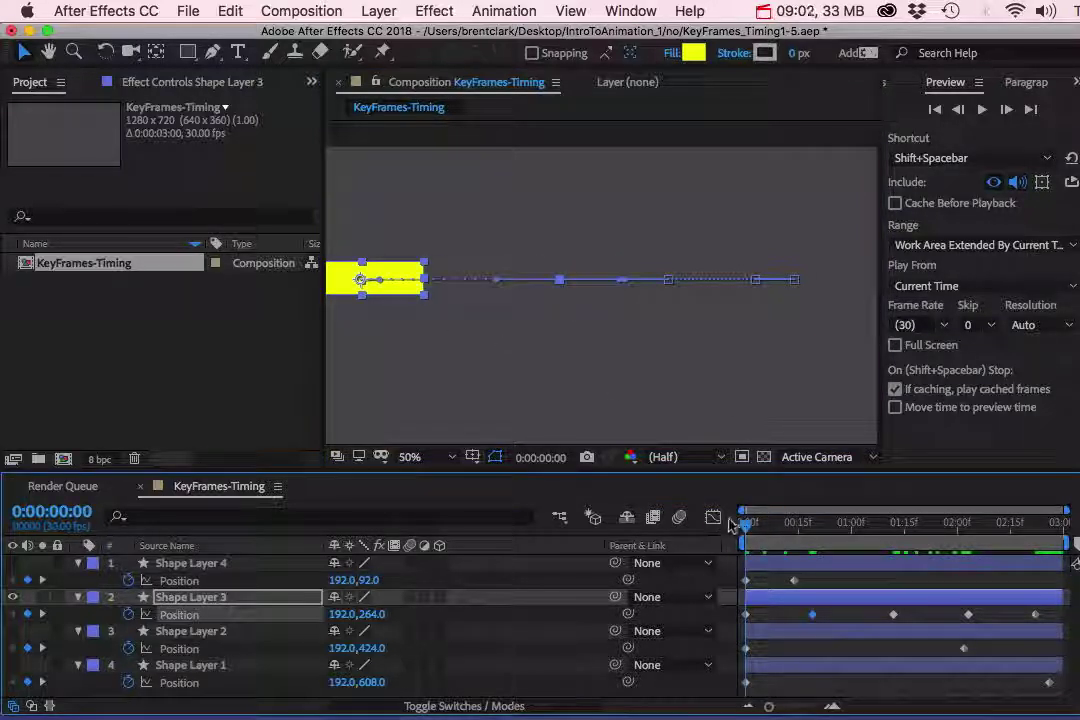
pyautogui.press('space')
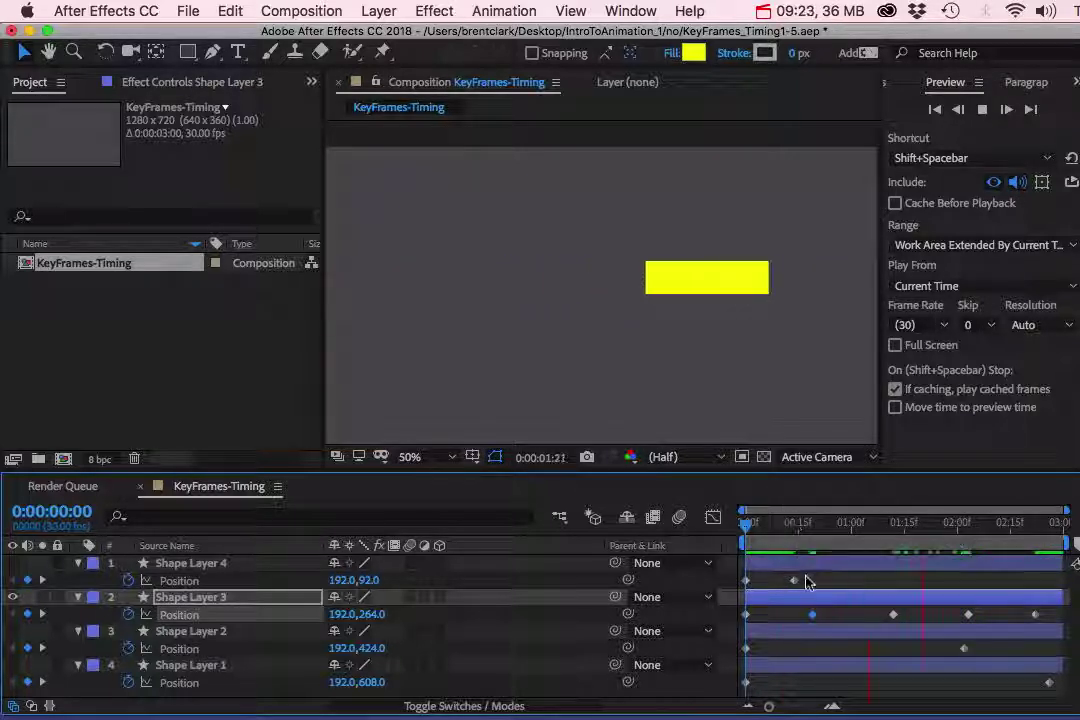
pyautogui.moveTo(793, 582)
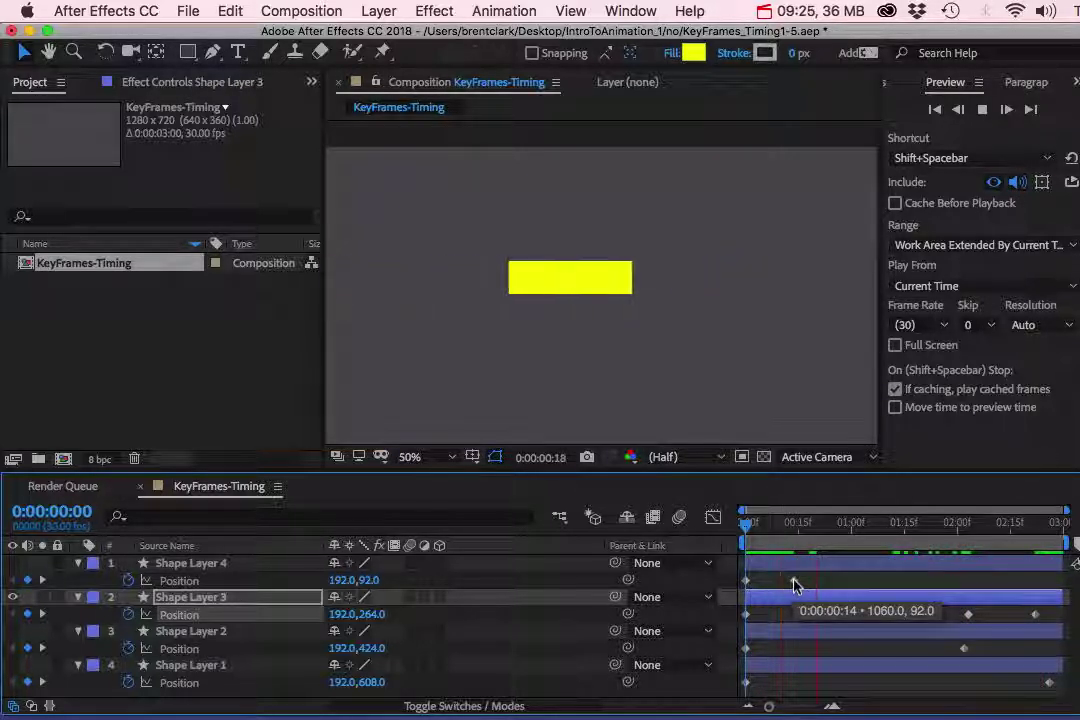
pyautogui.click(797, 523)
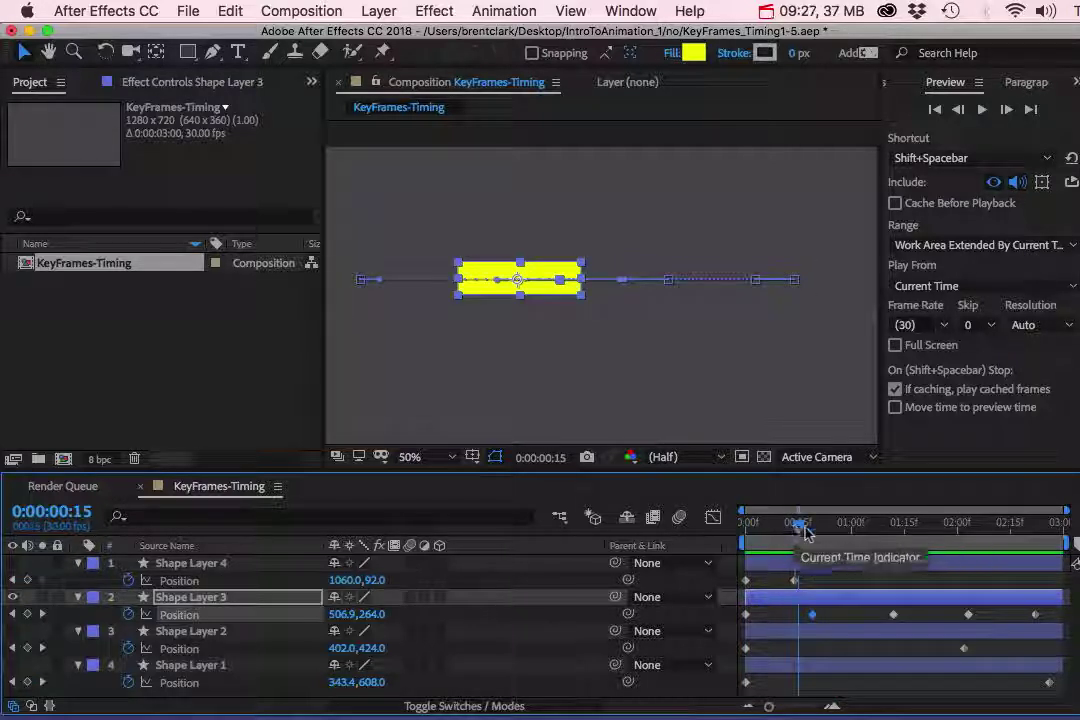
# - Return to the first frame, hide Shape Layer 3 and make Shape Layer 4 visible
pyautogui.moveTo(803, 528); pyautogui.dragTo(728, 537)
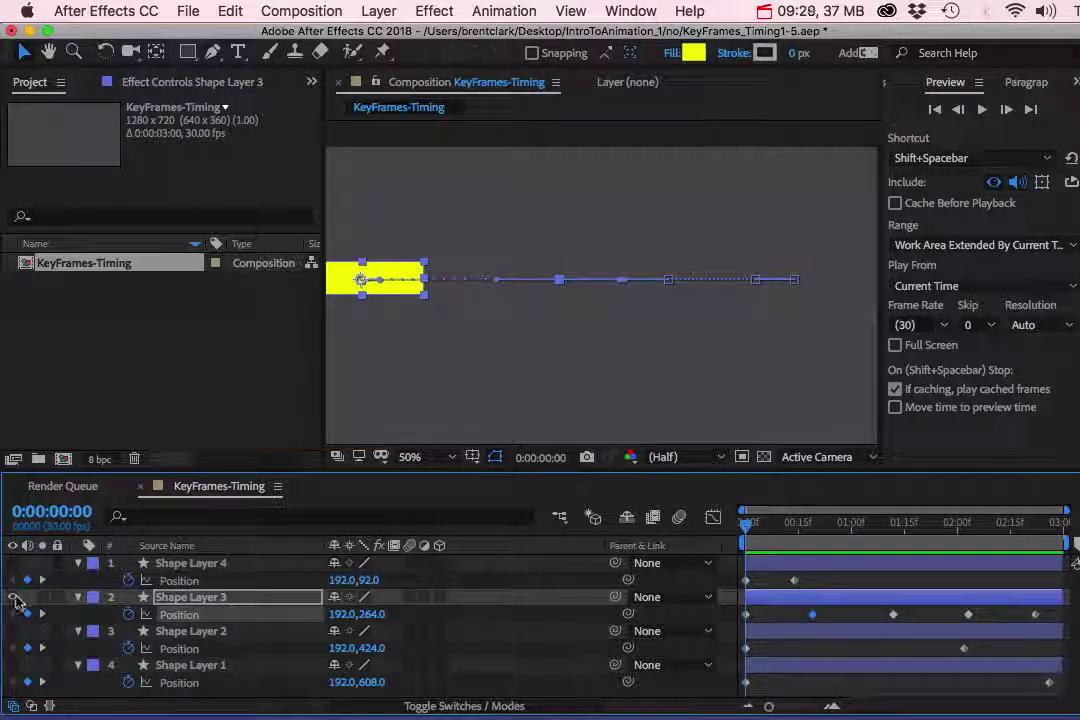
pyautogui.click(13, 597)
pyautogui.click(12, 563)
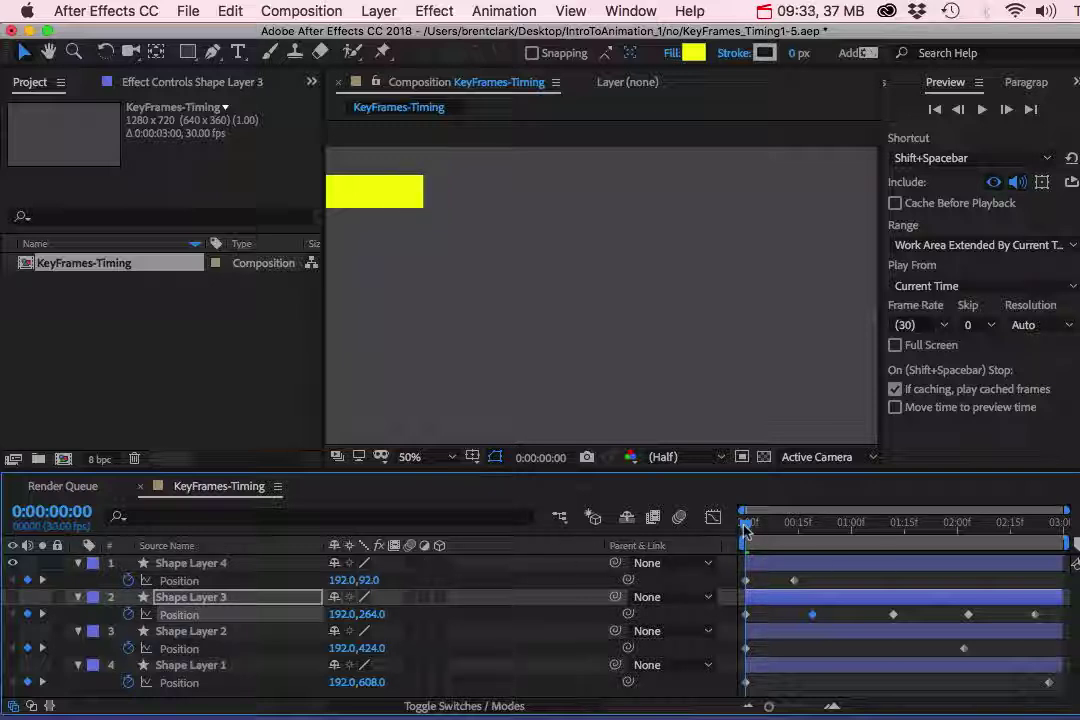
# - Move Shape Layer 4's second Position keyframe to 0:00:02:26
pyautogui.moveTo(745, 528); pyautogui.dragTo(745, 528)
pyautogui.click(794, 581)
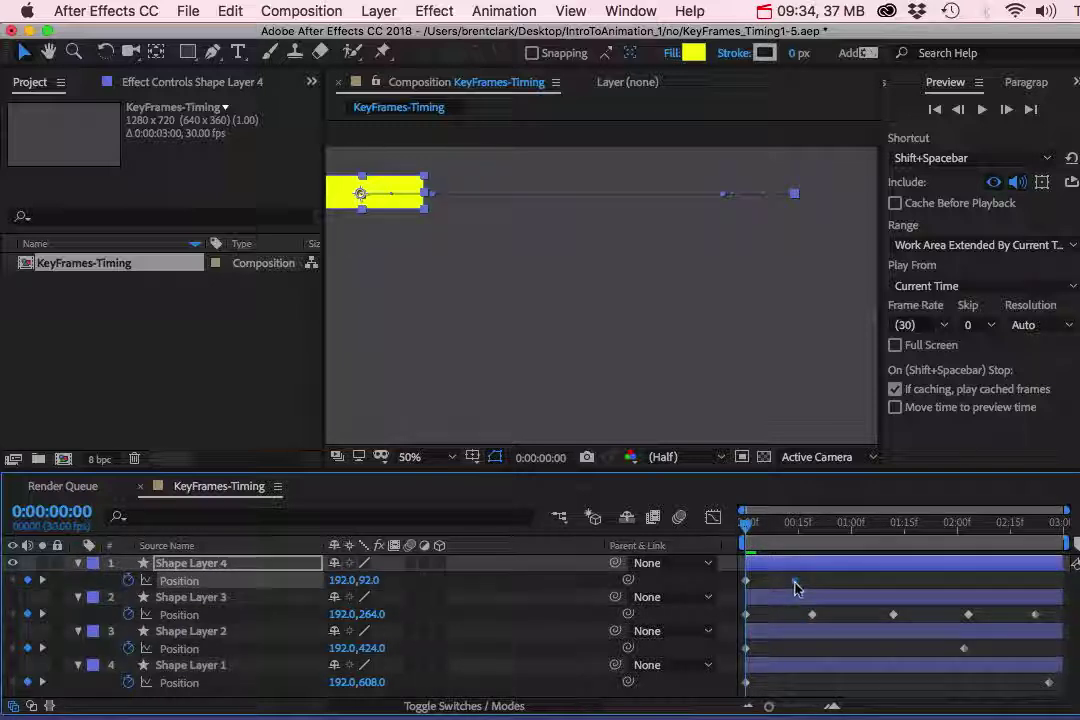
pyautogui.moveTo(794, 582); pyautogui.dragTo(1054, 590)
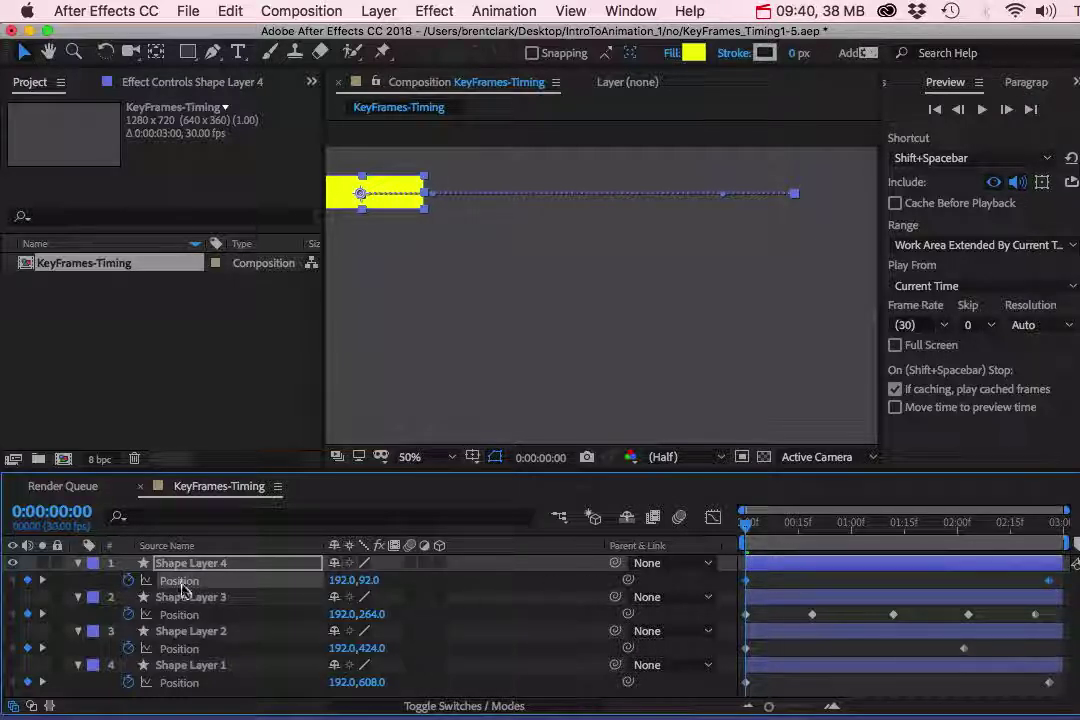
# - Open the Graph Editor for Shape Layer 4's Position, select its speed curve and inspect the graph type options
pyautogui.click(713, 519)
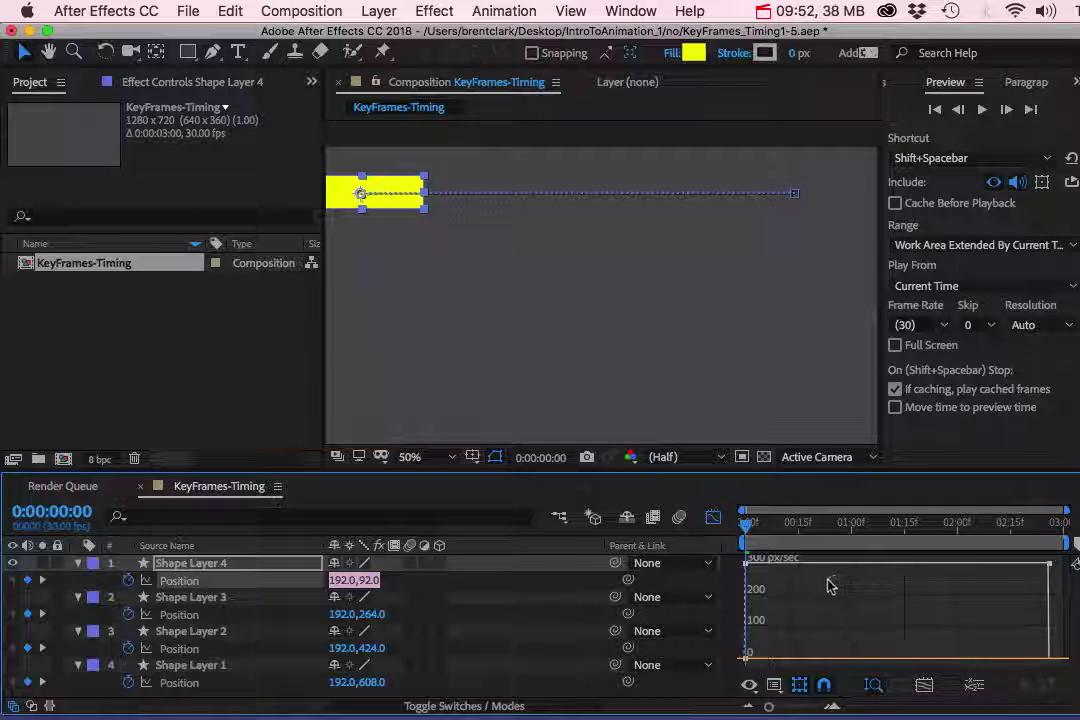
pyautogui.moveTo(747, 565)
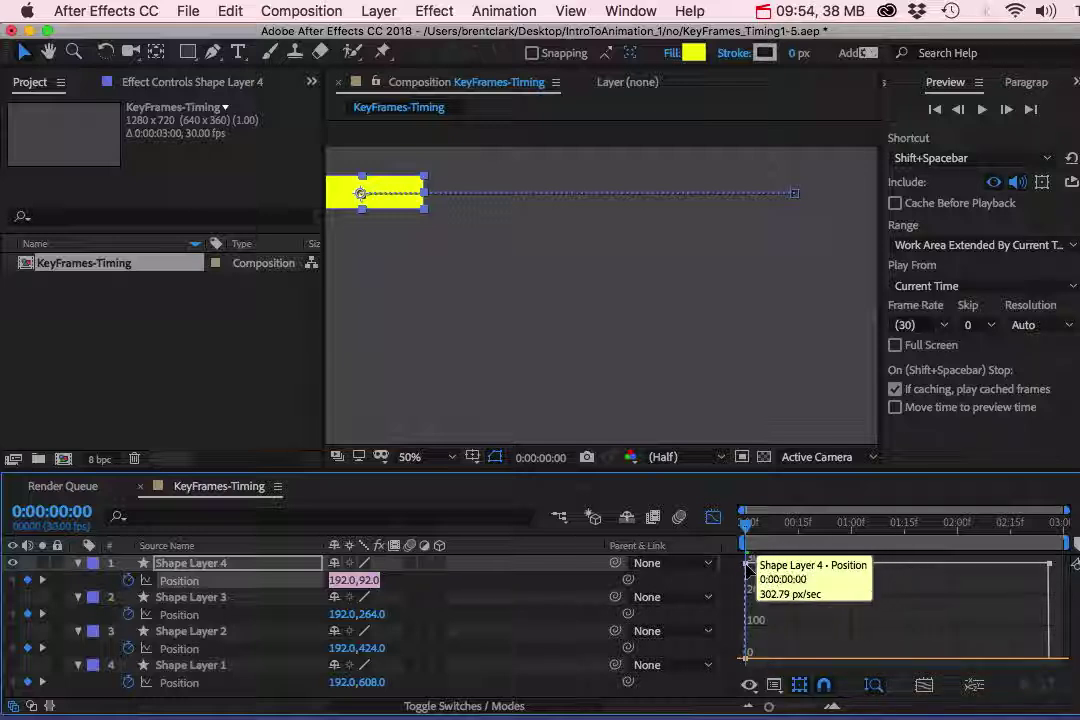
pyautogui.click(747, 565)
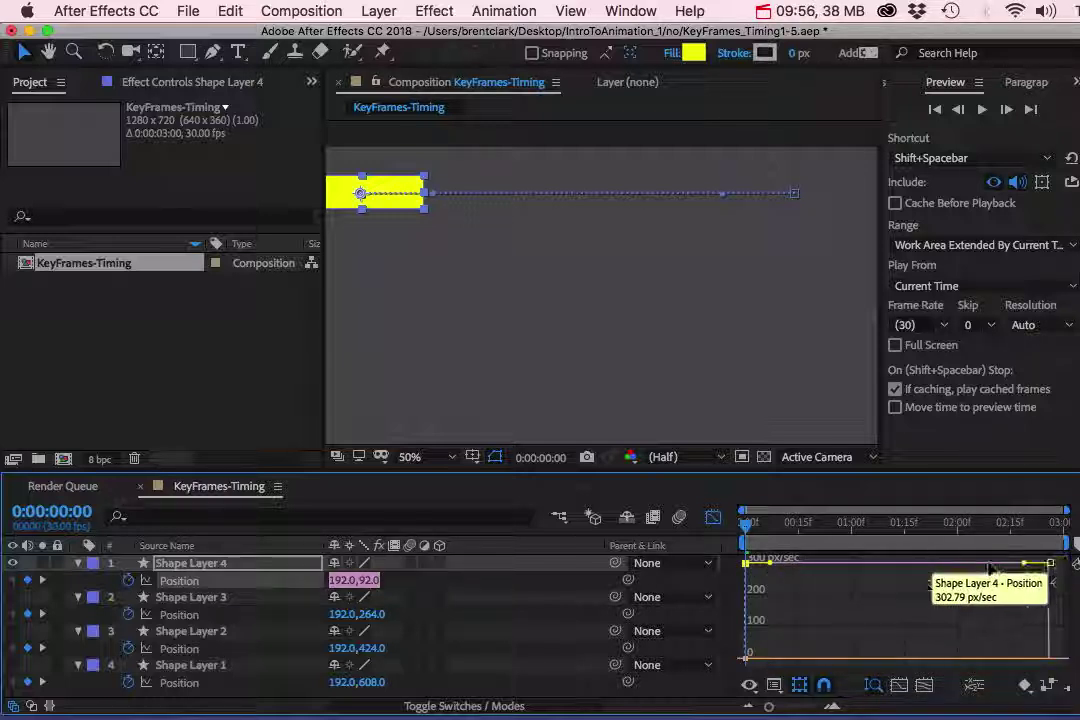
pyautogui.rightClick(869, 617)
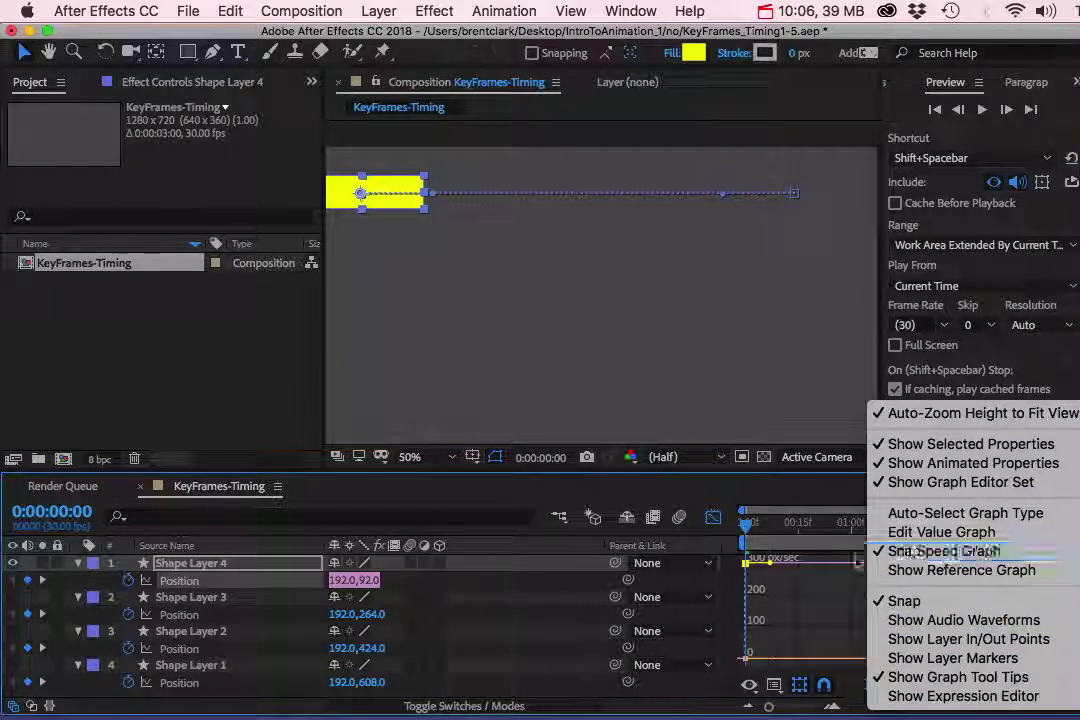
pyautogui.click(841, 635)
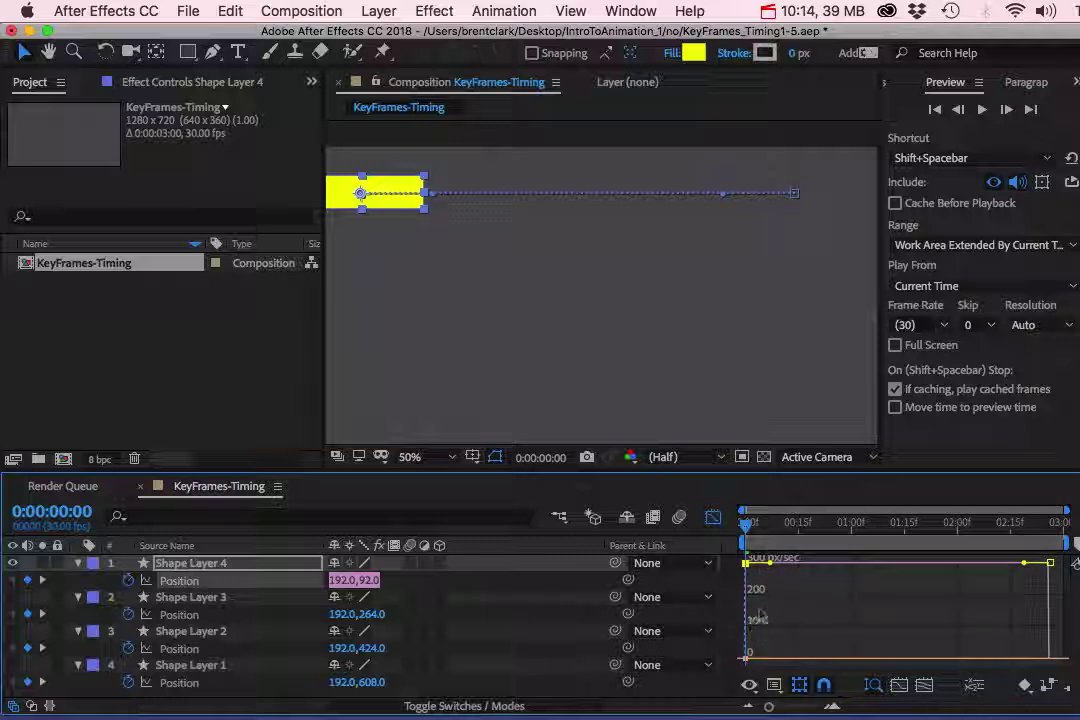
# - Pull Shape Layer 4's last speed-graph keyframe to 0 px/sec at the composition's end, and extend its incoming handle to about 0:00:01:15
pyautogui.click(1050, 563)
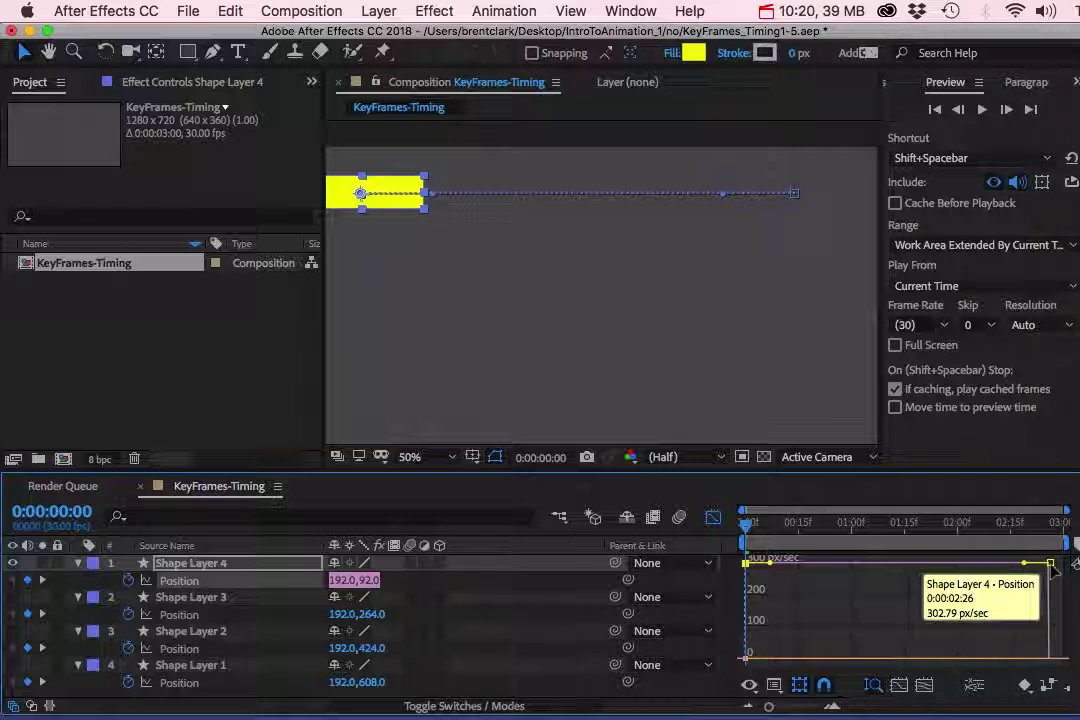
pyautogui.moveTo(1051, 566); pyautogui.dragTo(1052, 632)
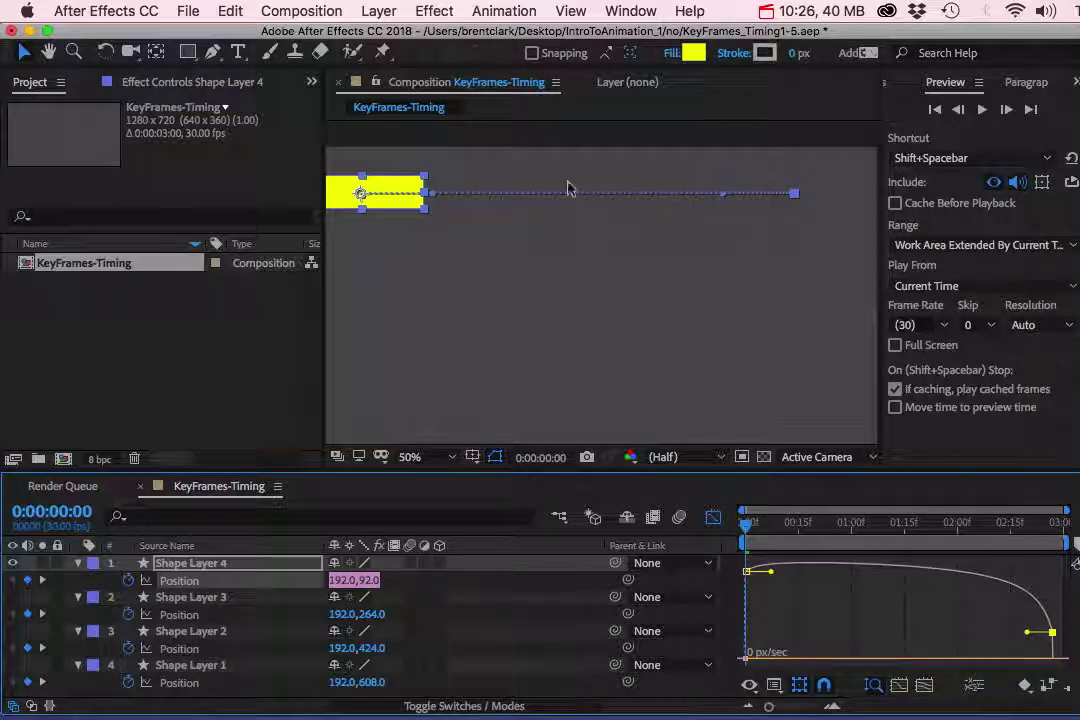
pyautogui.moveTo(1052, 633); pyautogui.dragTo(1063, 658)
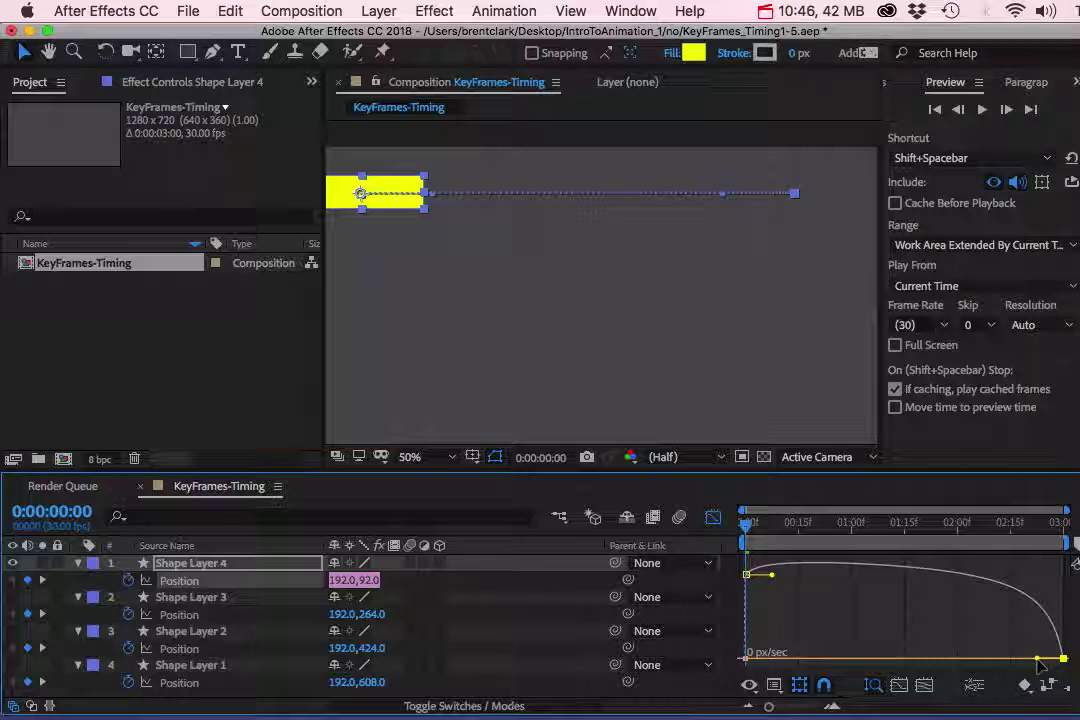
pyautogui.moveTo(1040, 665); pyautogui.dragTo(890, 669)
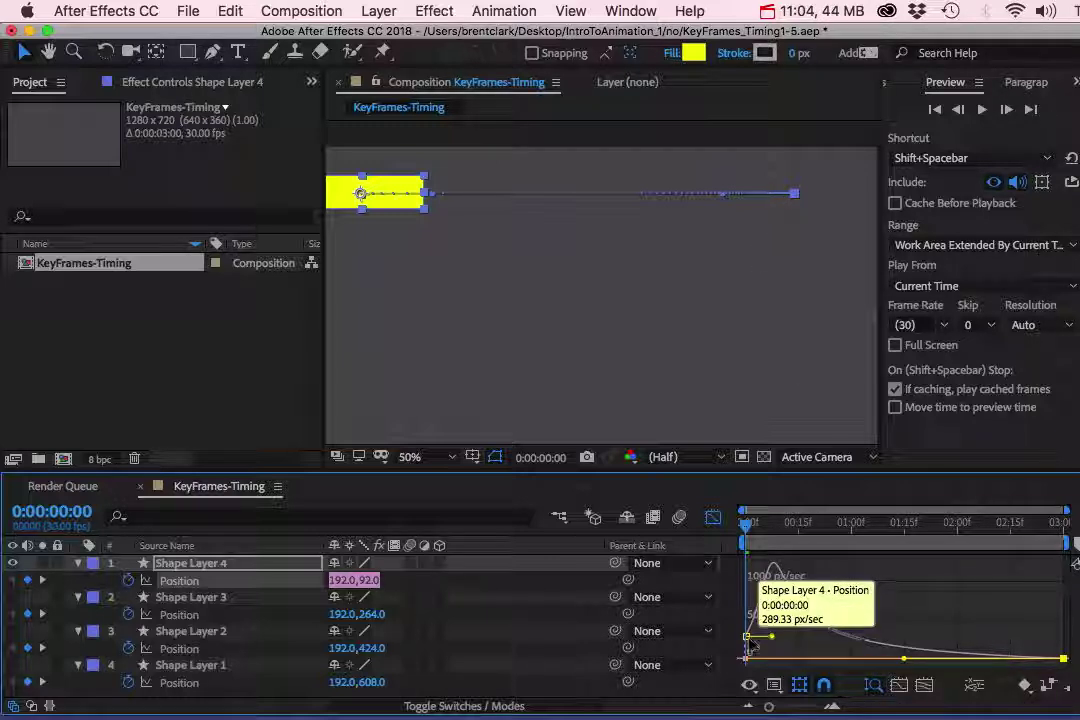
# - Raise the speed of Shape Layer 4's first keyframe above 1000 px/sec and preview the motion
pyautogui.moveTo(750, 640); pyautogui.dragTo(752, 577)
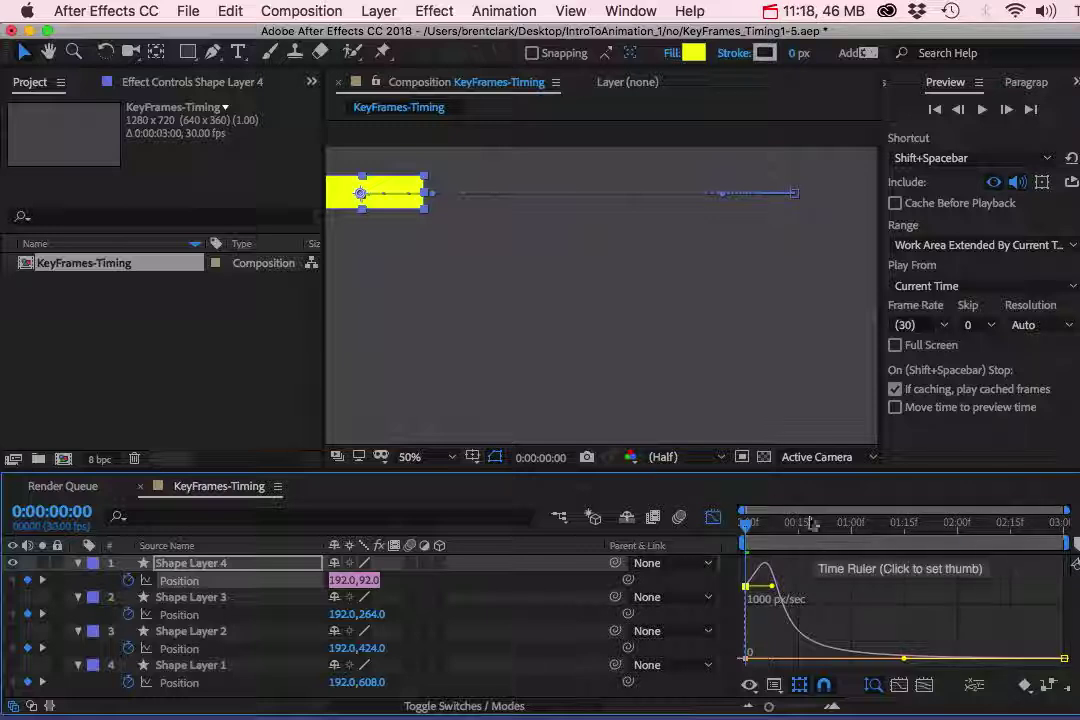
pyautogui.click(982, 112)
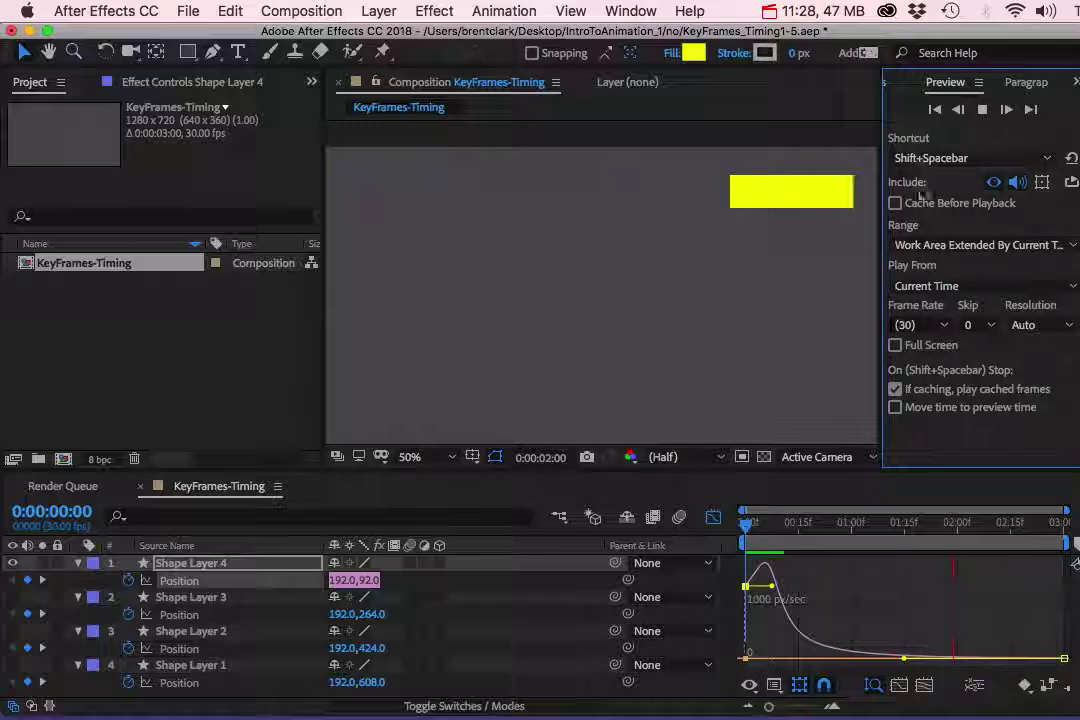
pyautogui.press('space')
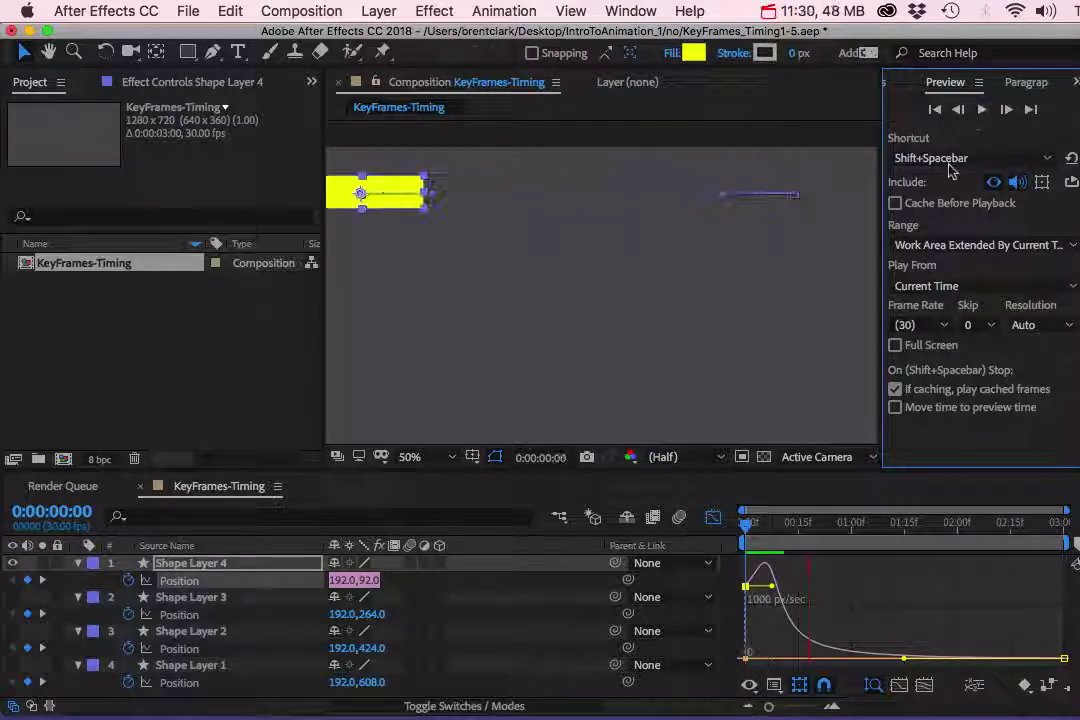
# - Smooth Shape Layer 4's slowdown curve: first handle to about 0:00:00:15, last keyframe to about 0:00:02:07, its handle to about 0:00:01:20
pyautogui.moveTo(905, 660); pyautogui.dragTo(995, 670)
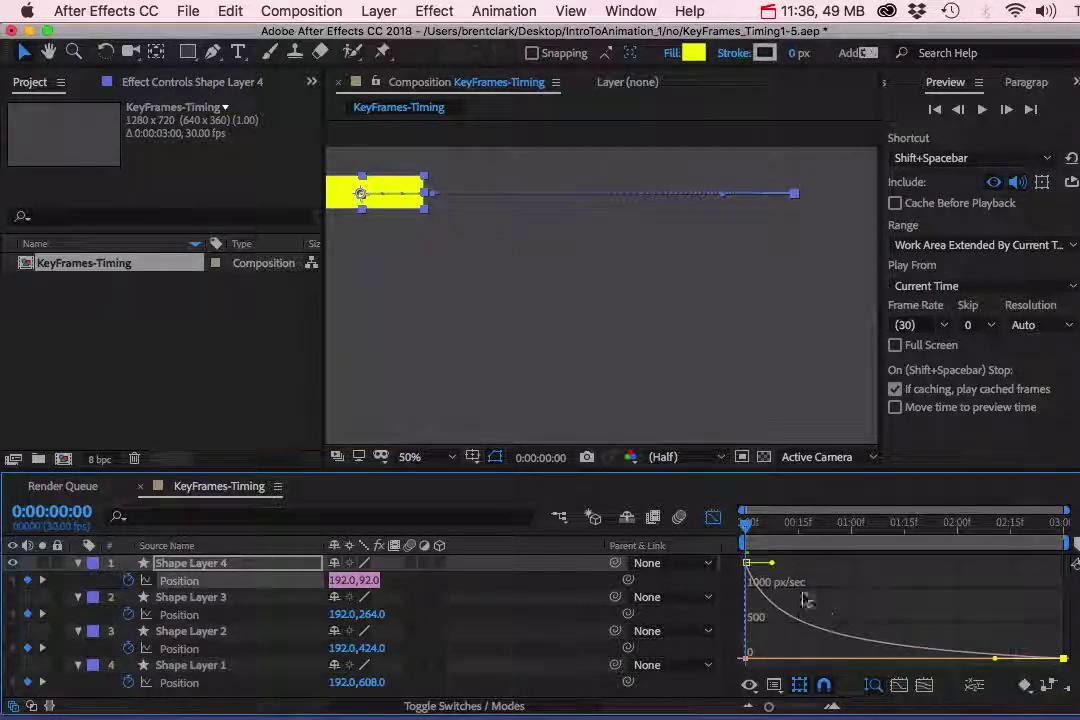
pyautogui.moveTo(780, 568); pyautogui.dragTo(802, 563)
pyautogui.moveTo(997, 665); pyautogui.dragTo(1025, 663)
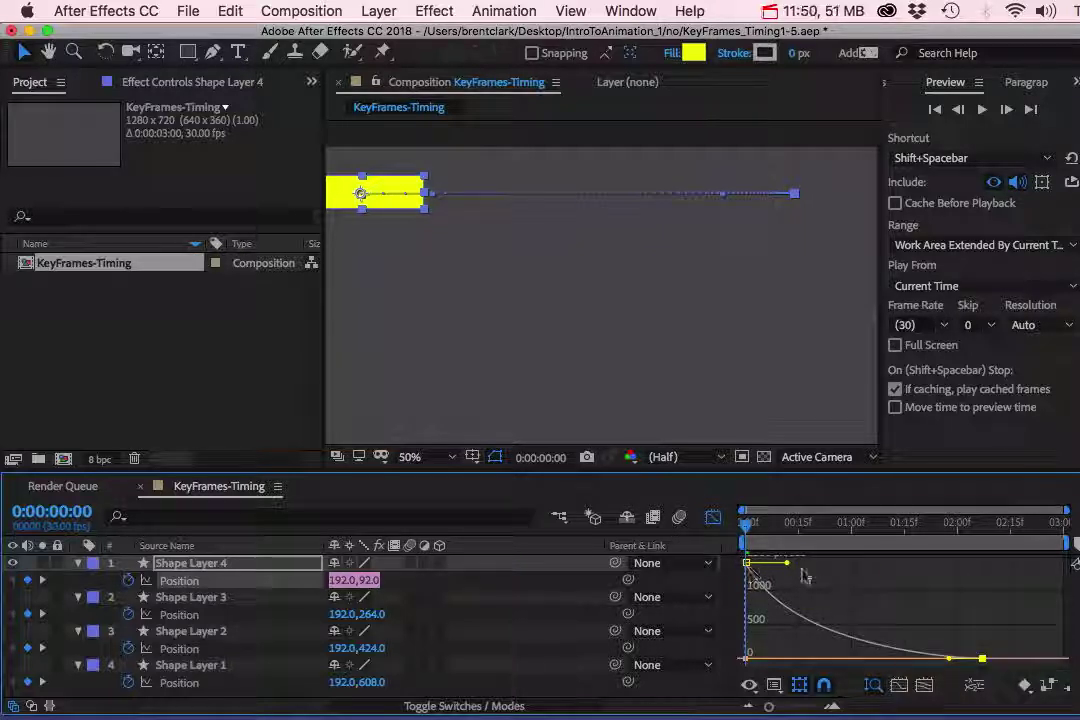
pyautogui.moveTo(790, 570)
pyautogui.mouseDown()
pyautogui.moveTo(754, 566)
pyautogui.moveTo(806, 566)
pyautogui.moveTo(752, 562)
pyautogui.moveTo(797, 564)
pyautogui.mouseUp()
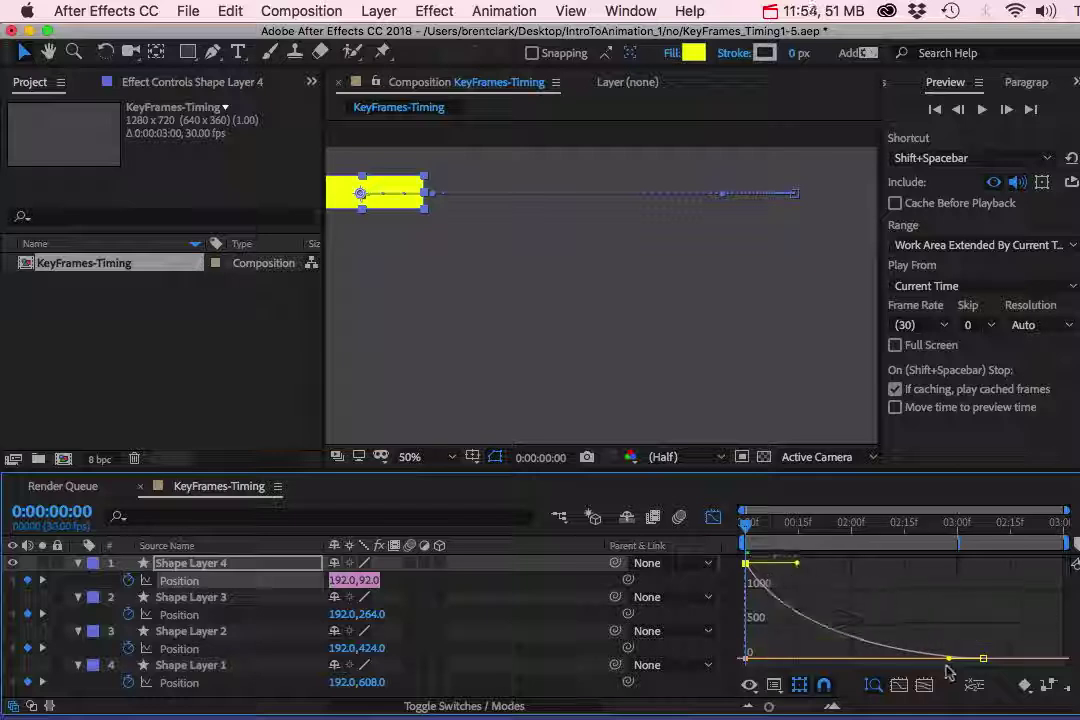
pyautogui.moveTo(951, 662); pyautogui.dragTo(920, 658)
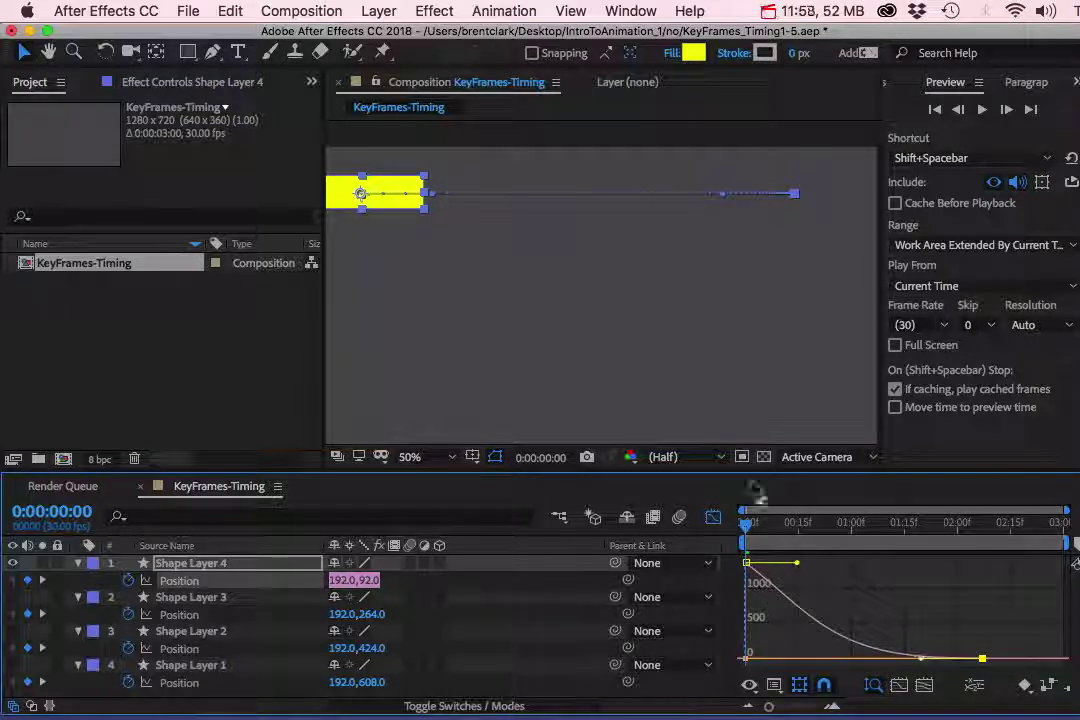
# - During a preview, make Shape Layer 3 visible and display its Position speed graph together with Shape Layer 4's for comparison
pyautogui.press('space')
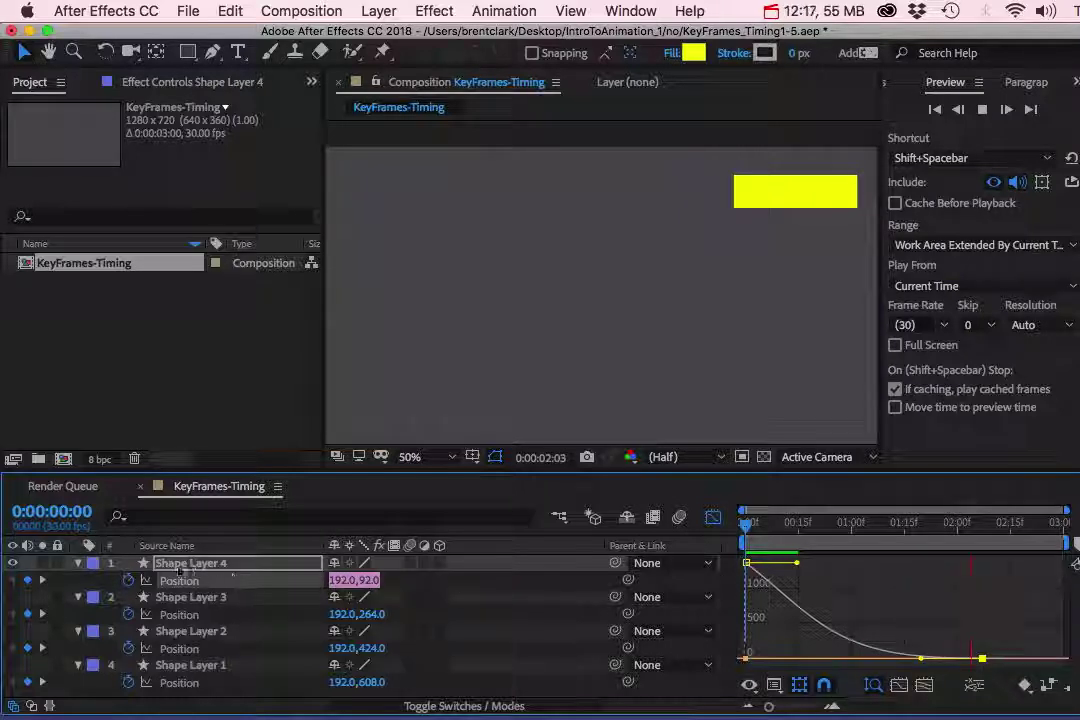
pyautogui.click(189, 599)
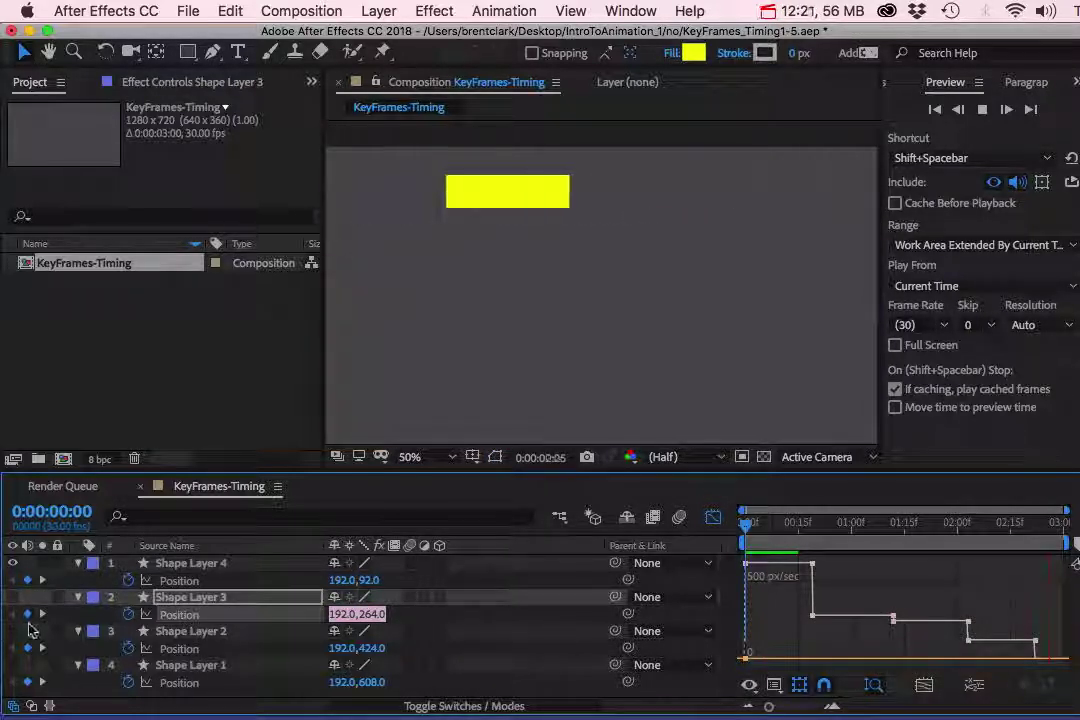
pyautogui.click(12, 597)
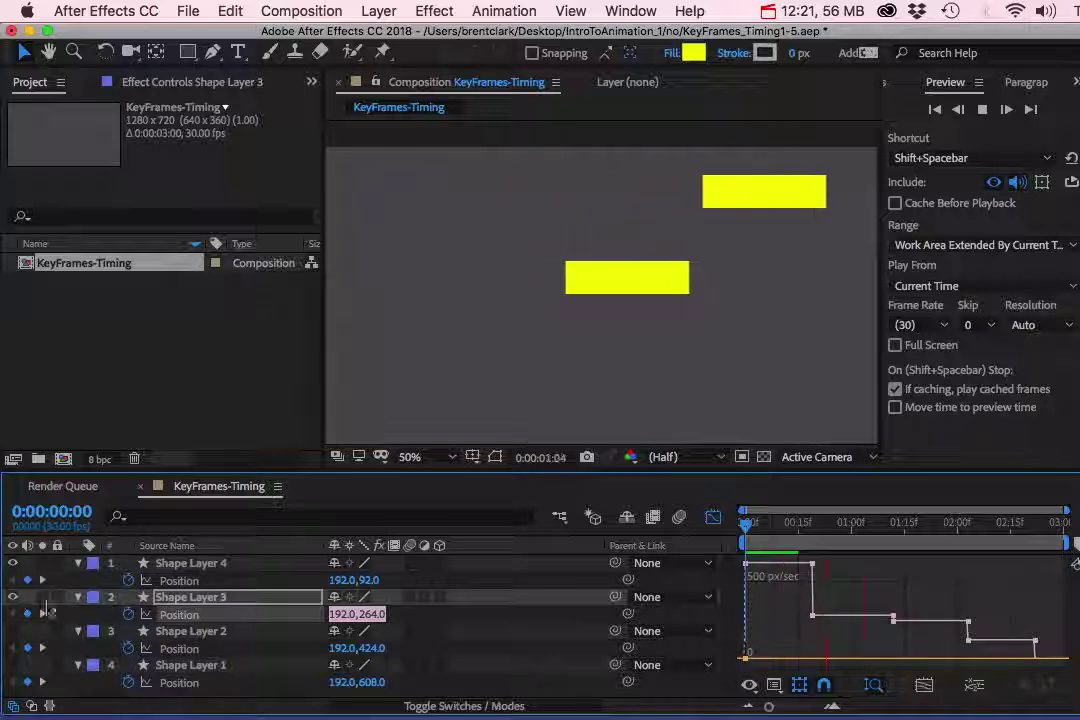
pyautogui.keyDown('shift'); pyautogui.click(180, 581); pyautogui.keyUp('shift')
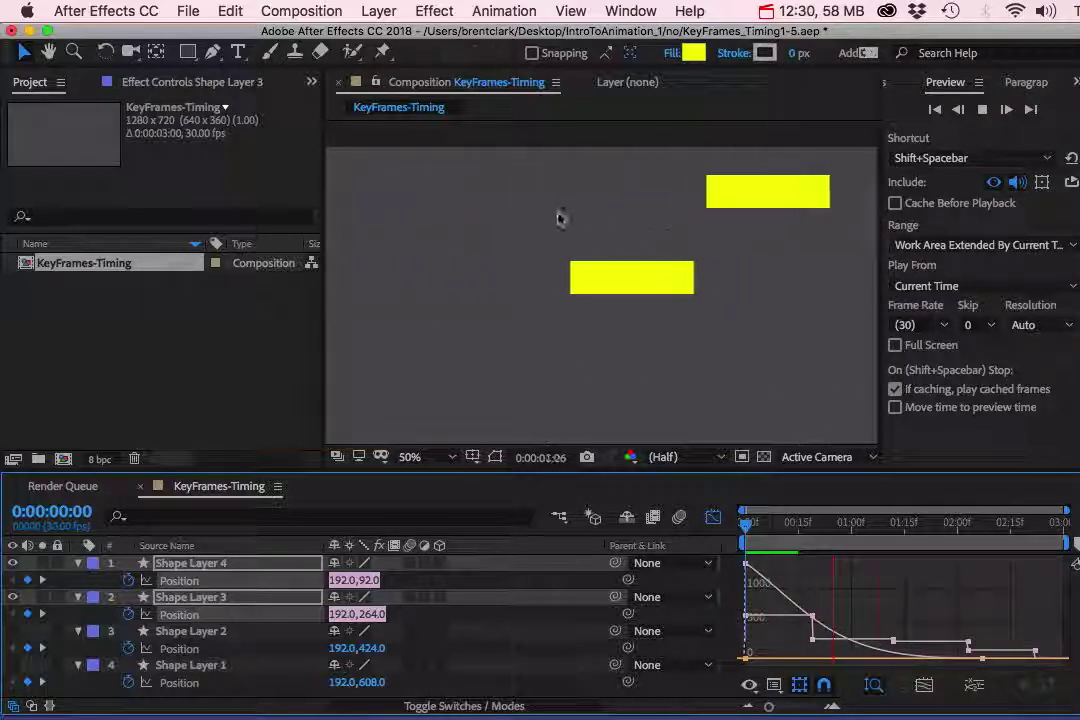
pyautogui.click(982, 113)
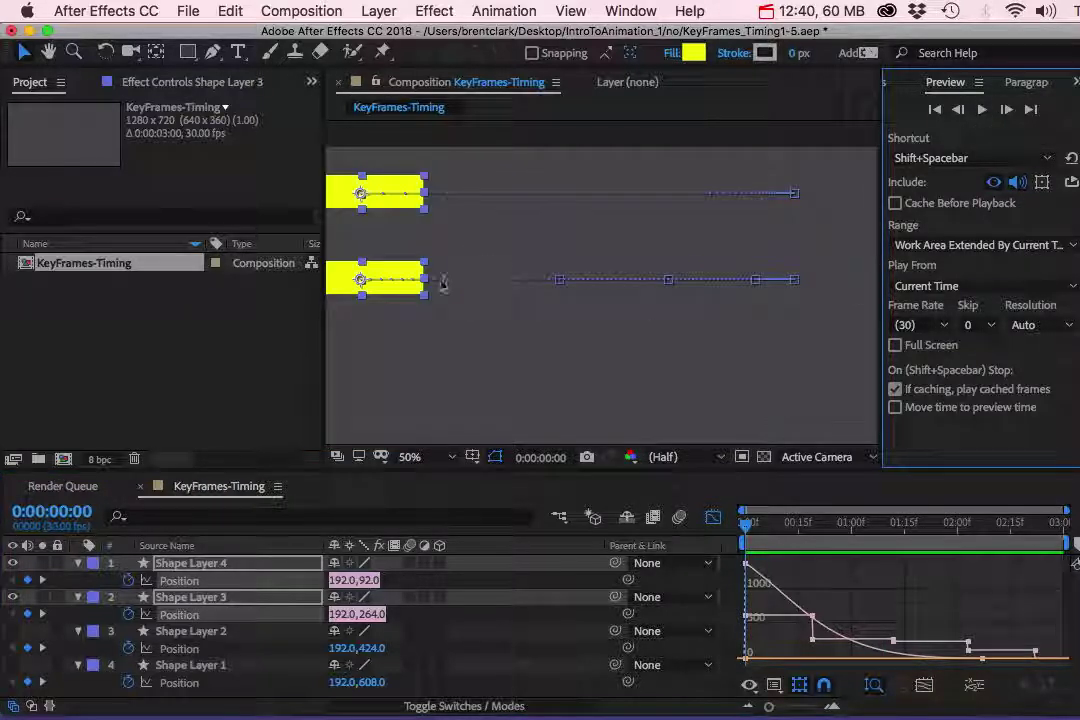